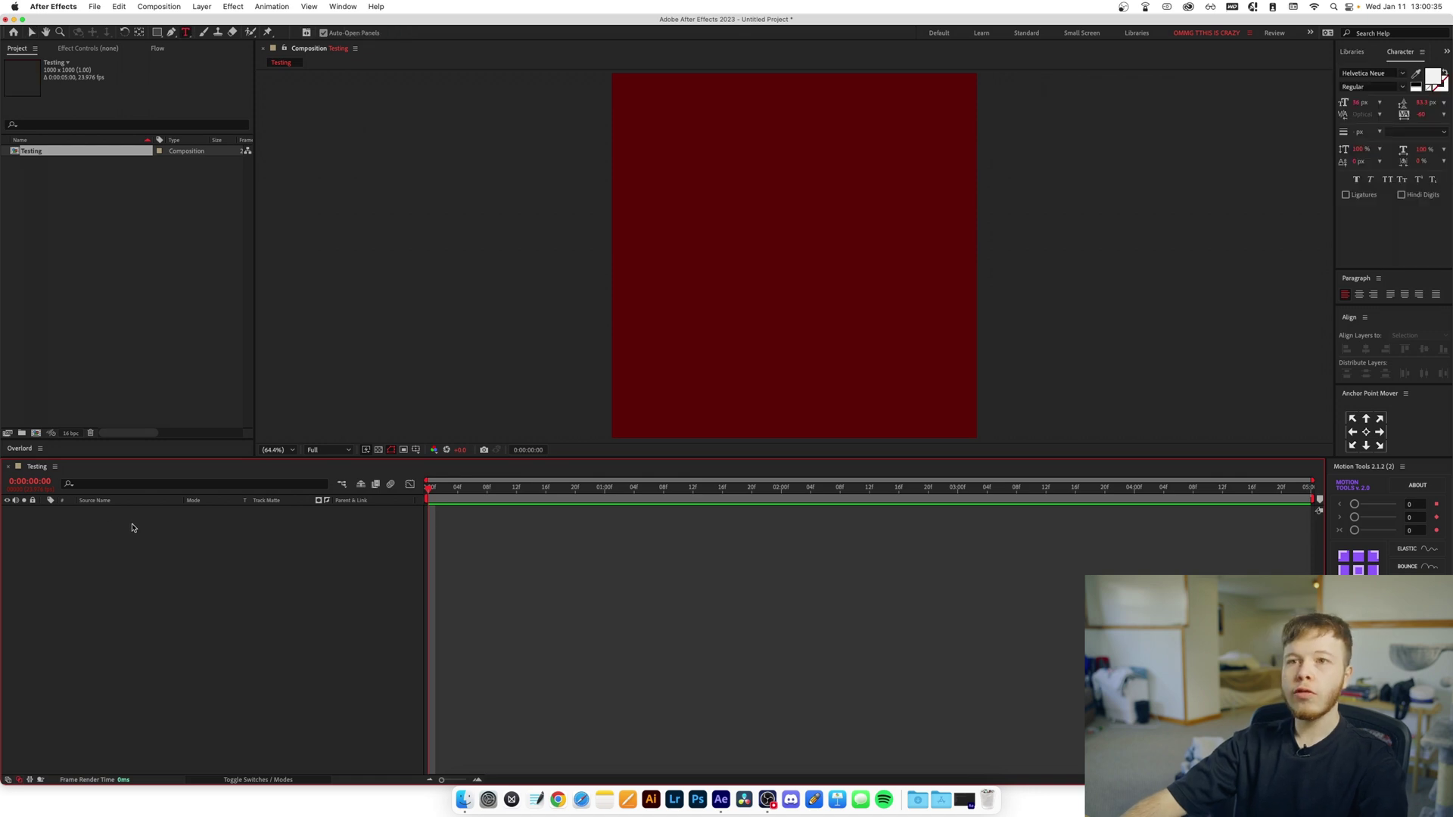
Create a text layer in the composition reading "TEST" in capital letters.
click(698, 274)
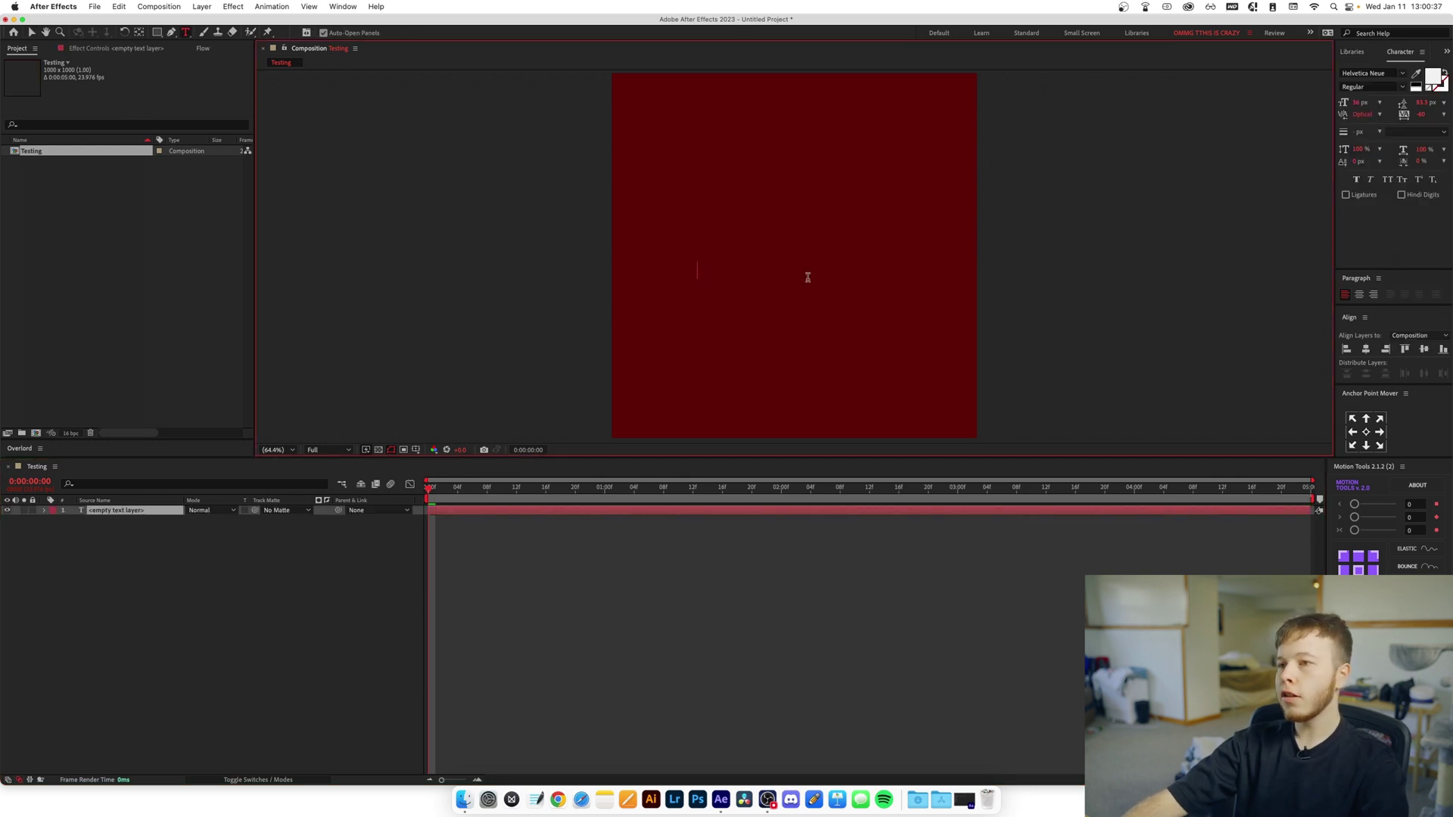
key(Caps_Lock)
text(test)
key(super+a)
text(tes)
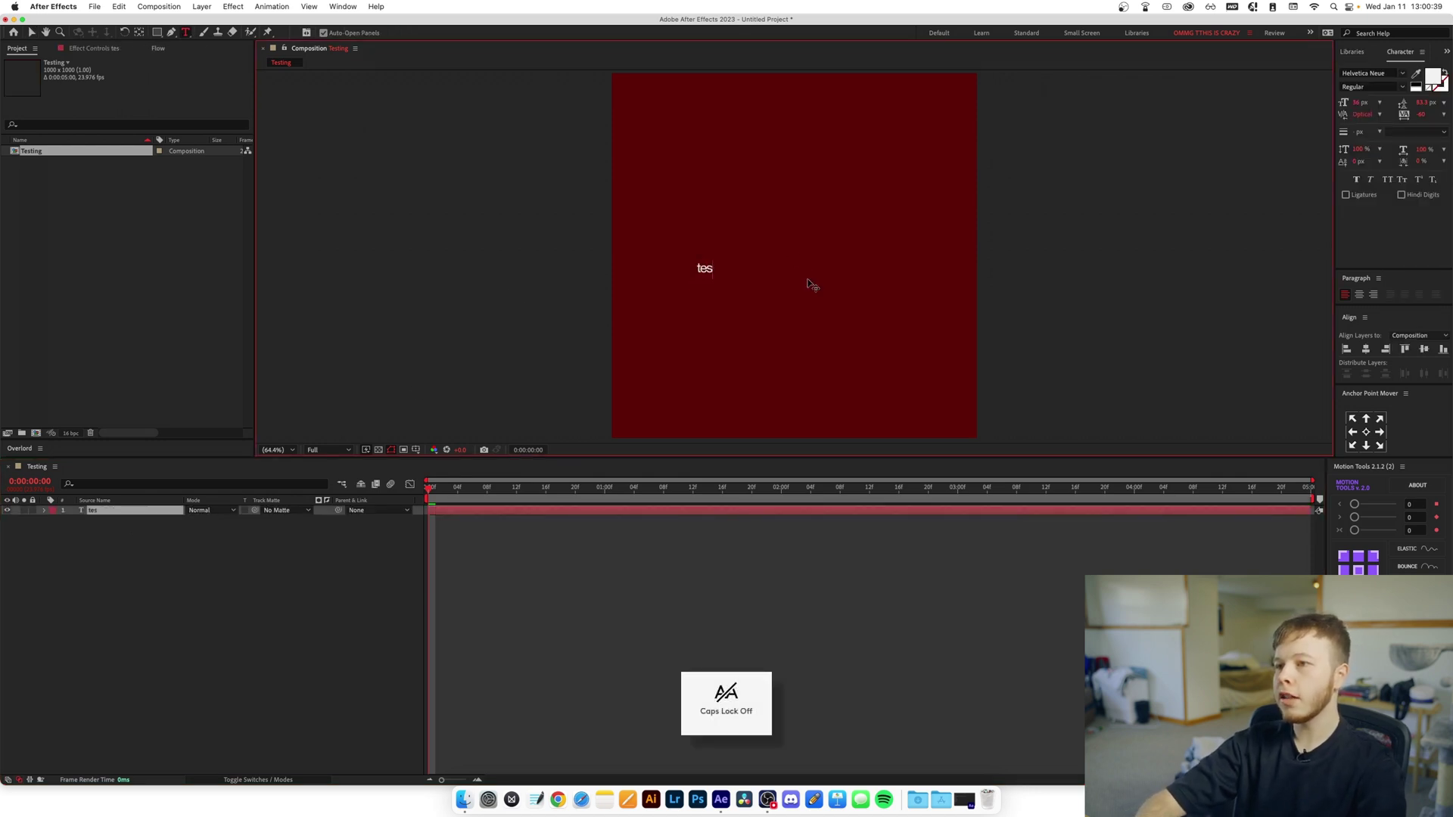
key(BackSpace)
key(BackSpace)
key(BackSpace)
key(Caps_Lock)
text(TEST)
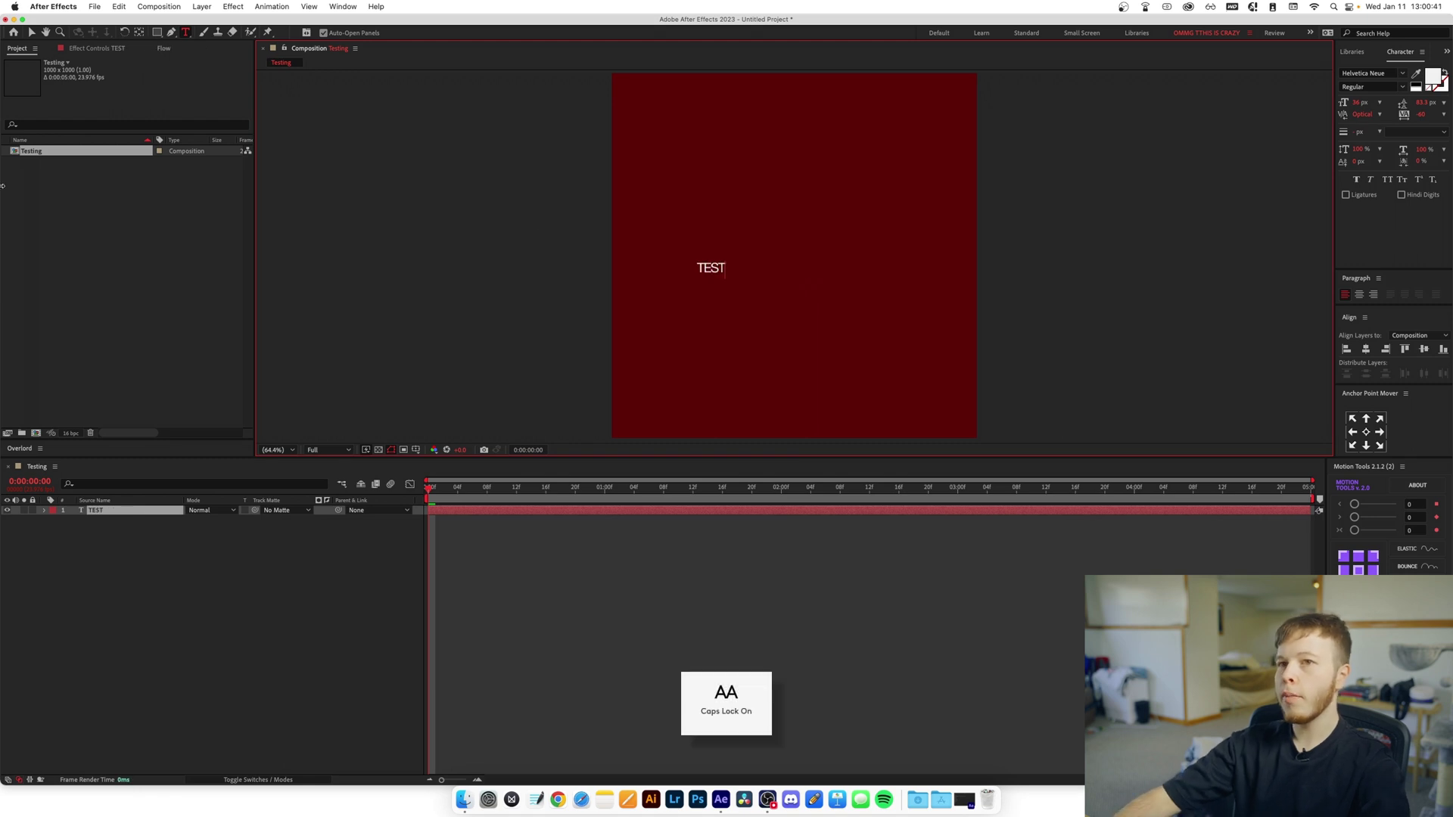
click(33, 34)
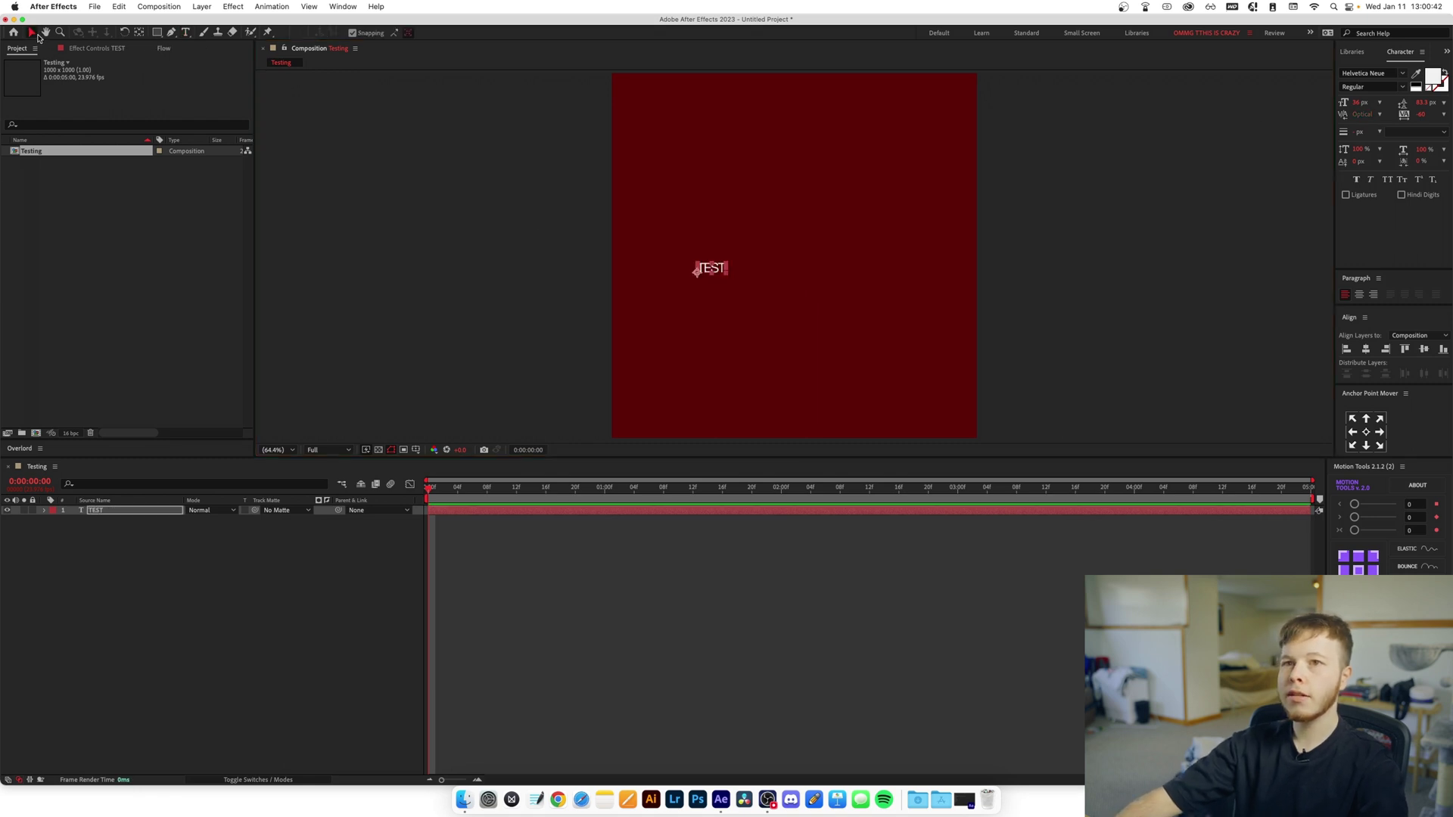
Enlarge the TEST text, center it horizontally in the composition, and change its font to Norman Stencil.
click(1365, 350)
key(Caps_Lock)
drag(1359, 102, 1448, 102)
click(1366, 349)
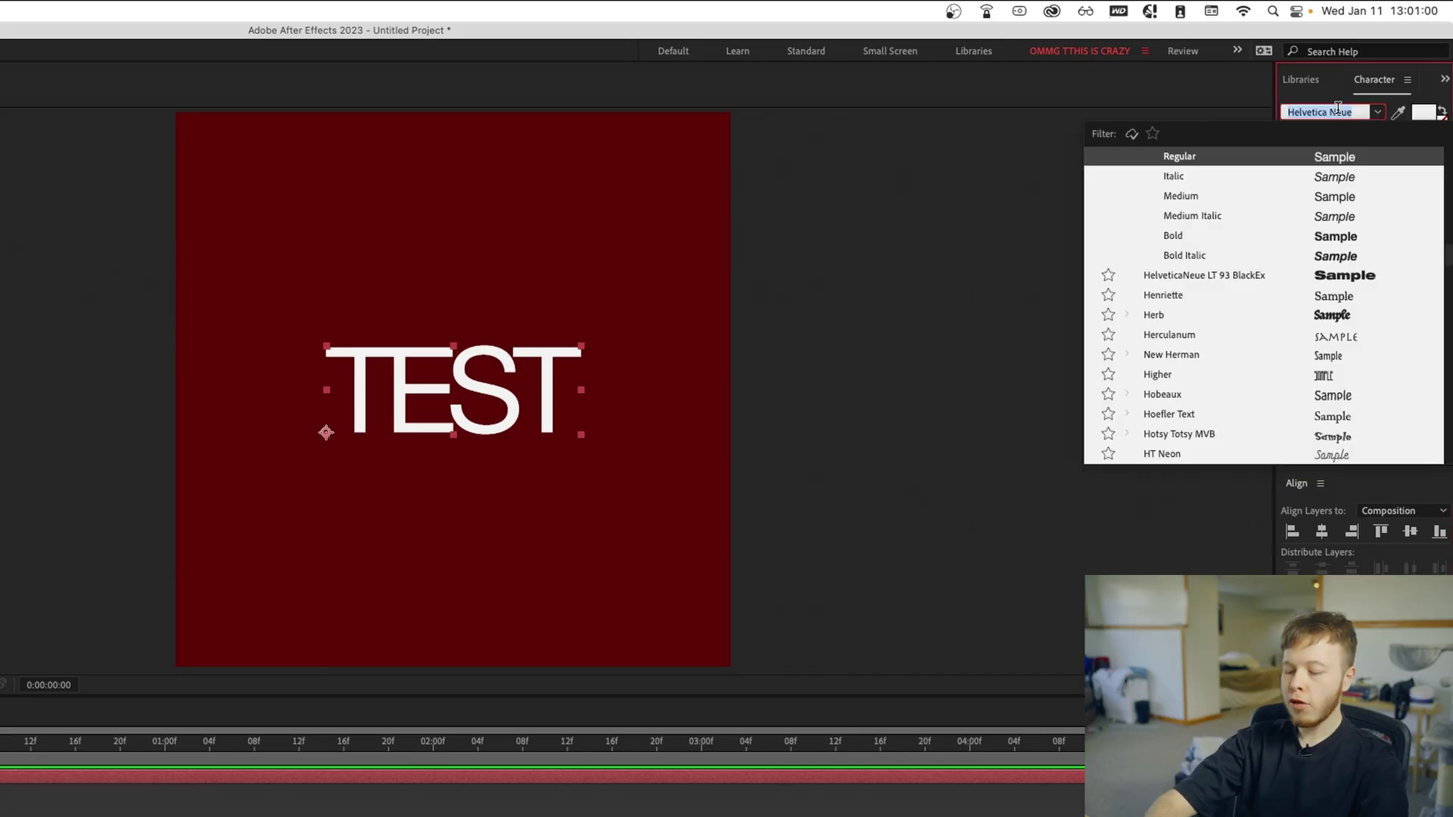
text(norman)
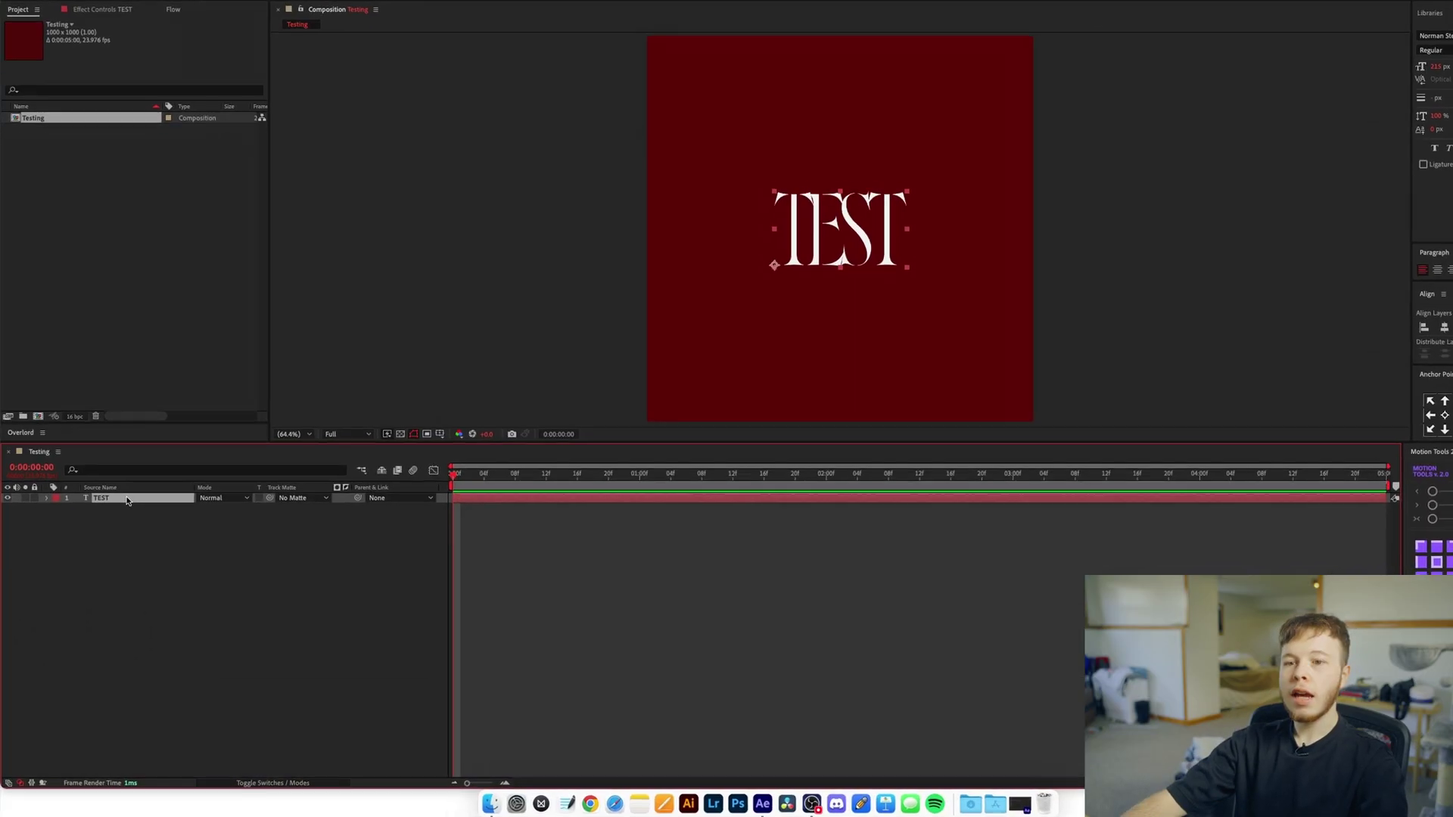
Create shapes from the TEST text layer and delete the original text layer.
right_click(135, 497)
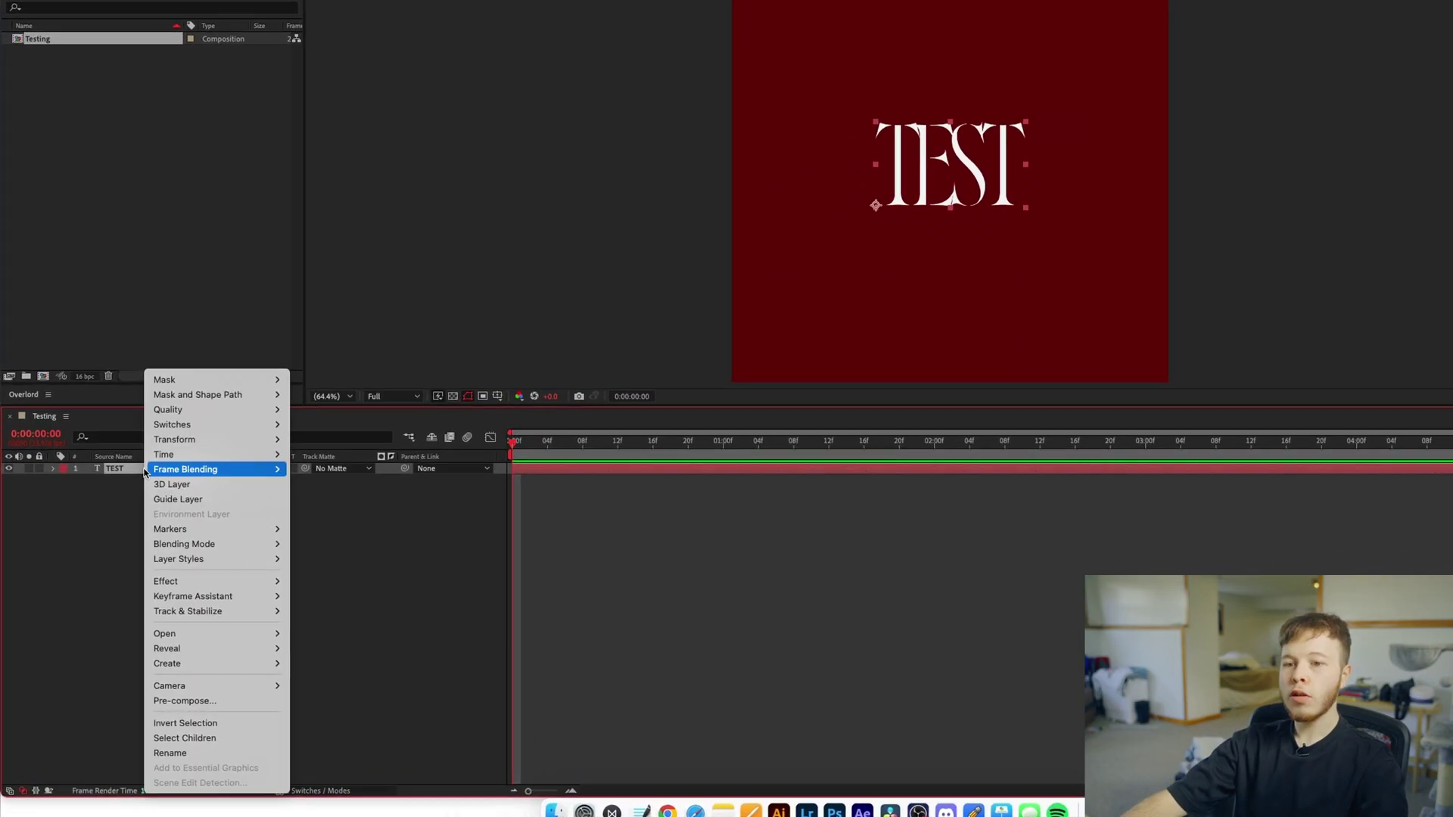
mouse_move(245, 665)
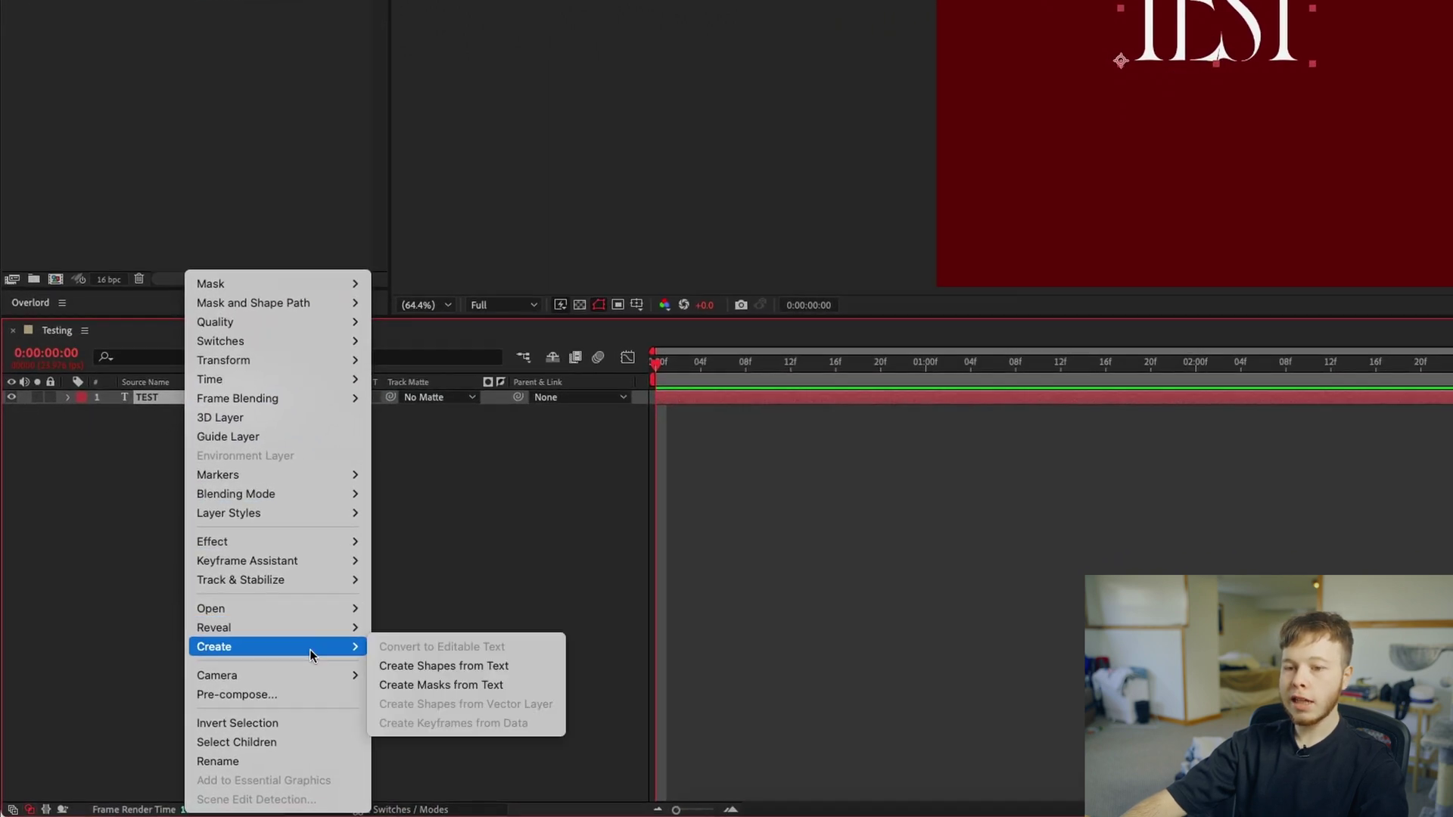
click(408, 663)
click(164, 415)
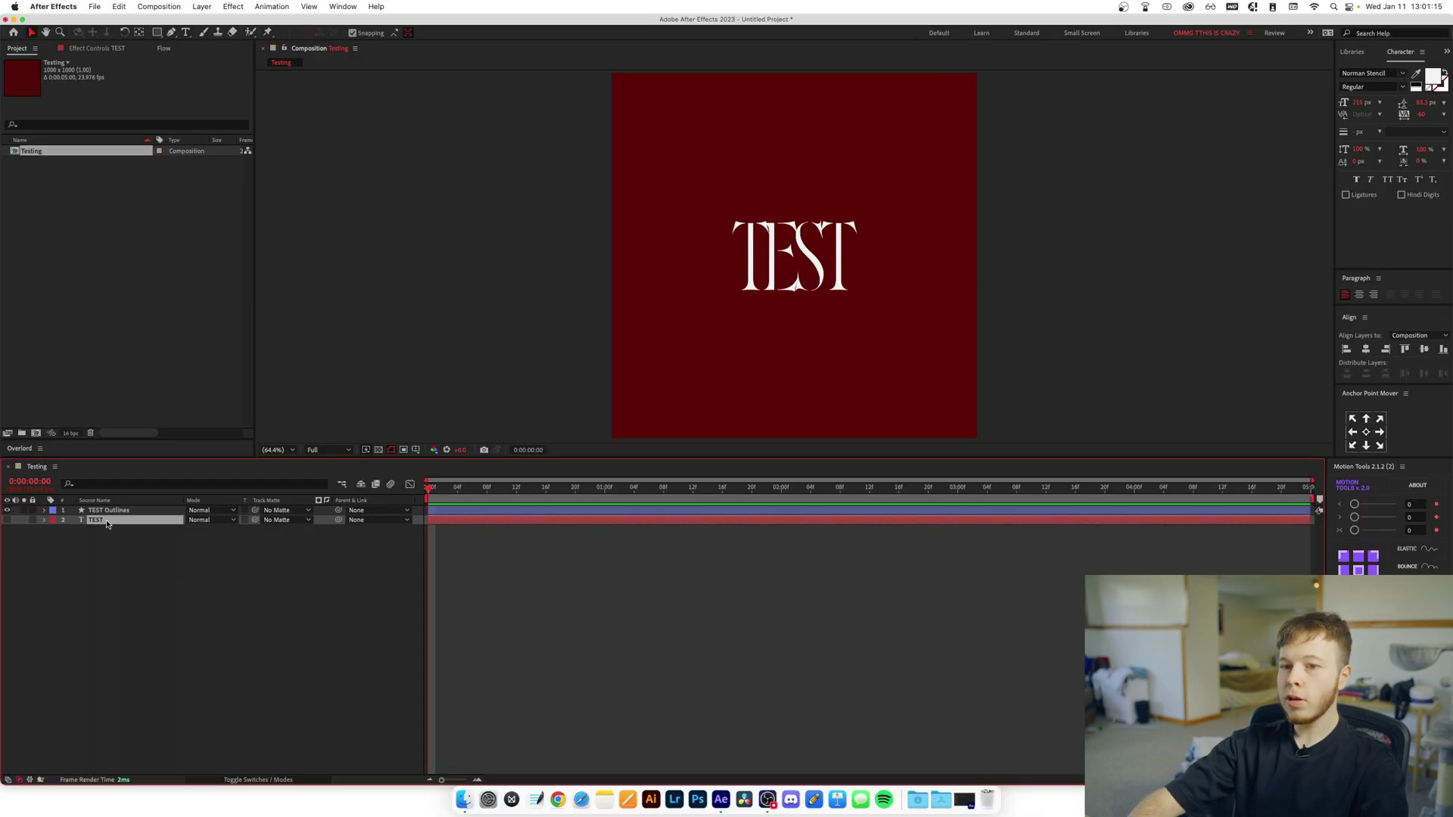
key(Delete)
Rename the outlines shape layer to "TEST".
click(165, 401)
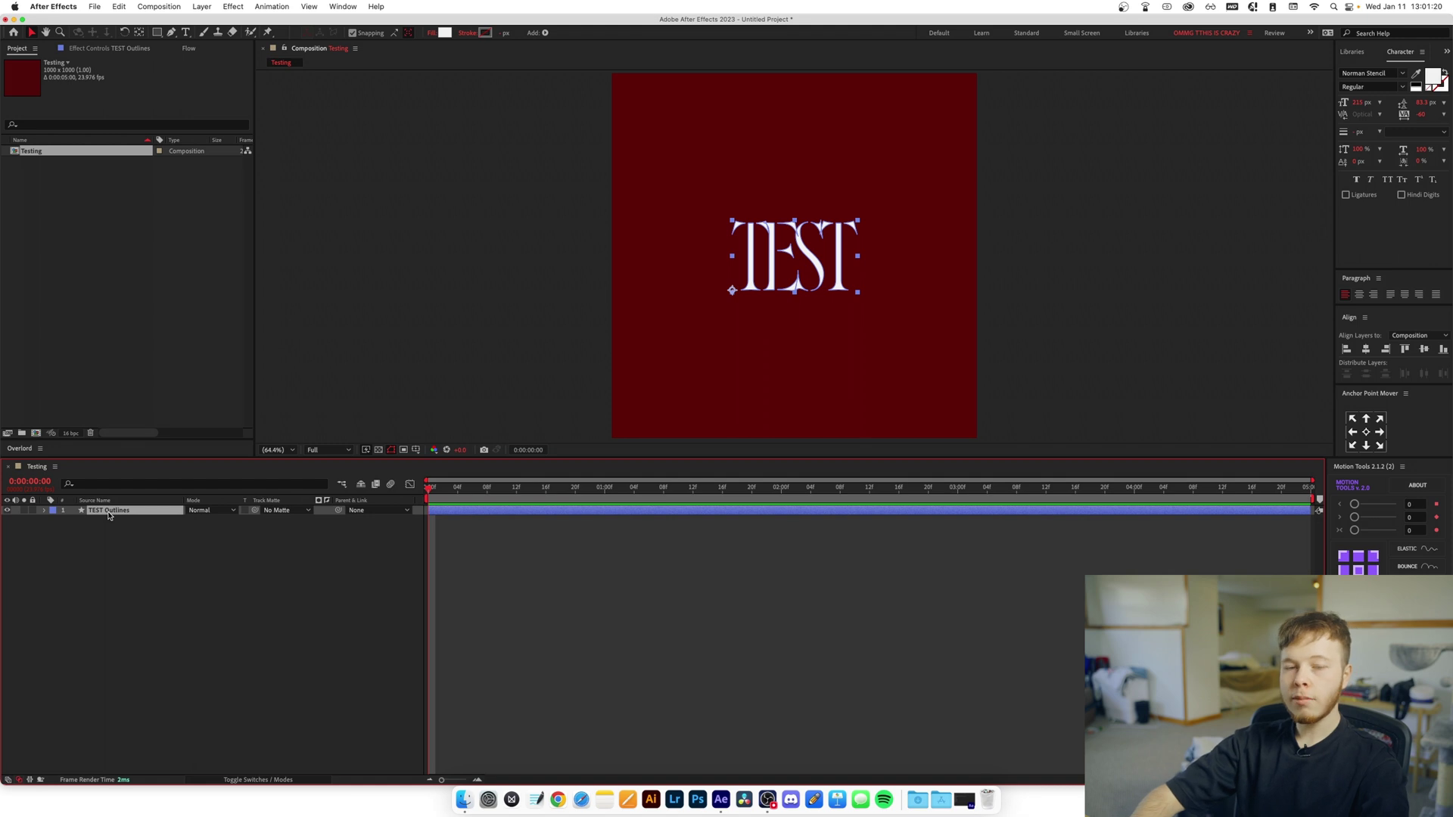
key(Return)
text(TEST)
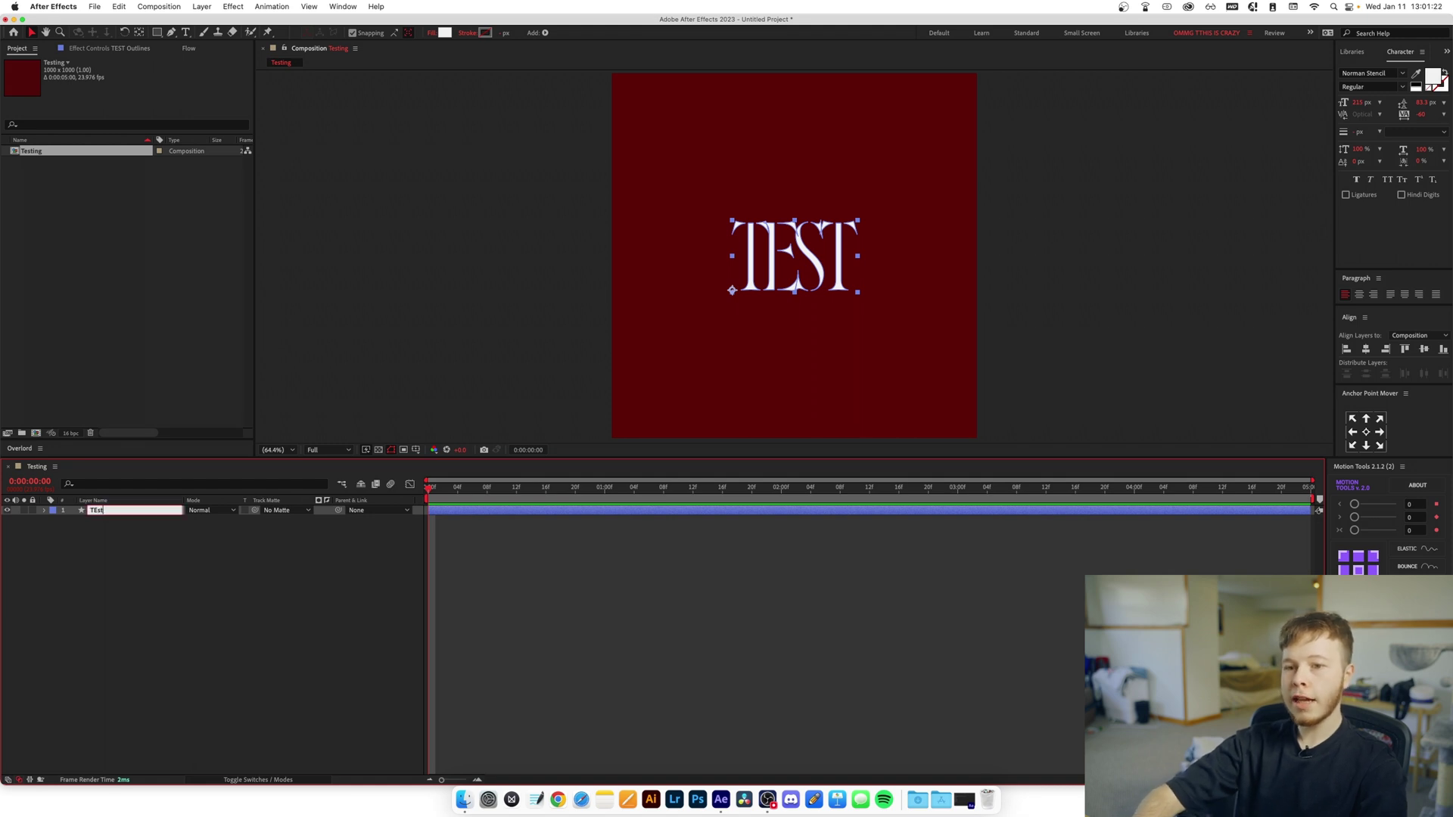
key(Return)
Filter the TEST layer's properties by "path" and keyframe every letter's Path at the first frame.
click(182, 222)
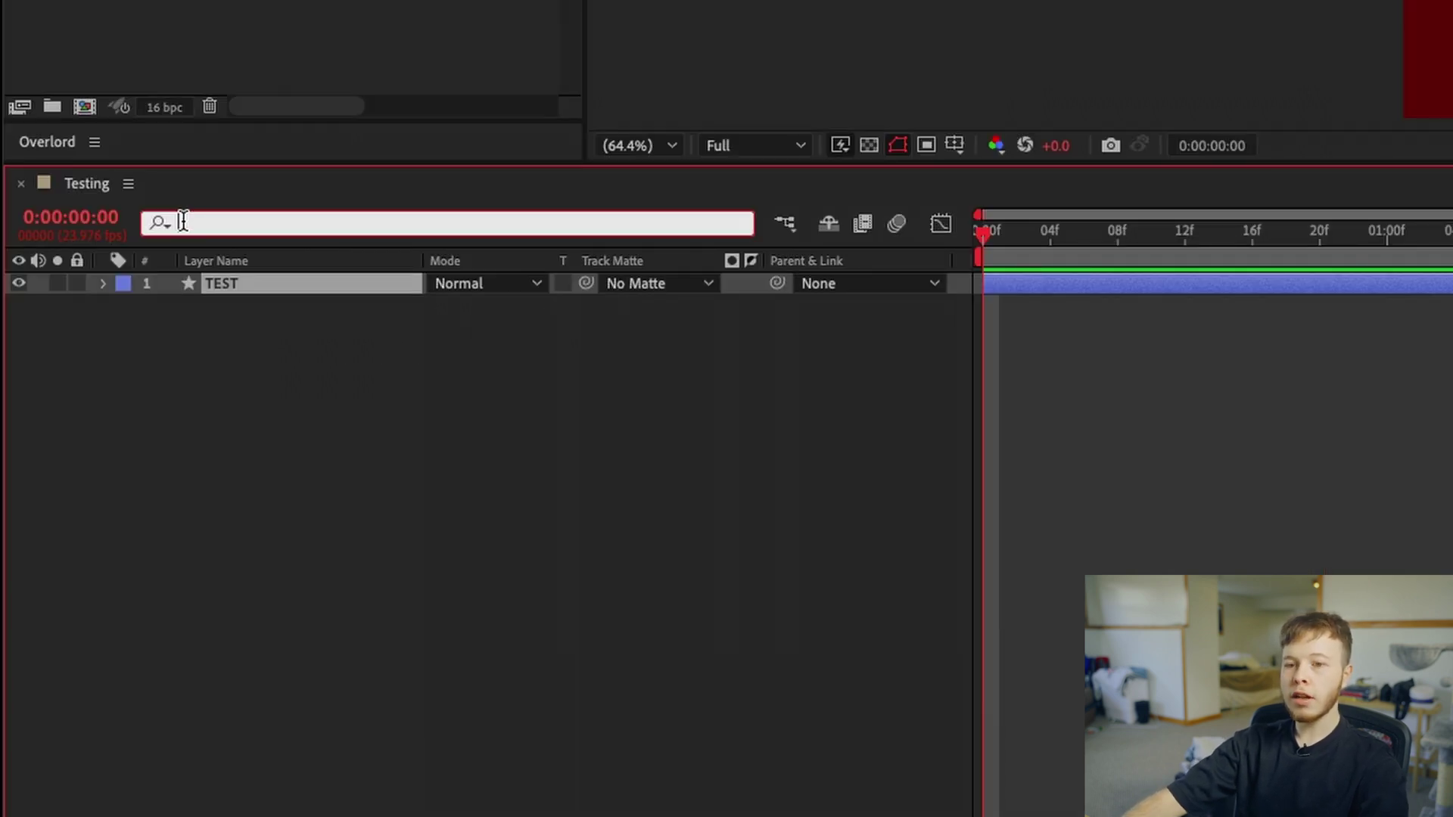
text(path)
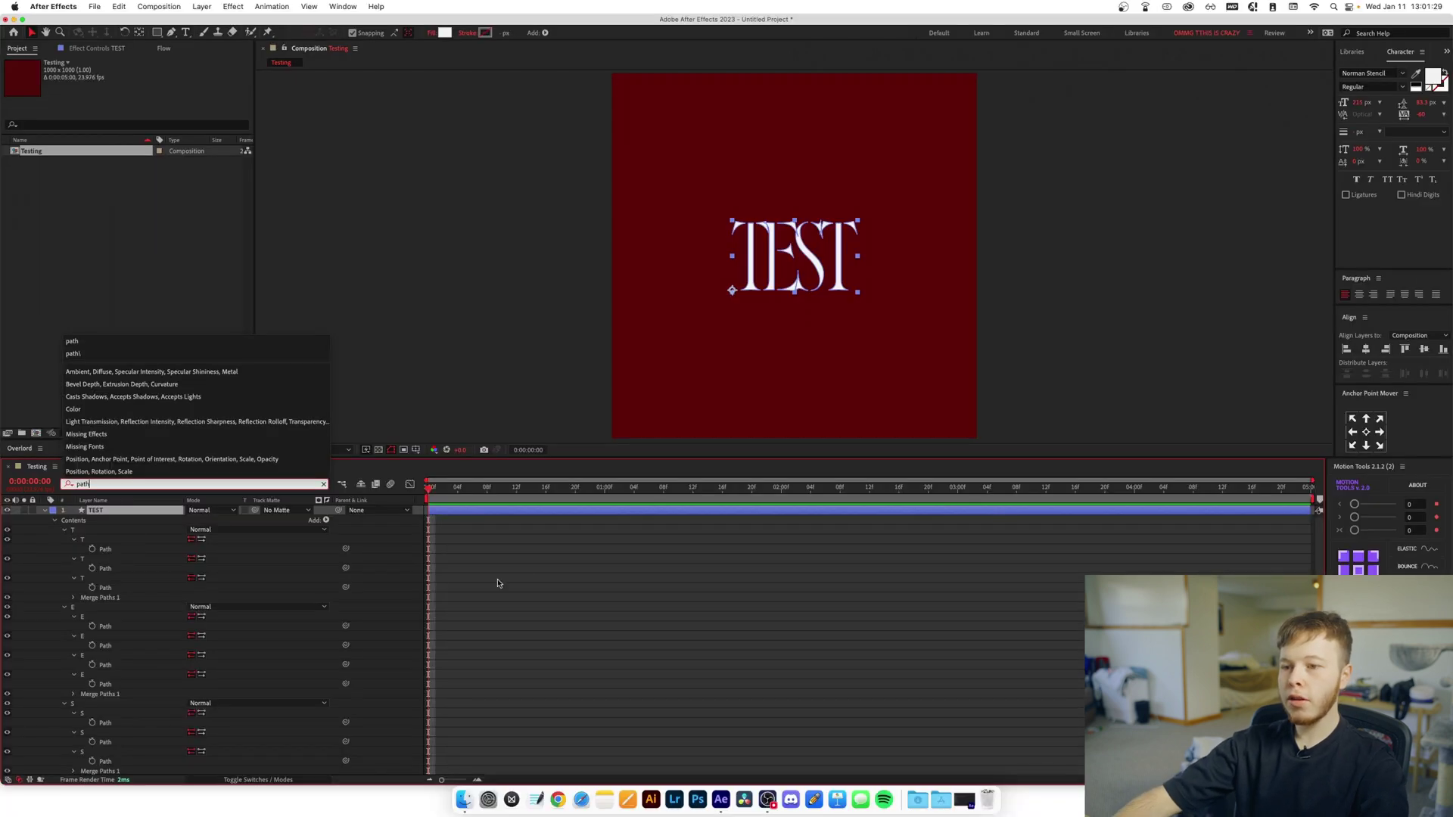
click(498, 582)
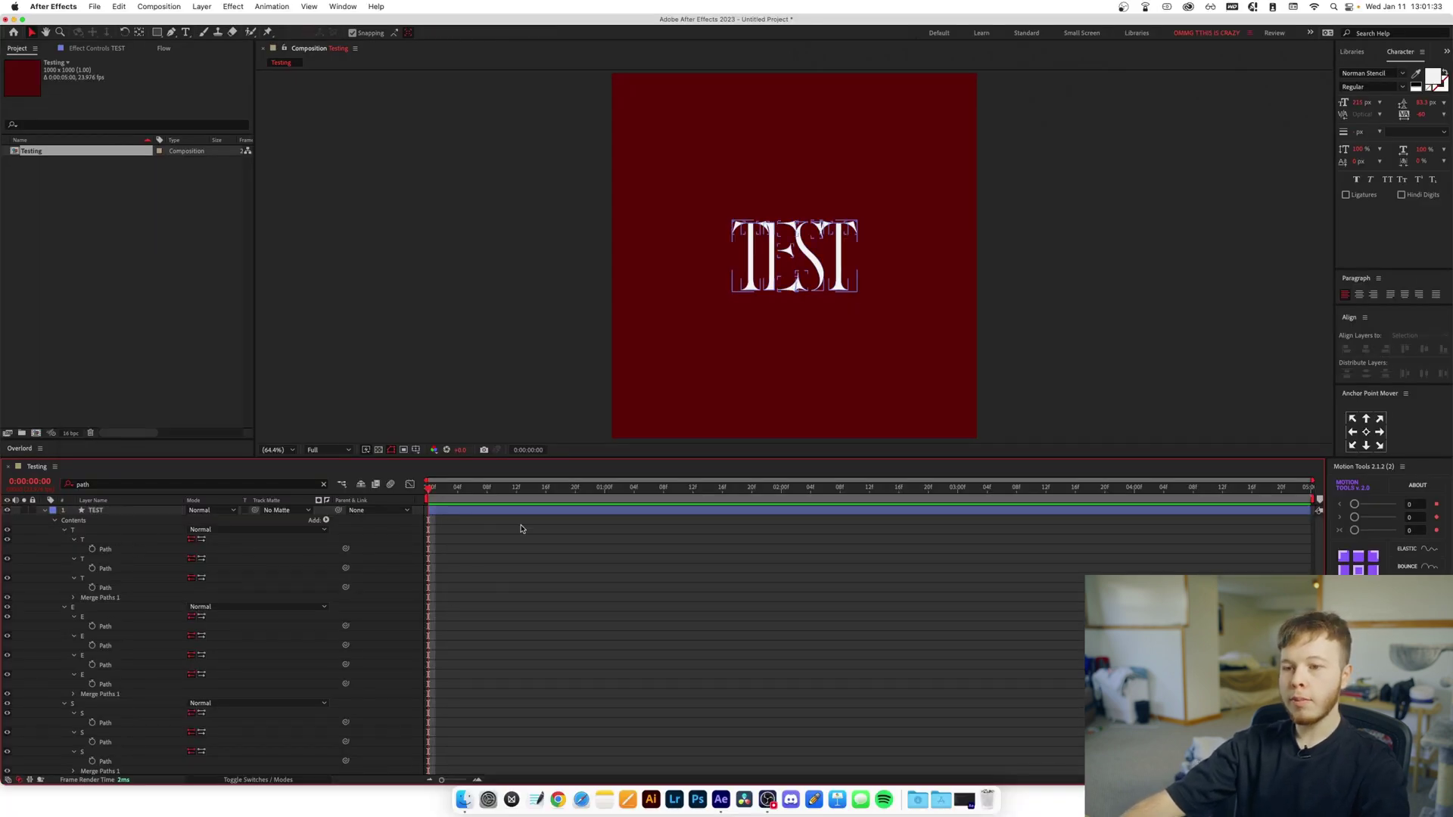
drag(523, 530, 85, 743)
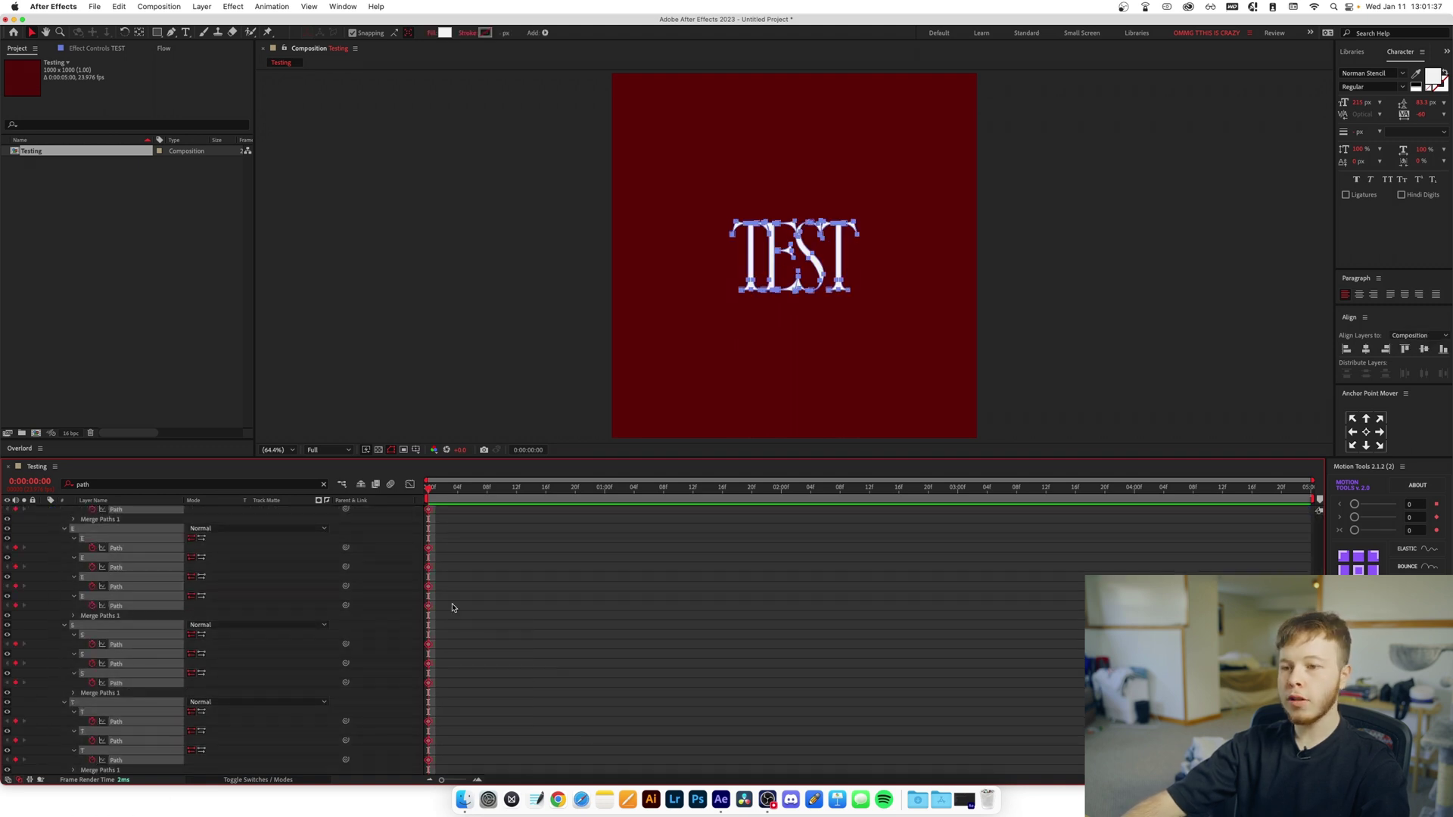
scroll(463, 626, up, 3)
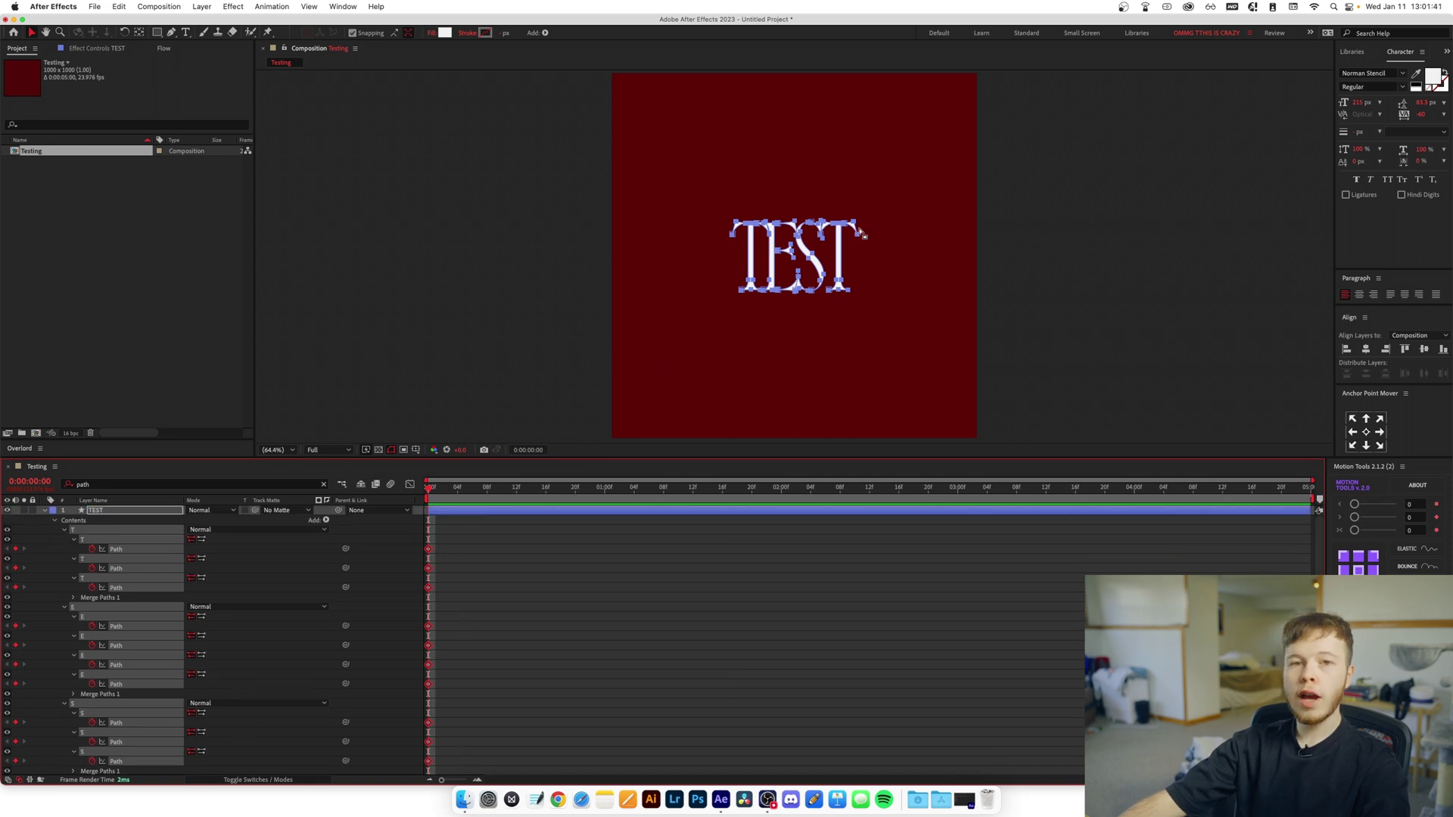
Move the Path keyframes to frame 16 and, at frame 0, stretch the letters' points vertically towards the composition's upper and lower edges.
drag(428, 550, 546, 561)
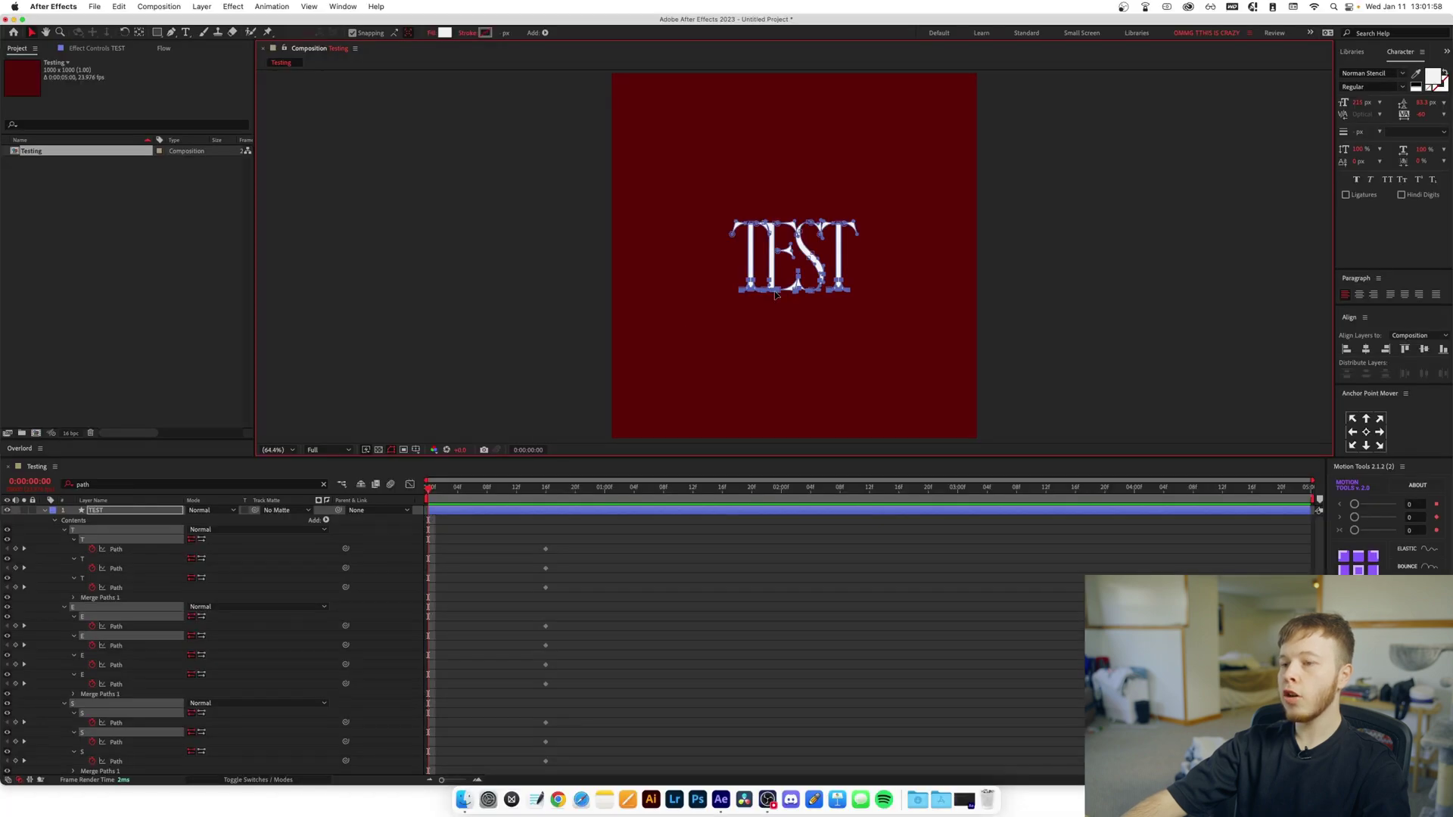
key(shift+Down)
key(shift+Down)
key(shift+Down)
key(shift+Down)
key(shift+Down)
key(shift+Down)
key(shift+Down)
key(shift+Down)
key(shift+Down)
key(shift+Down)
key(shift+Down)
key(shift+Down)
key(shift+Down)
key(shift+Down)
key(shift+Down)
key(shift+Down)
key(shift+Down)
key(shift+Down)
key(shift+Down)
key(shift+Down)
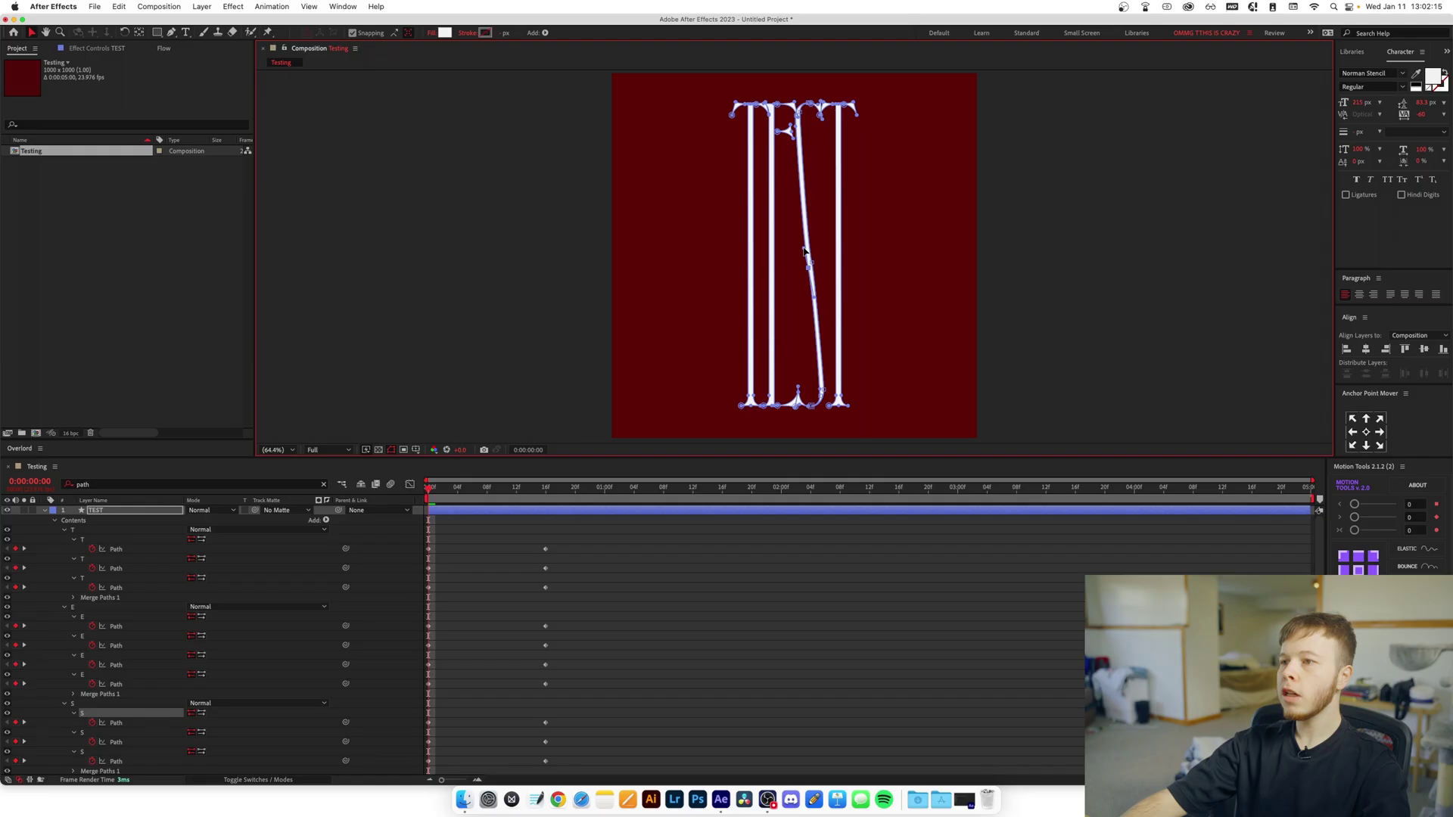
click(952, 521)
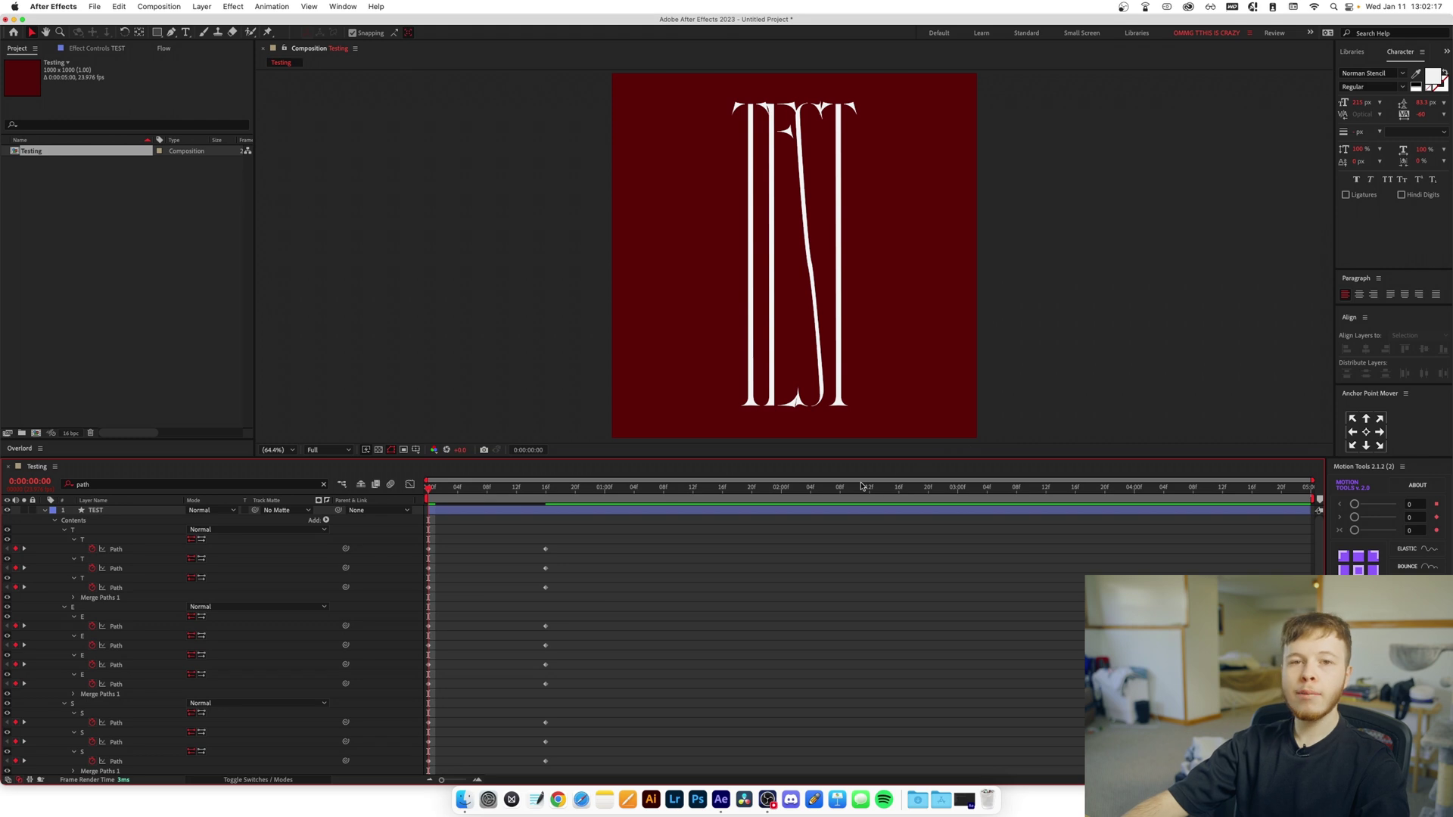
Preview the animation of the stretched letters.
click(722, 535)
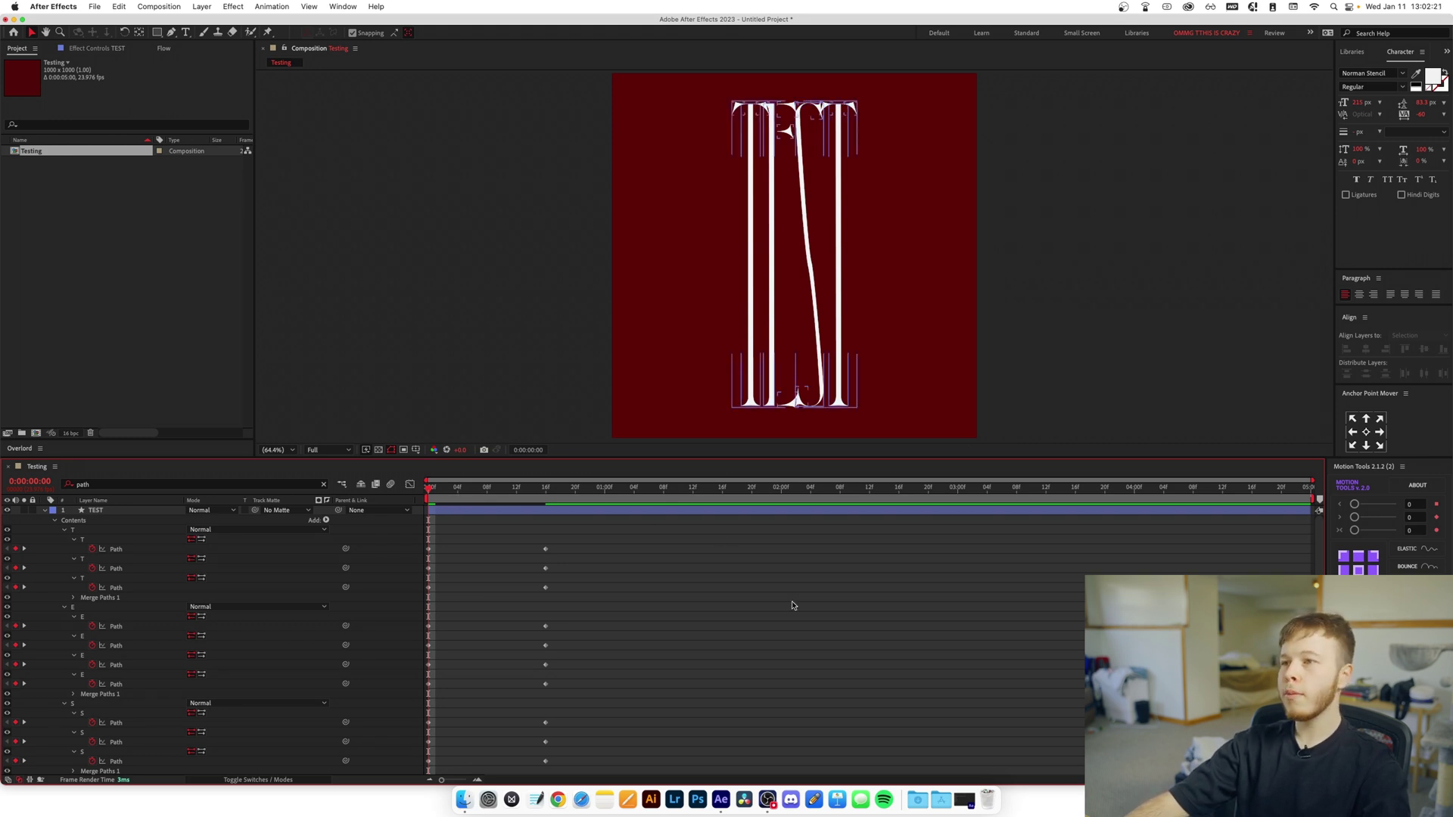
key(space)
key(space)
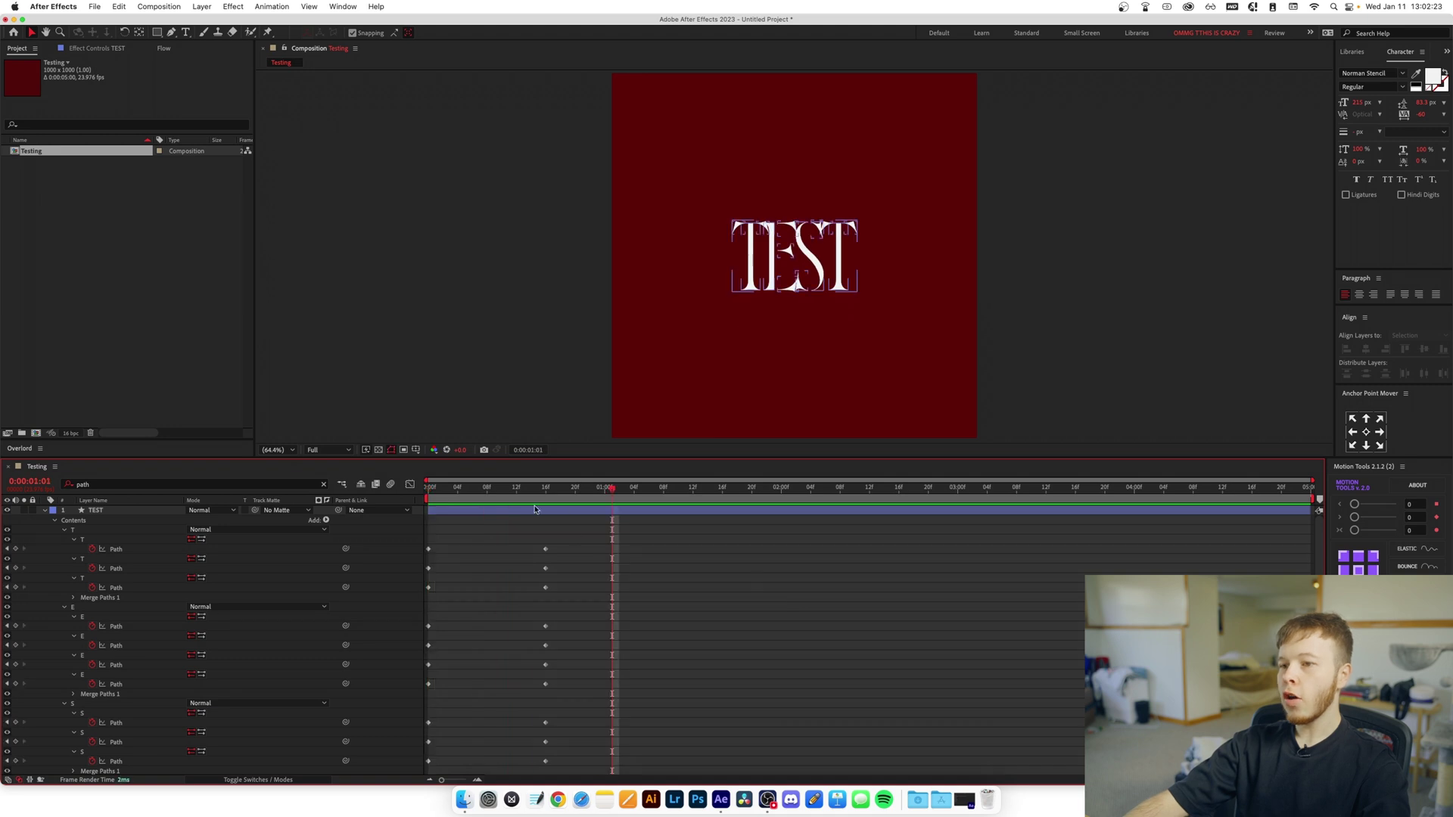
Return to the first frame and apply Easy Ease to all of the letters' Path keyframes.
key(Home)
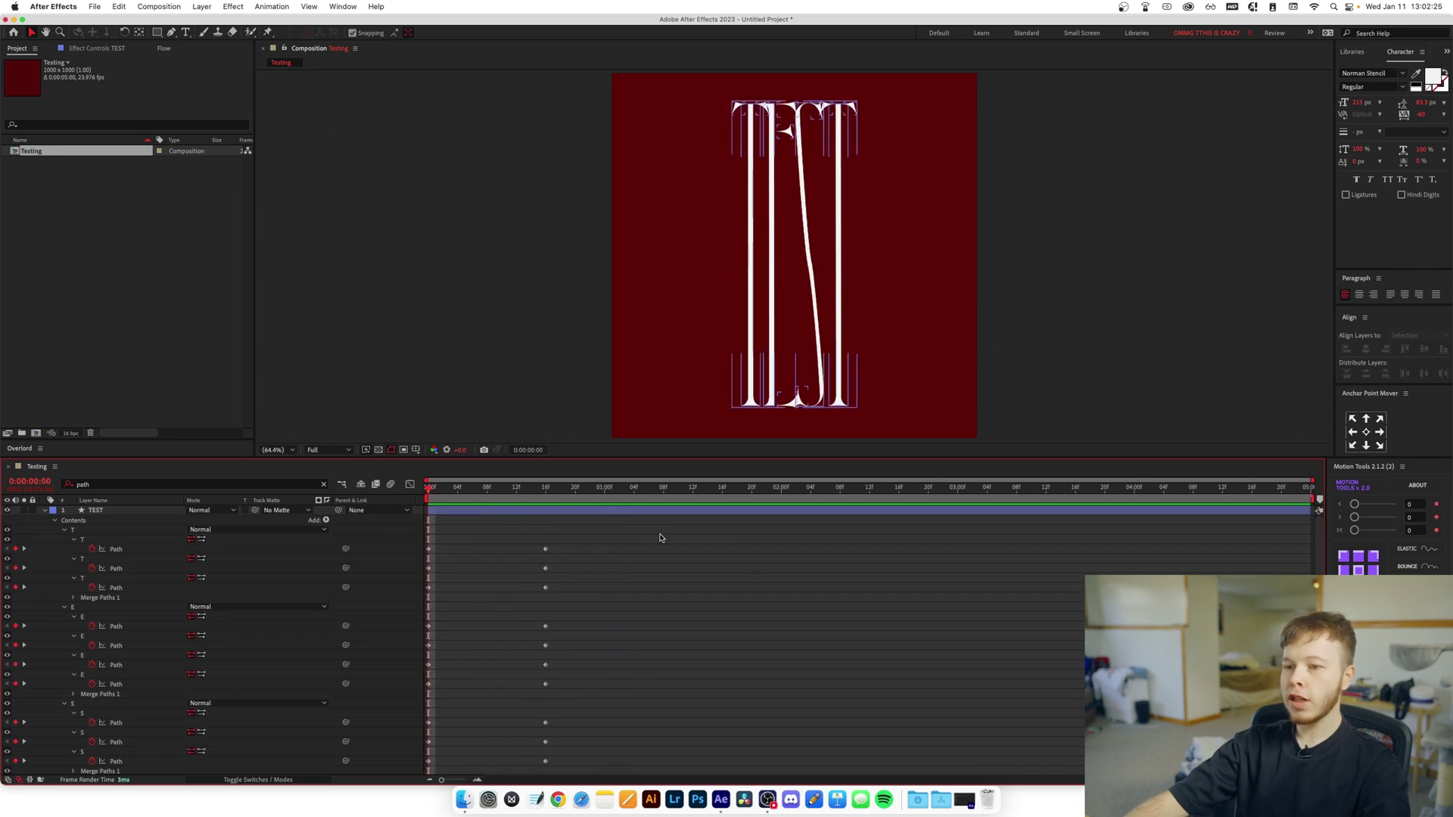
drag(660, 537, 429, 771)
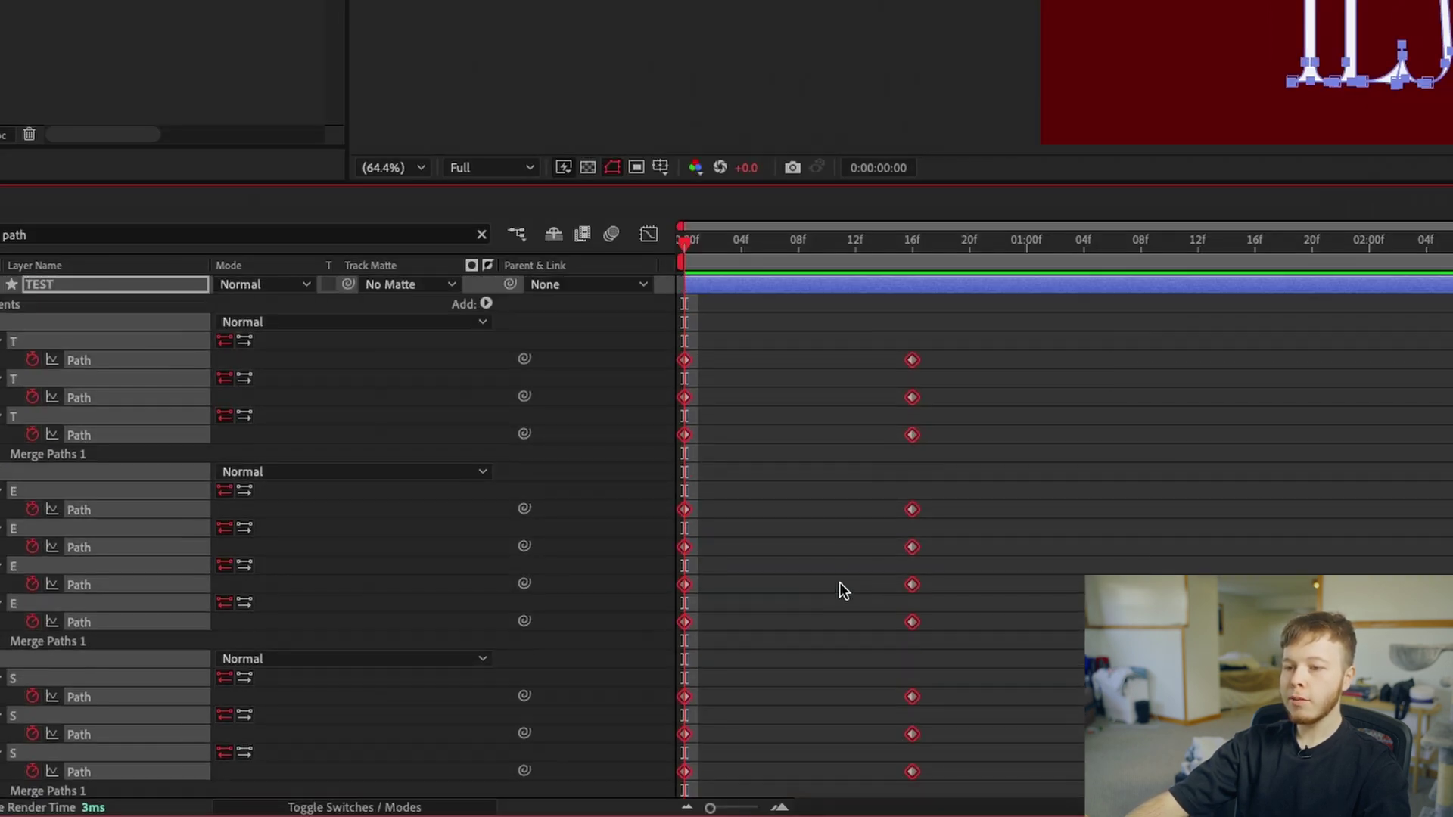
key(F9)
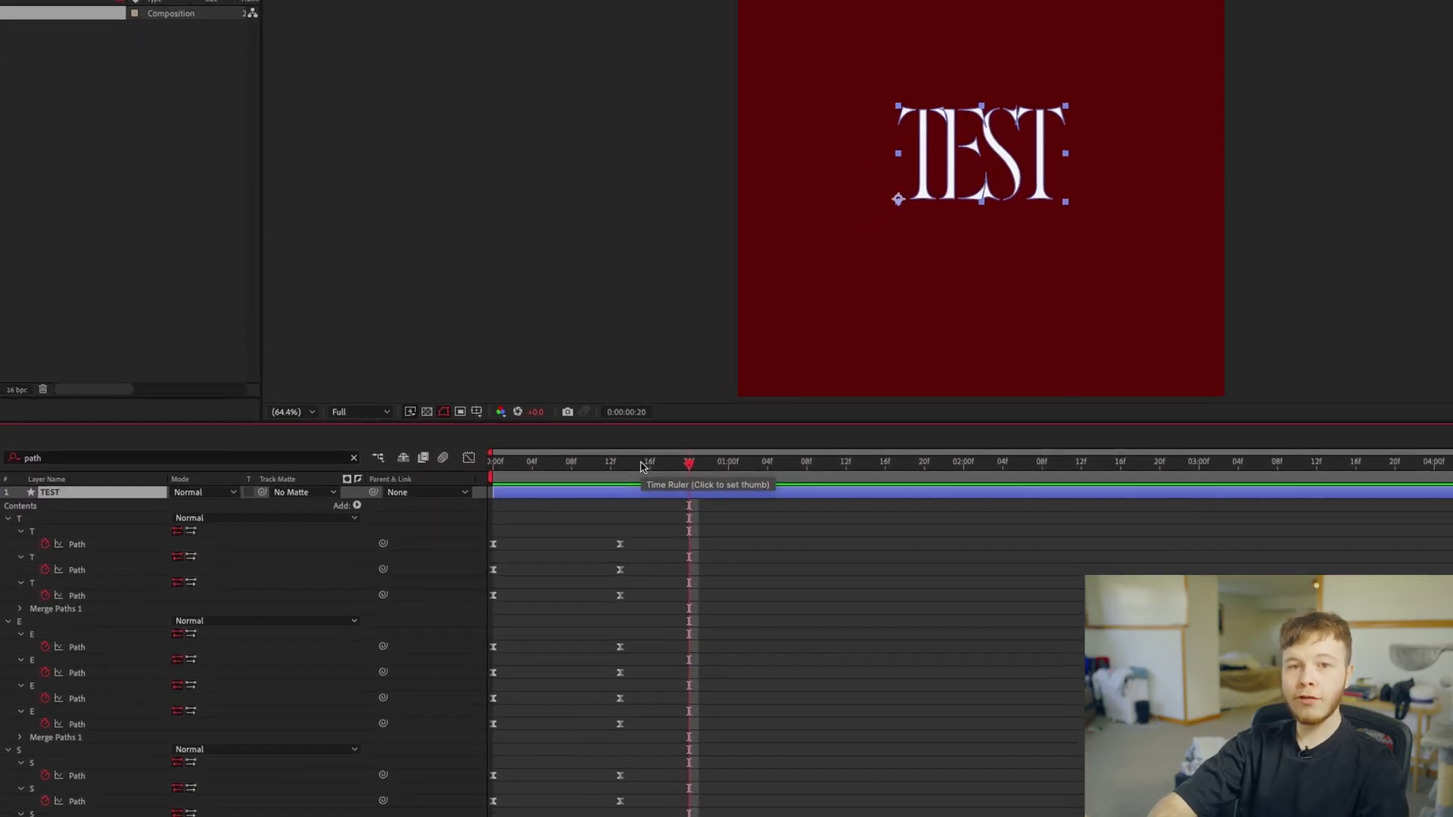
Apply the Wave Warp effect to the TEST layer and set its Direction to 0°.
key(ctrl+space)
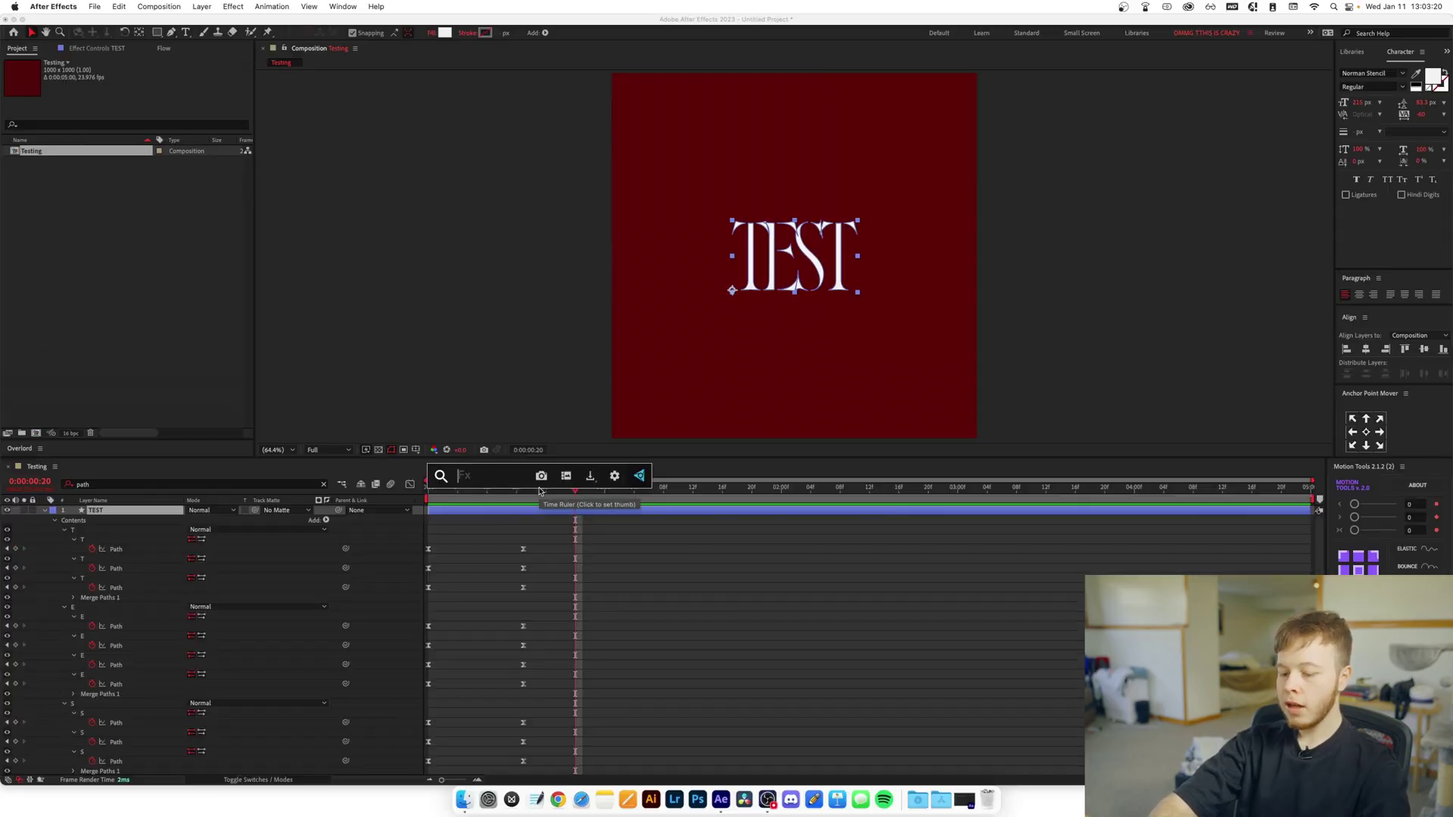
text(wave)
click(567, 524)
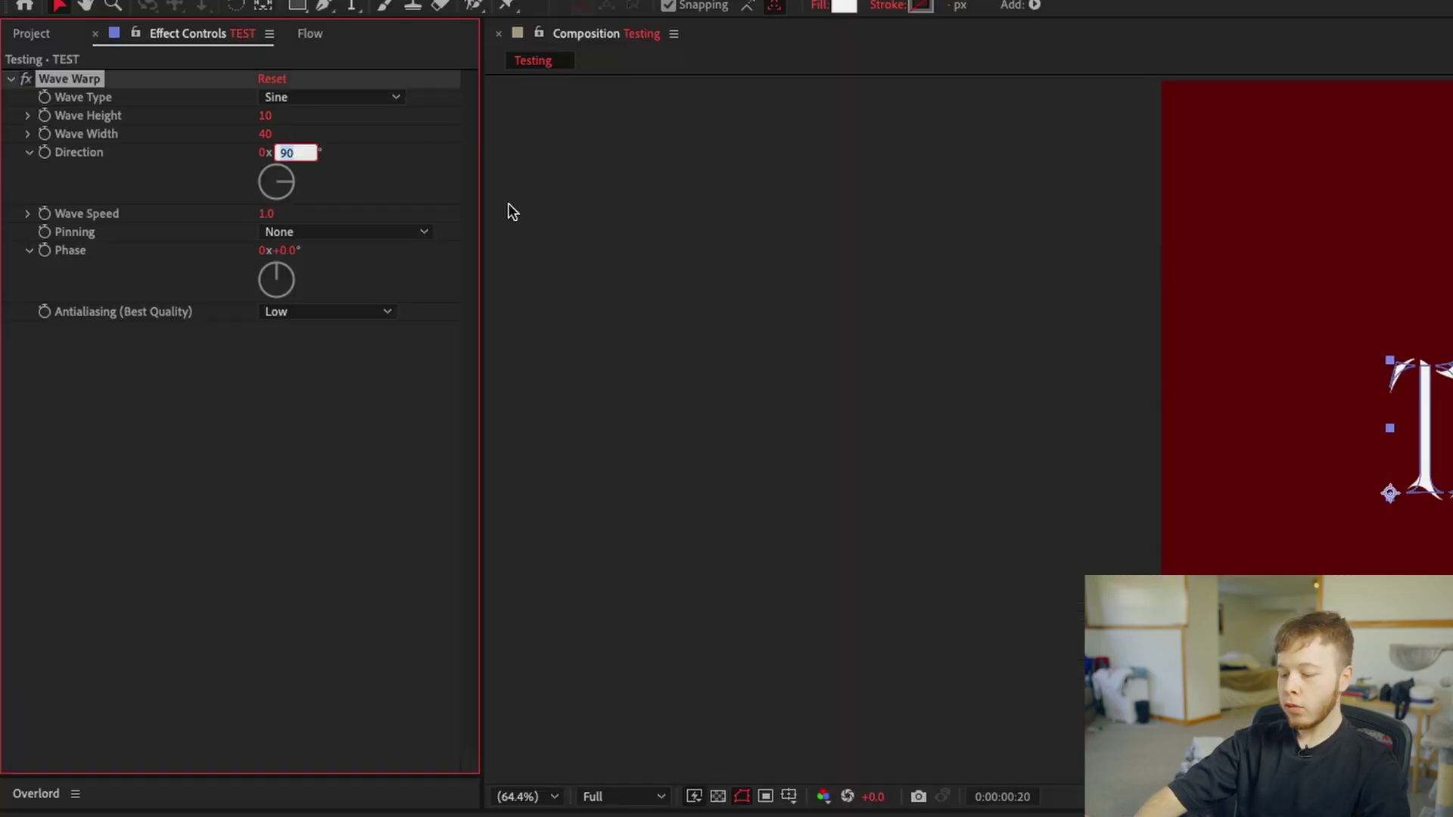
text(0)
key(Return)
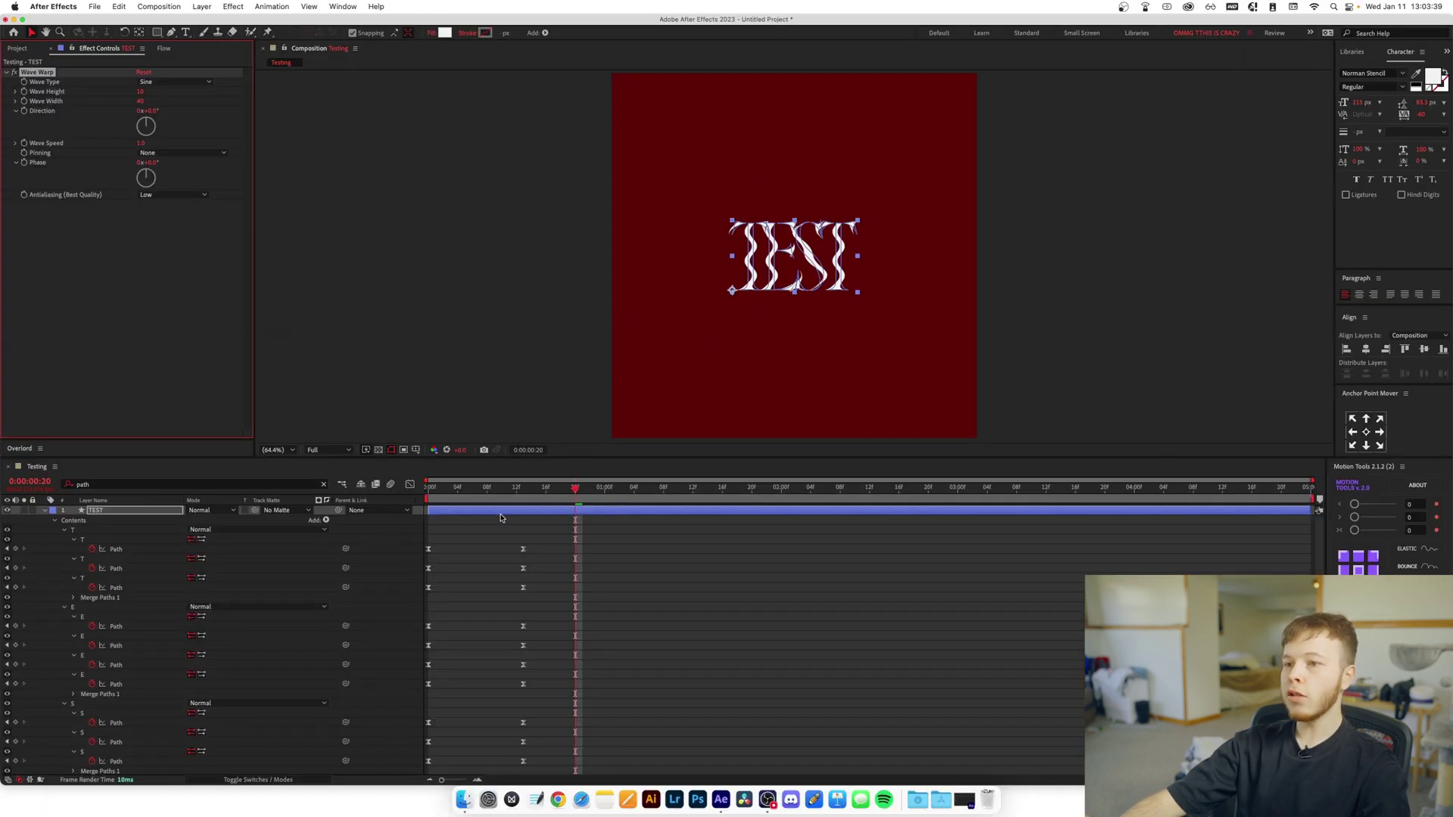
At the first frame, set Wave Warp's Wave Height to 6 and Wave Width to 117.
key(Home)
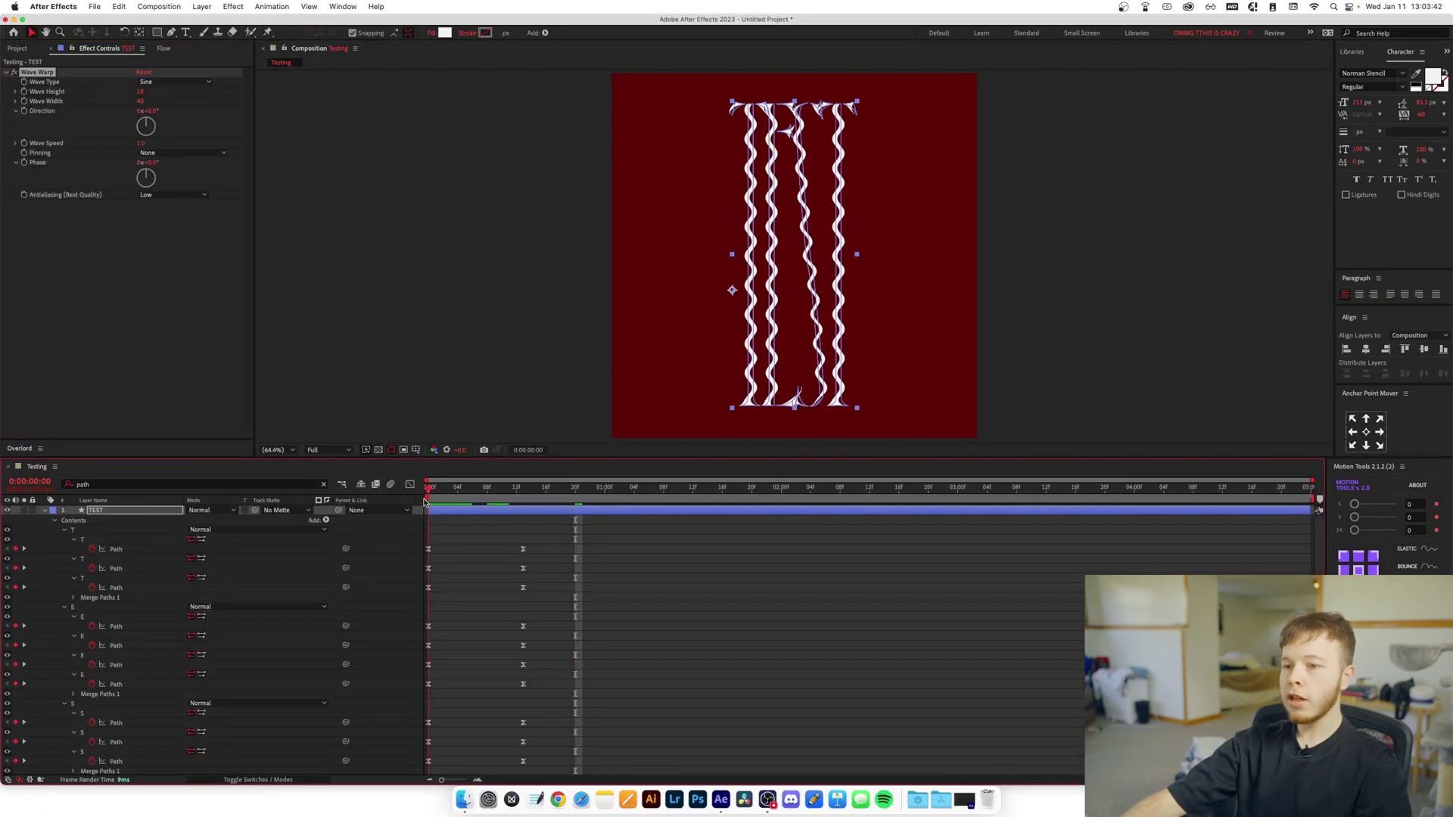
click(699, 599)
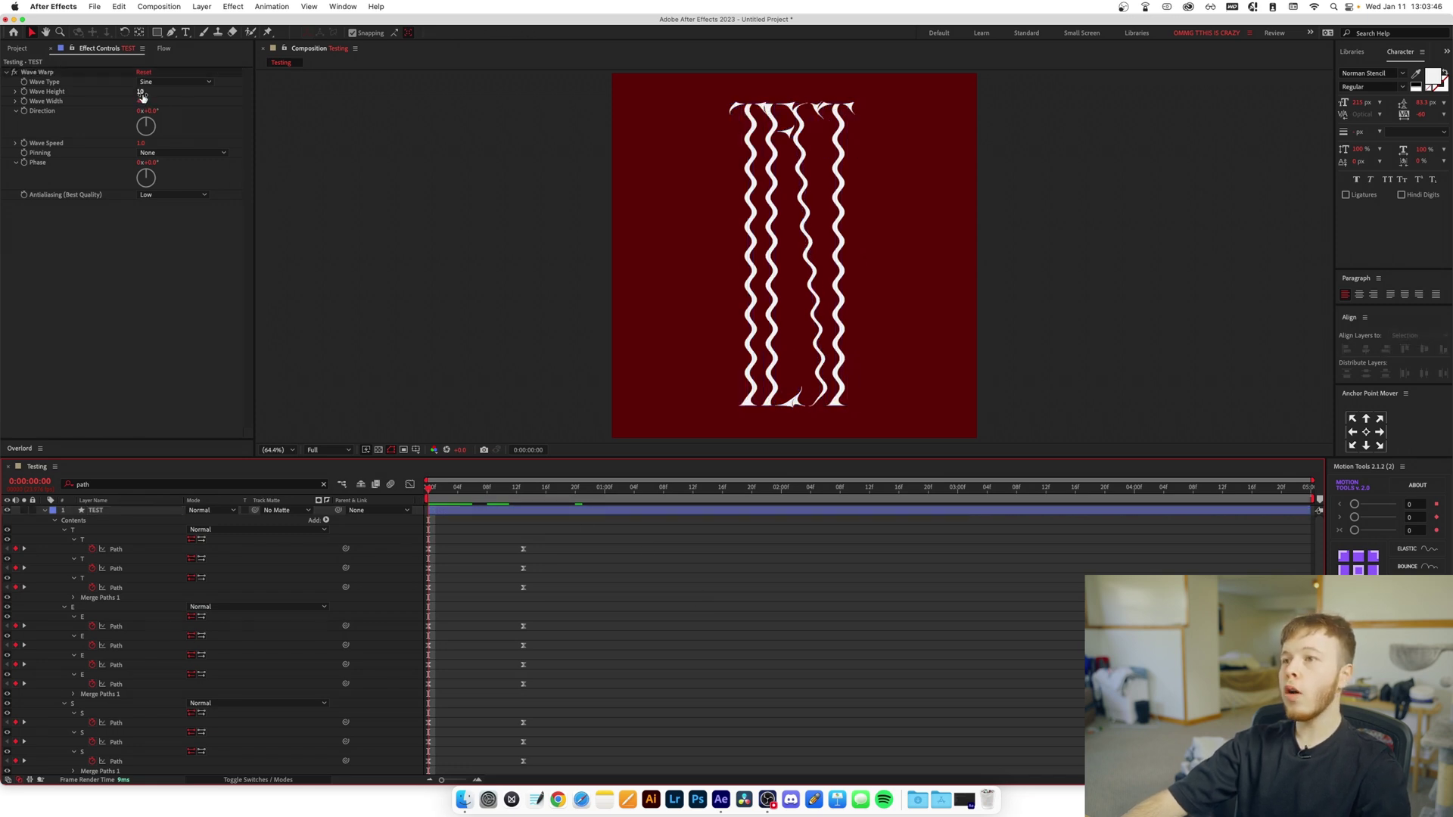
drag(142, 96, 137, 99)
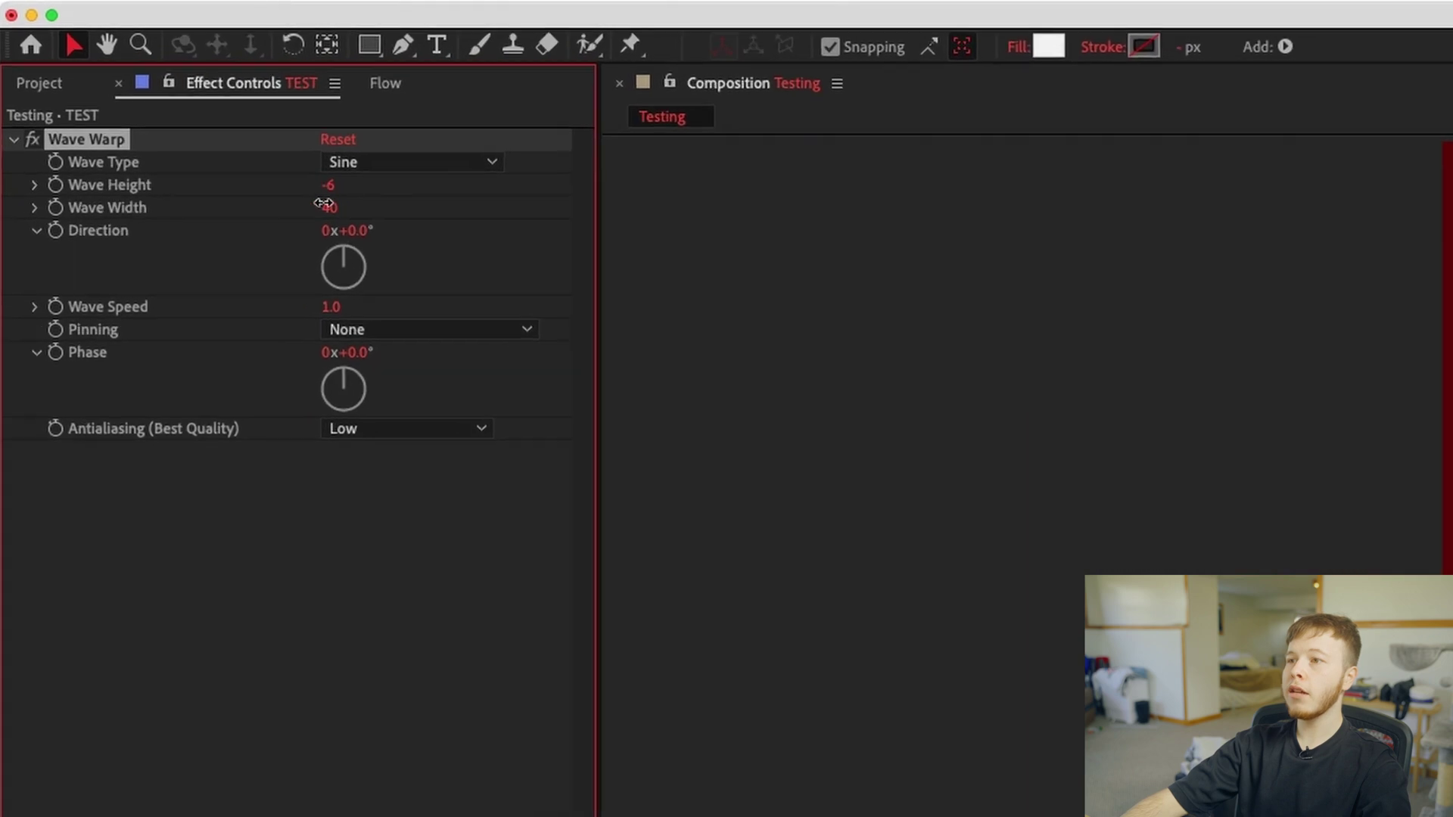
drag(338, 201, 341, 202)
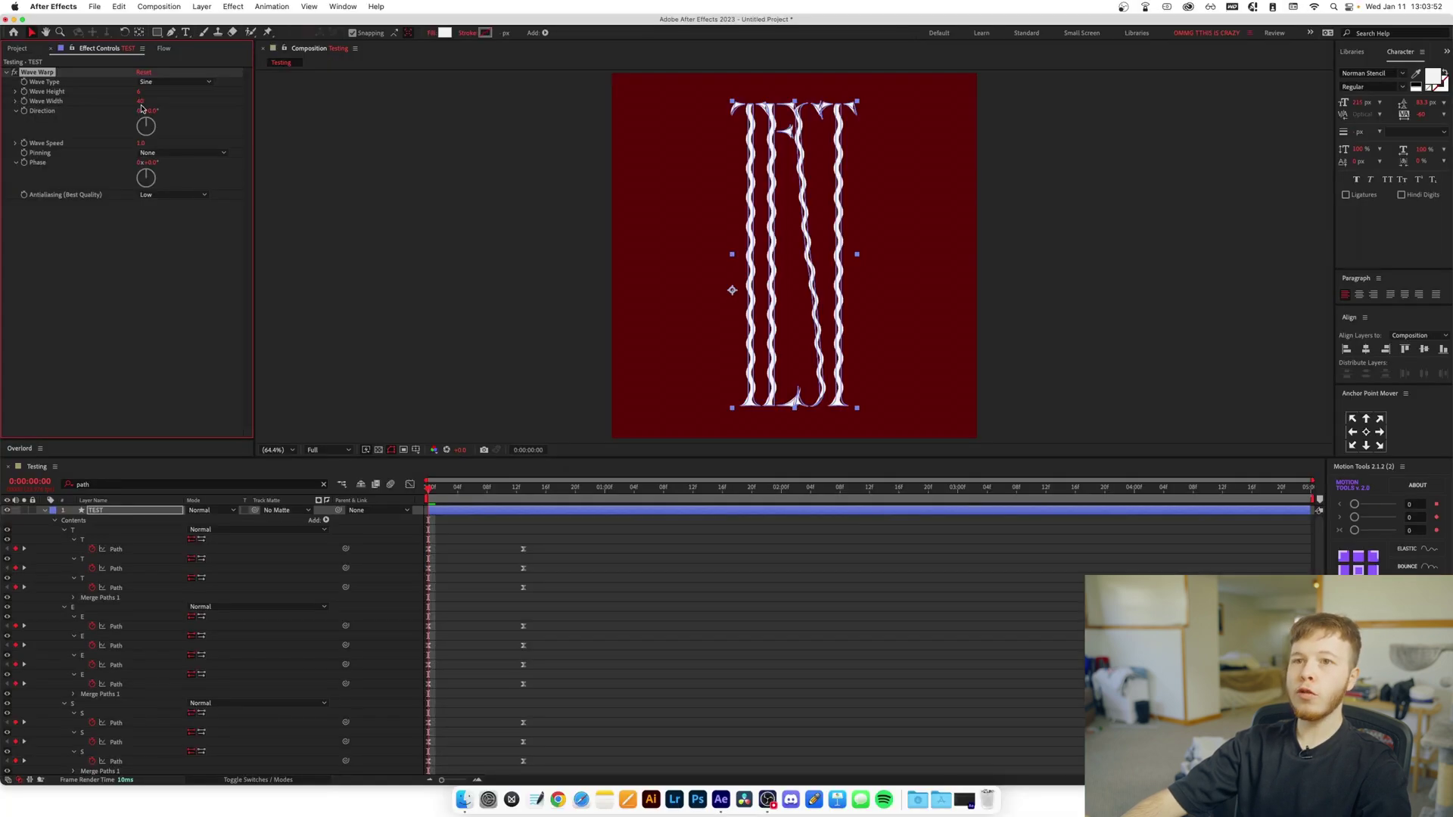
drag(143, 102, 607, 133)
click(677, 600)
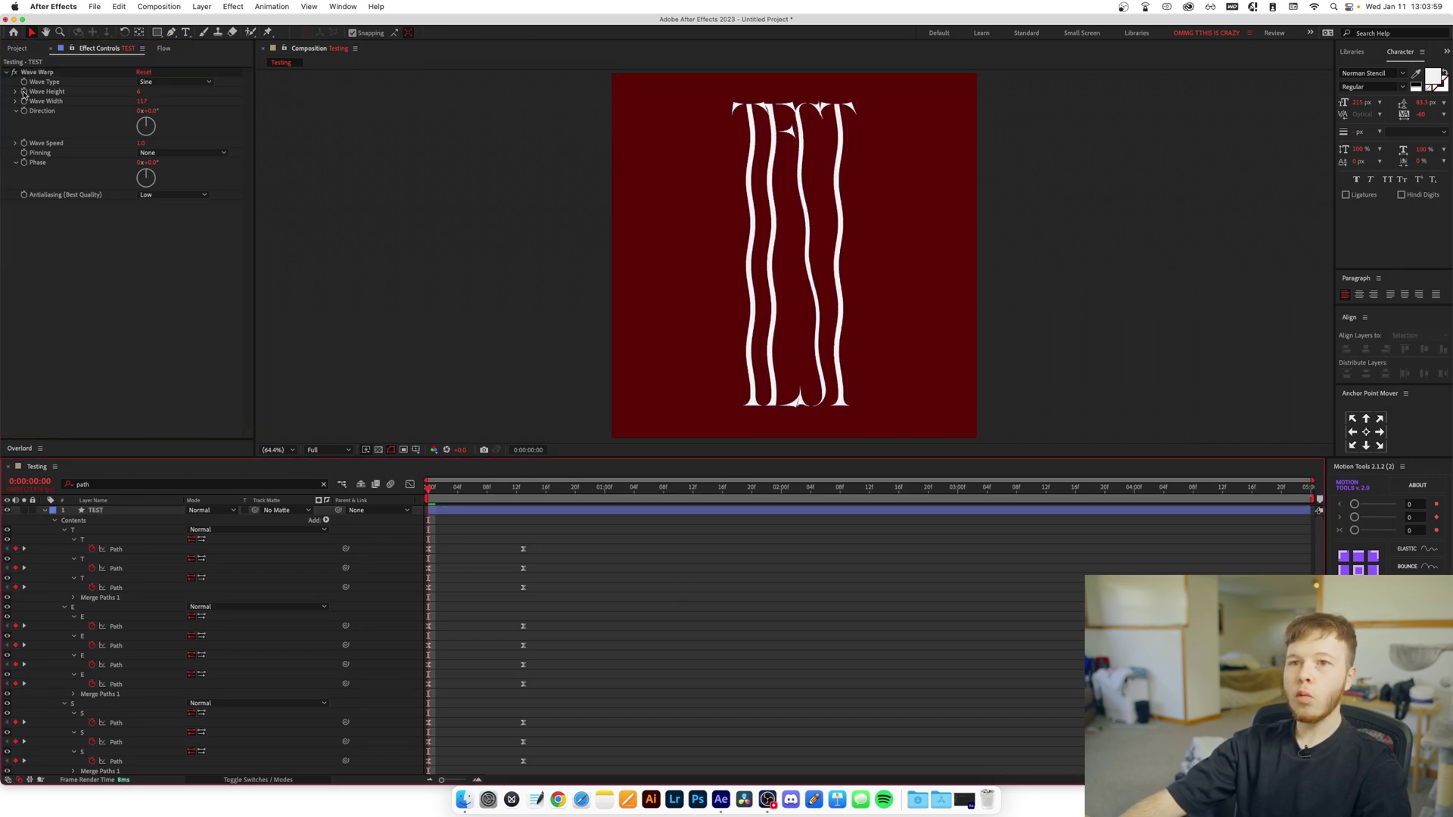
Keyframe Wave Warp's Wave Height and Wave Width at the first frame, and set them to 0 and 90 at 0:00:00:13.
click(24, 92)
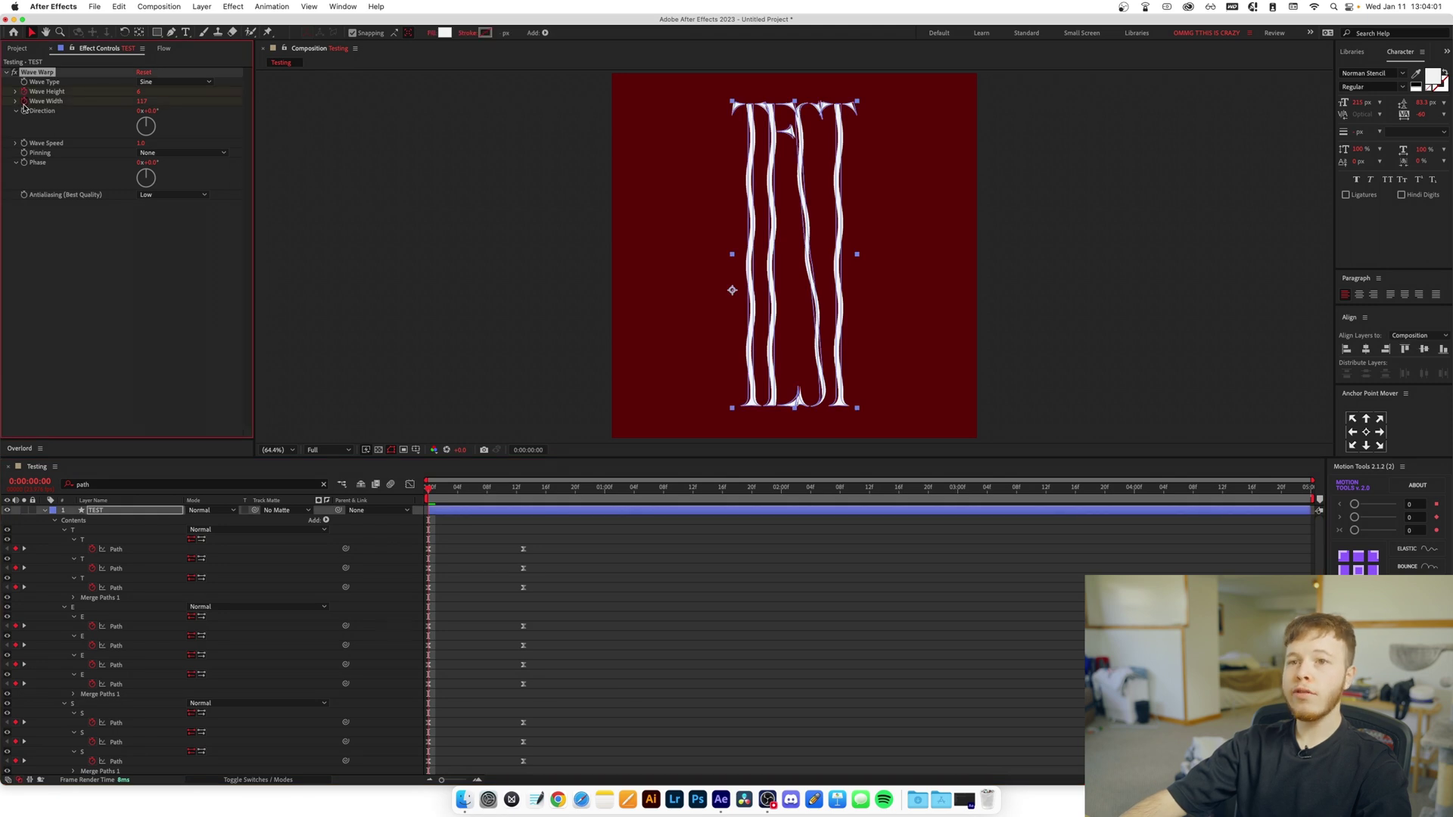
key(u)
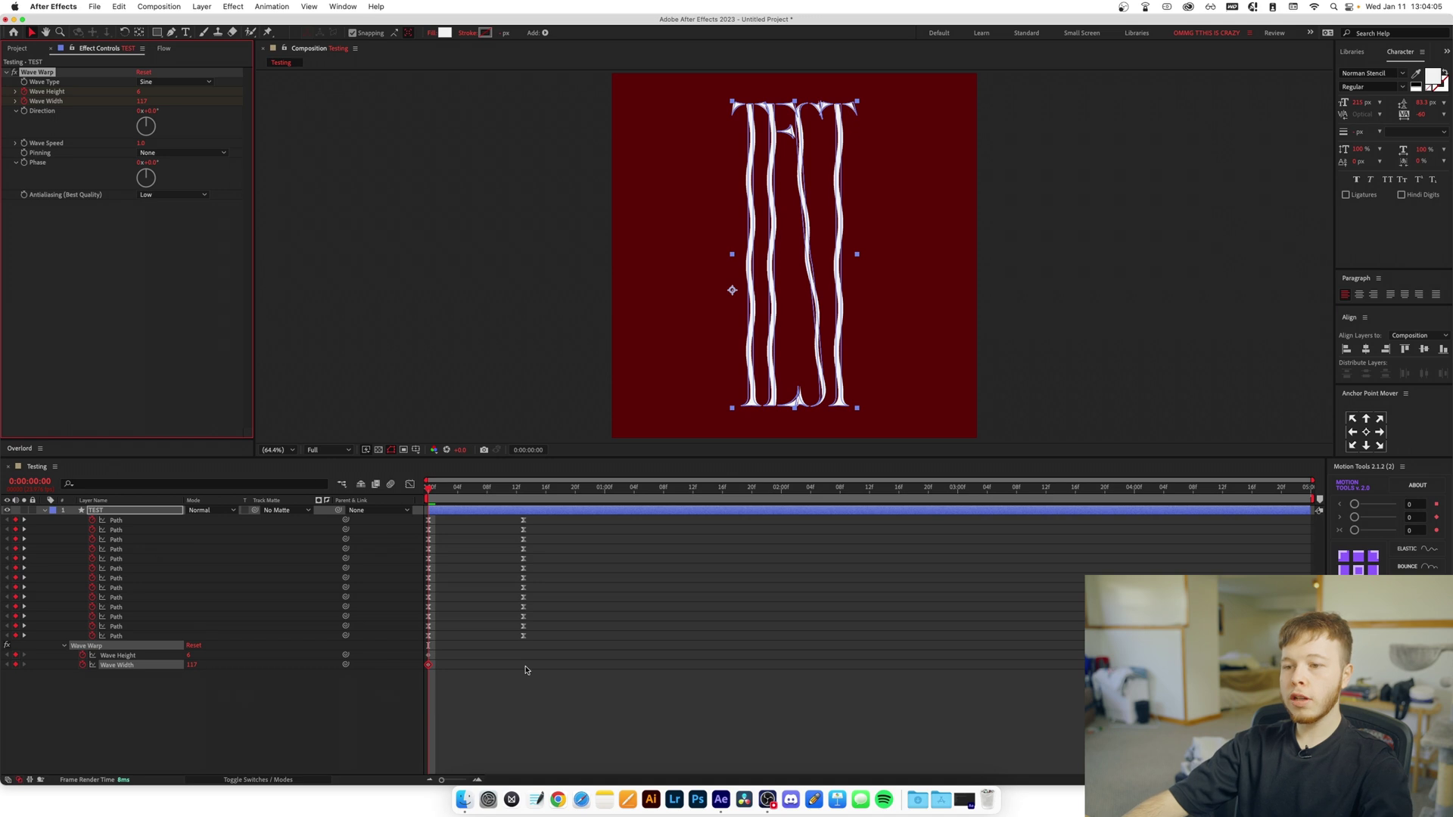
drag(479, 477, 522, 488)
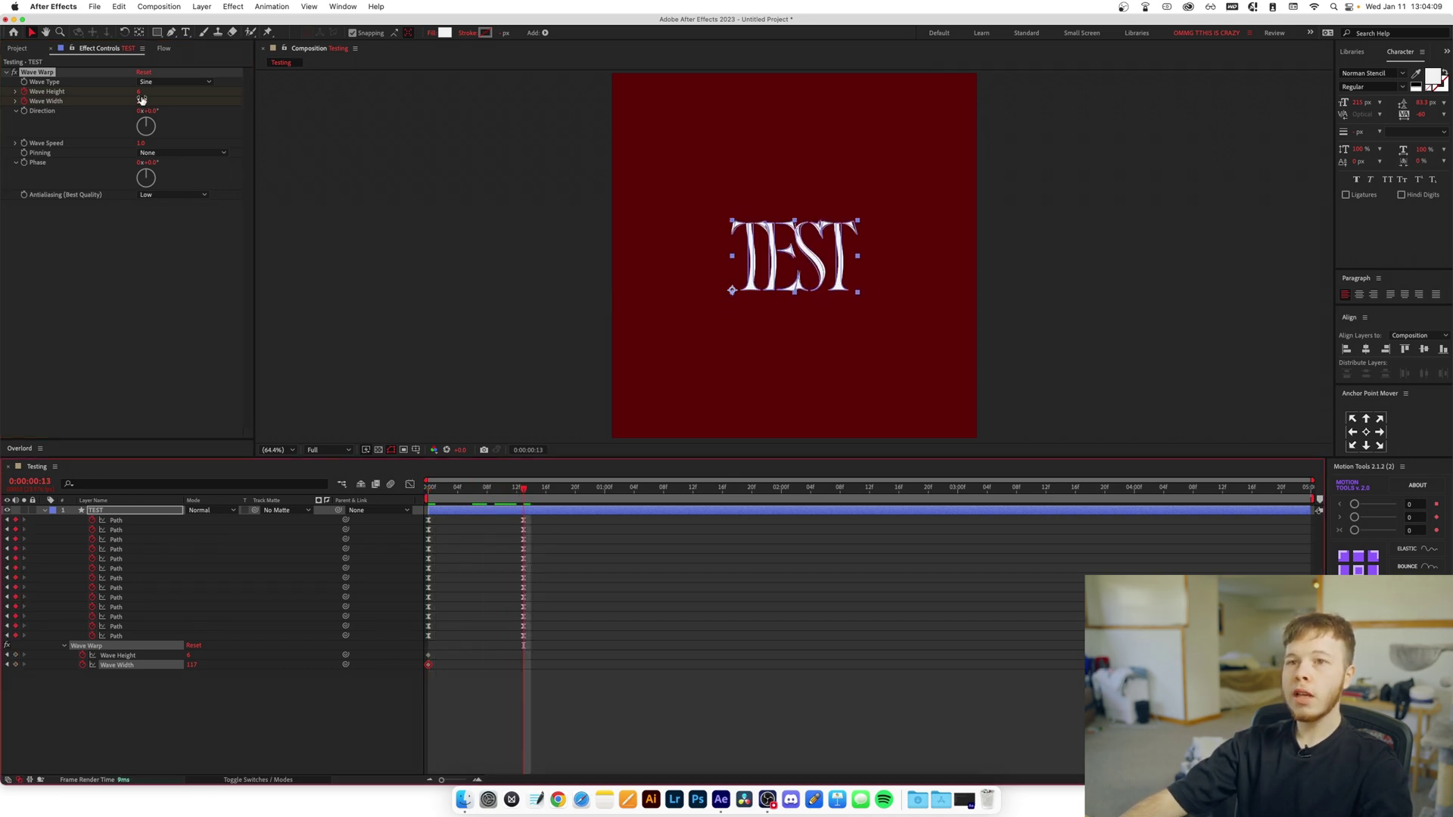
click(140, 94)
text(0)
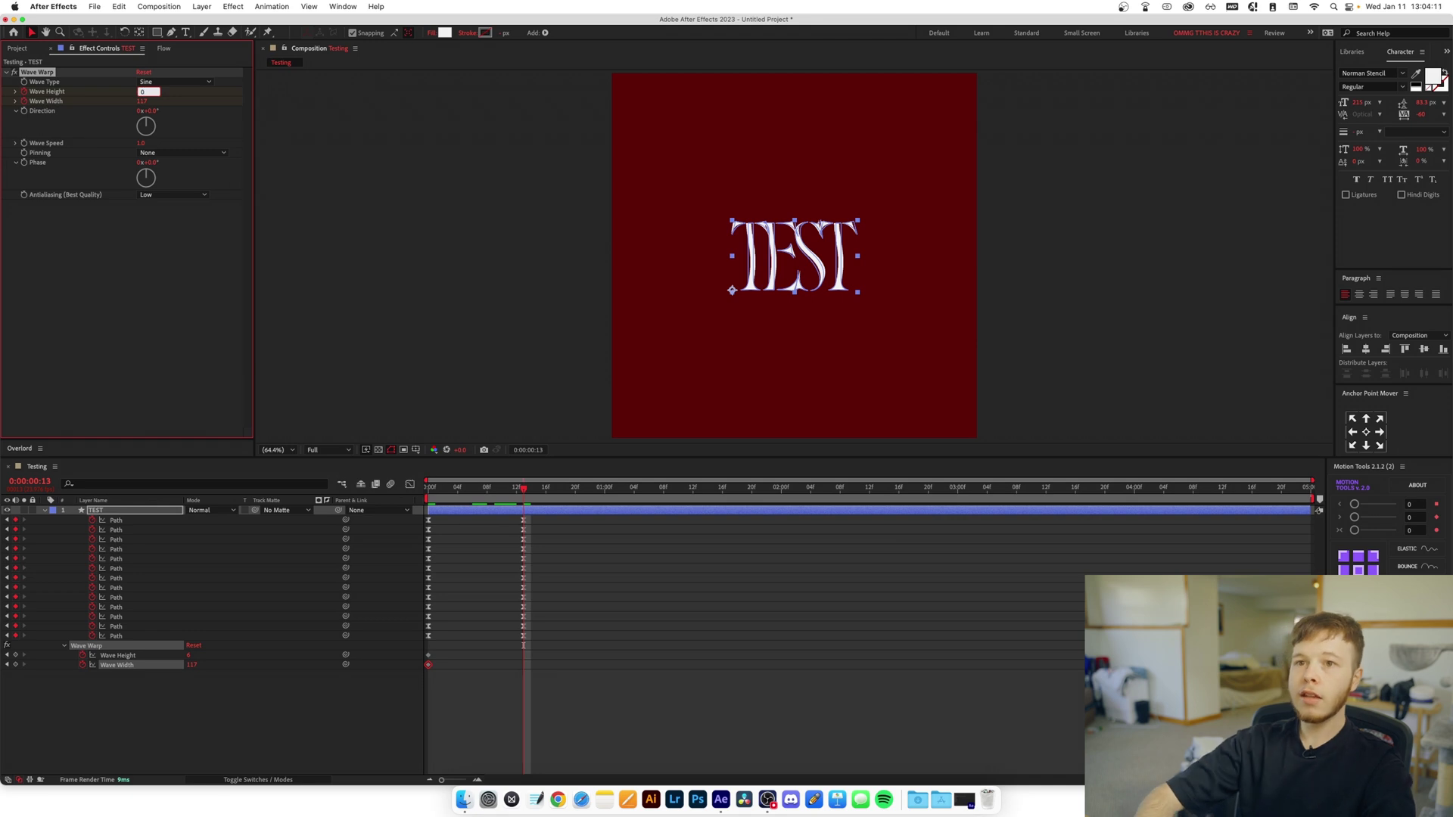
key(Return)
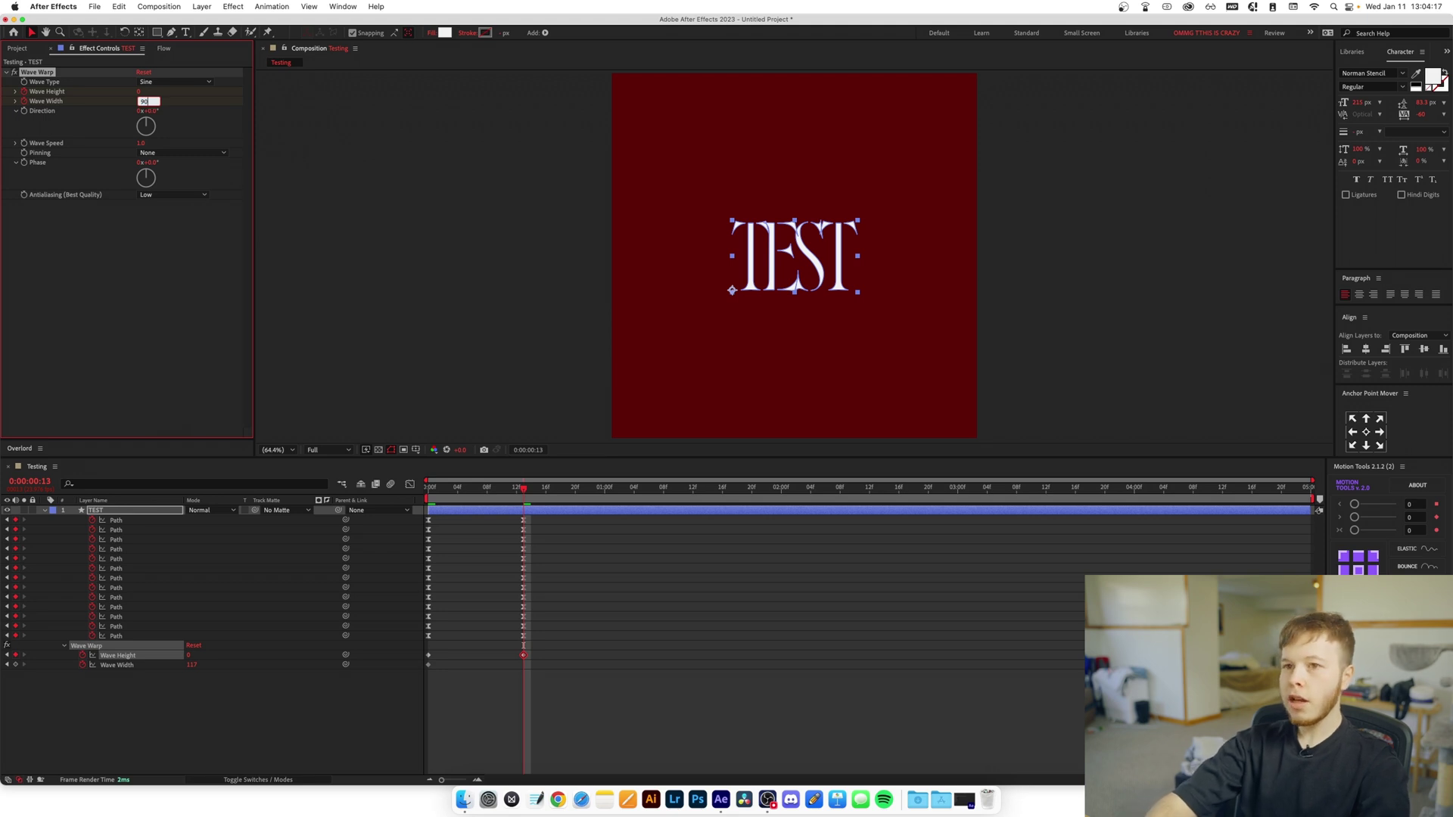
key(Return)
click(550, 697)
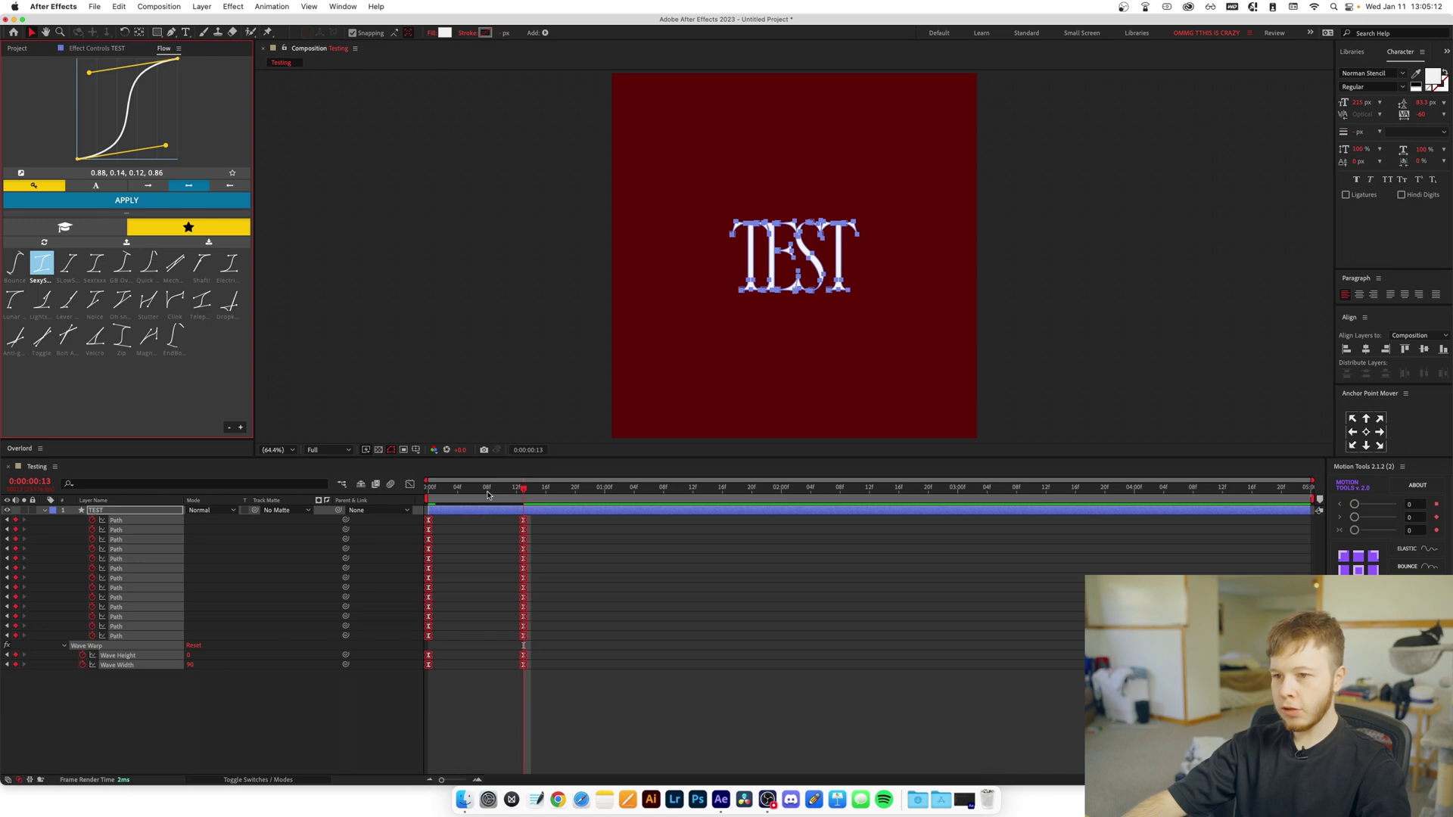
Preview the eased snap of the wavy letters by playing and scrubbing the animation from the start.
drag(525, 487, 383, 516)
key(space)
key(space)
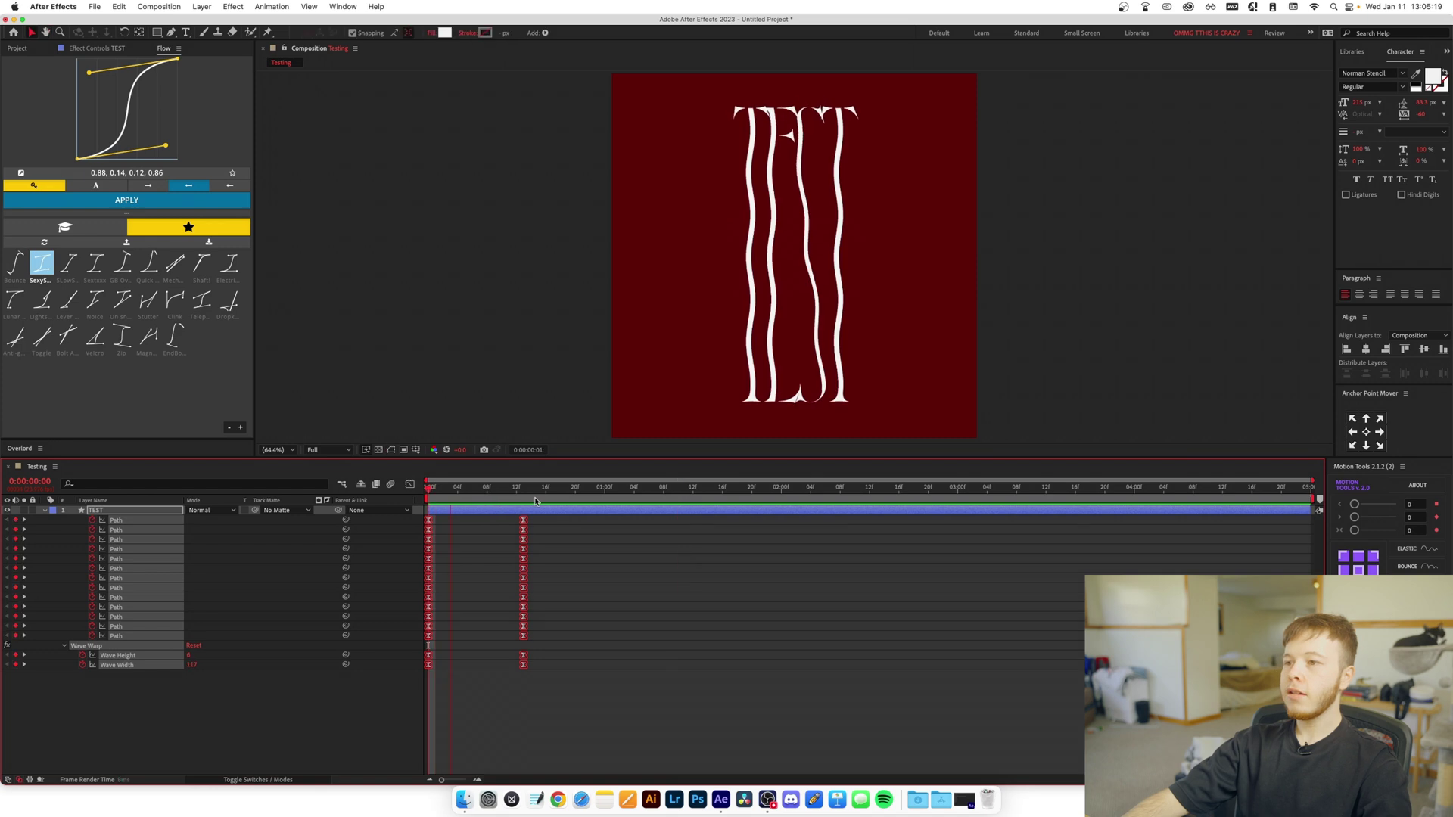
key(space)
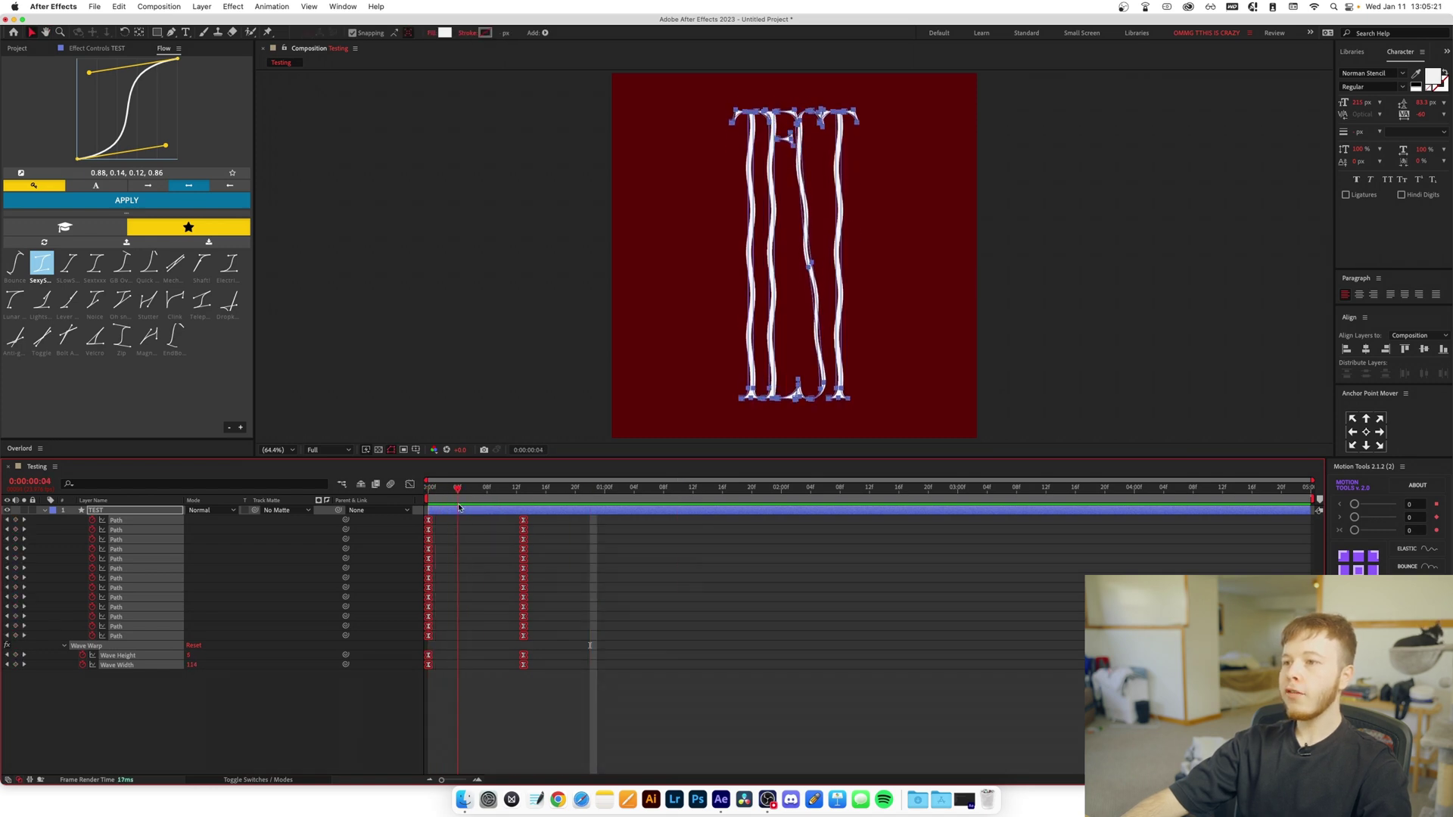
drag(459, 508, 511, 502)
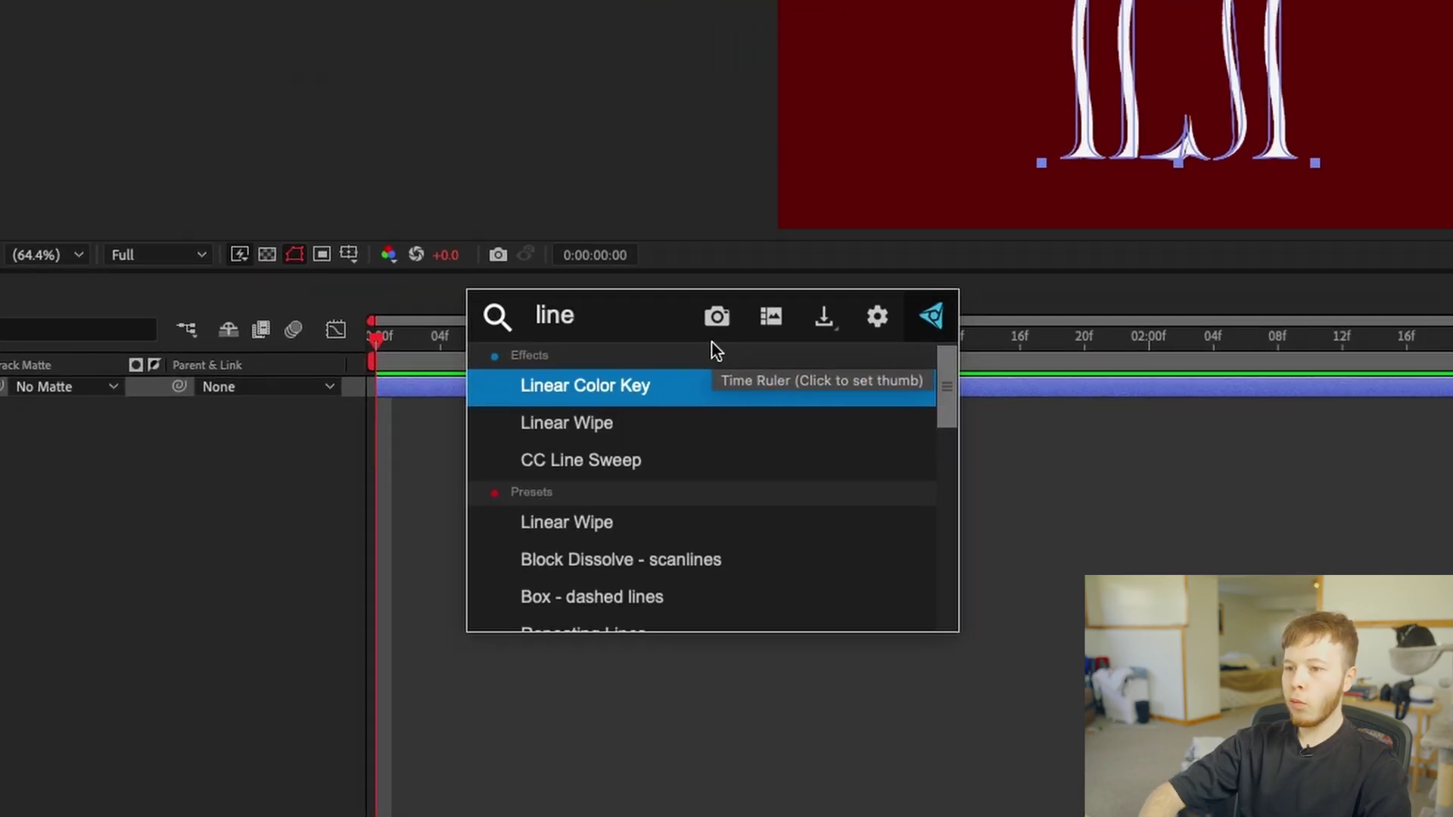
Apply the Linear Wipe effect to the TEST layer.
key(Down)
key(Return)
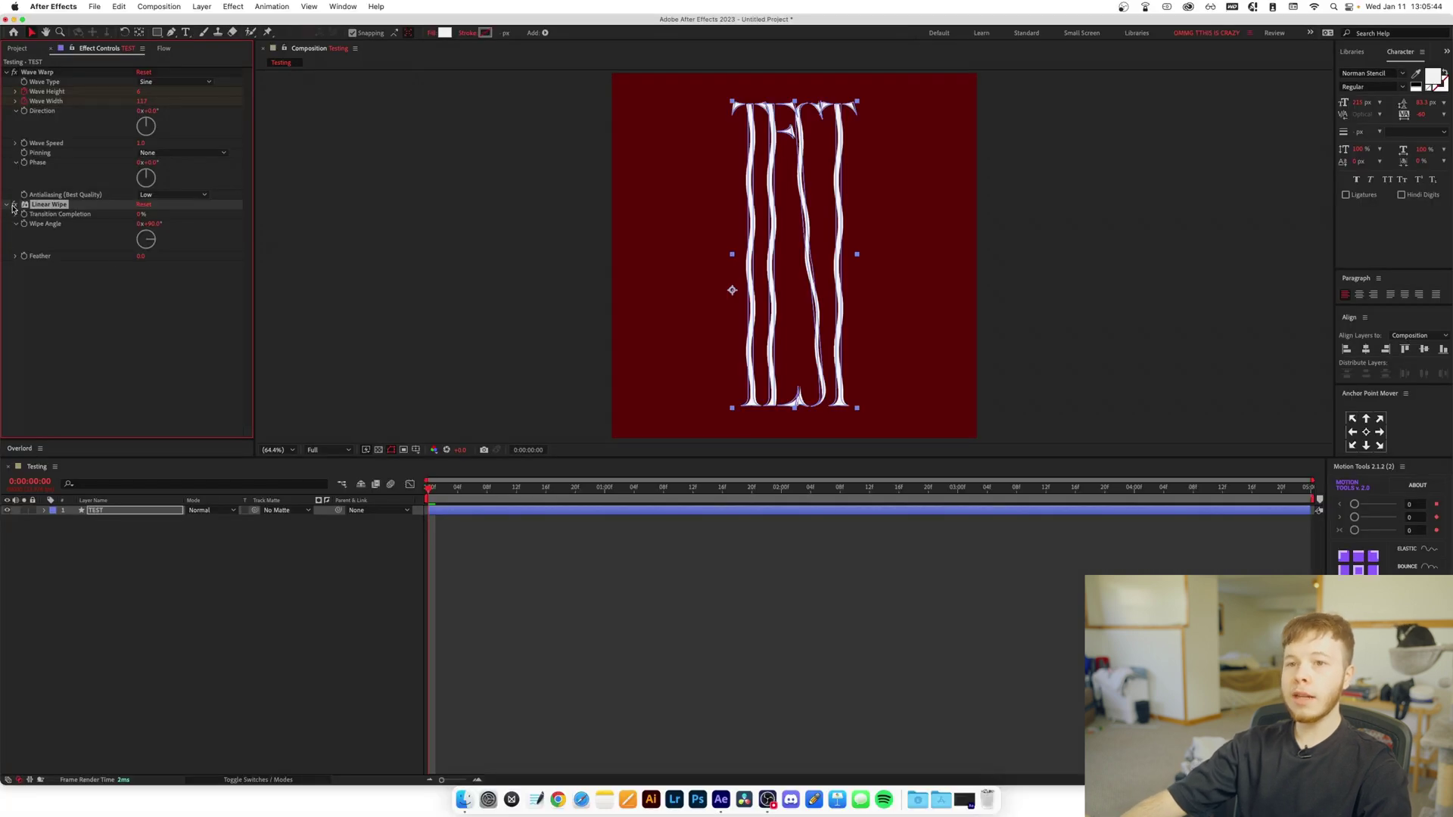
Duplicate the TEST layer and rename the duplicate as TEST Dust.
click(110, 511)
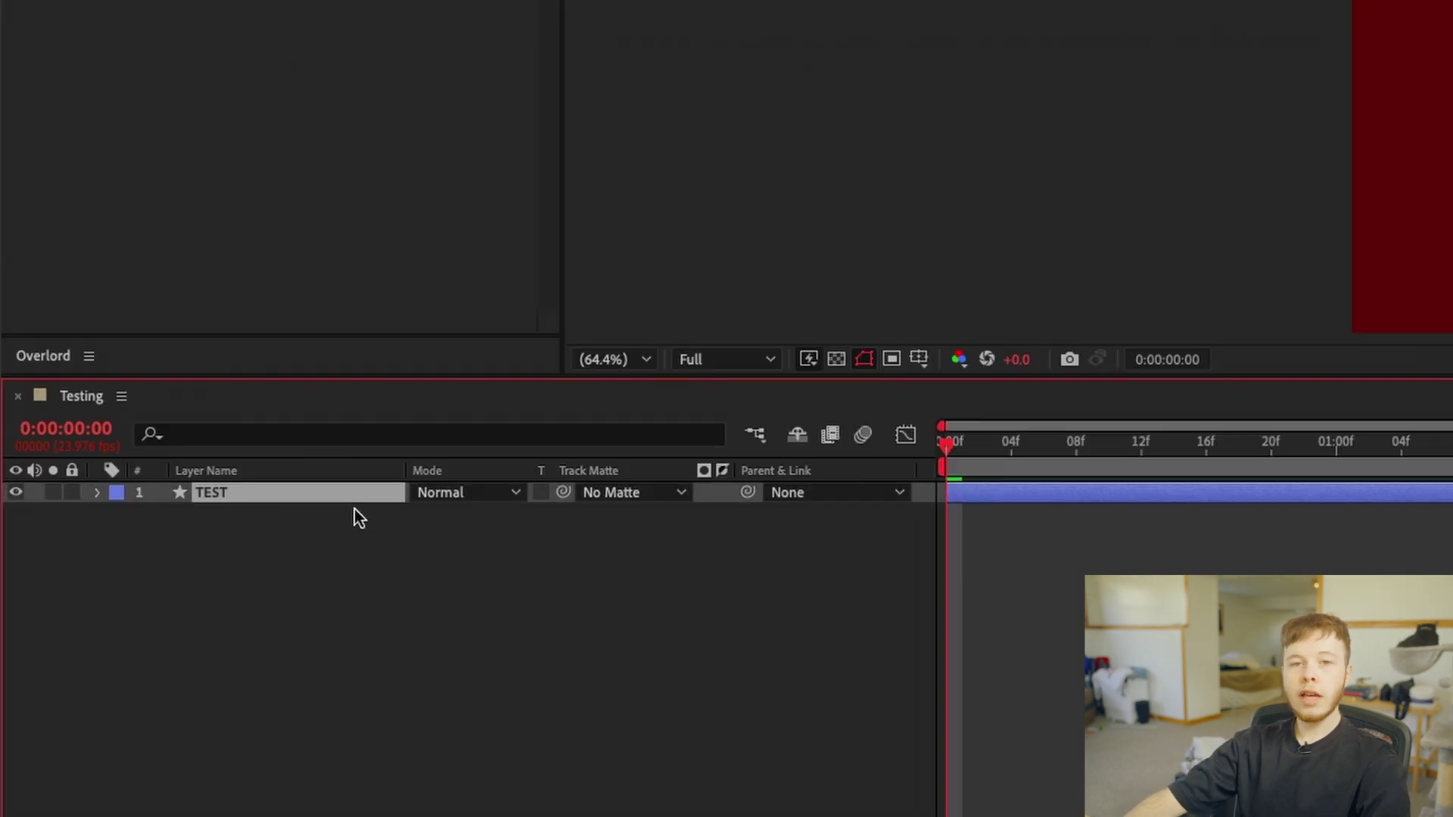
key(ctrl+d)
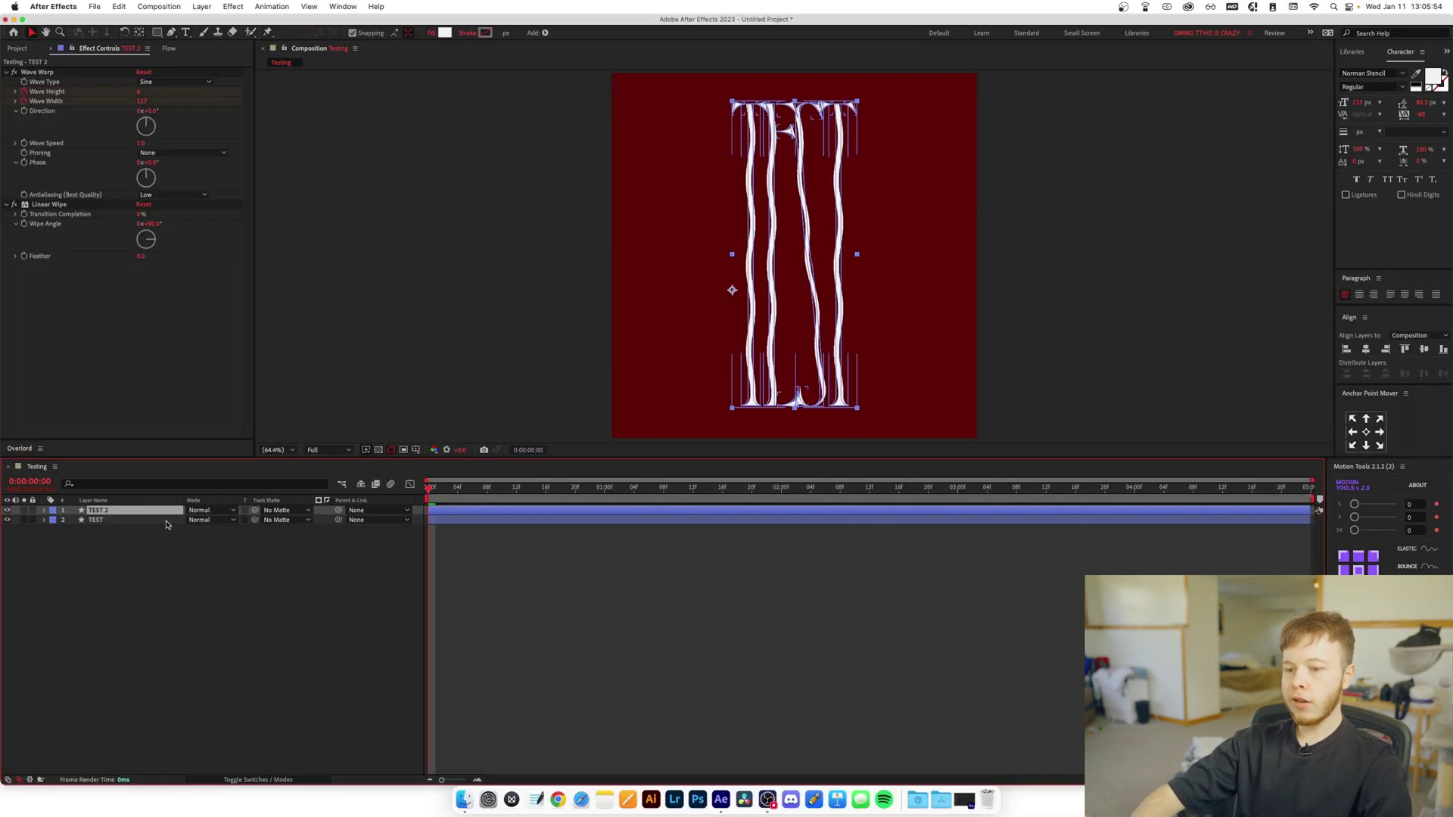
key(Return)
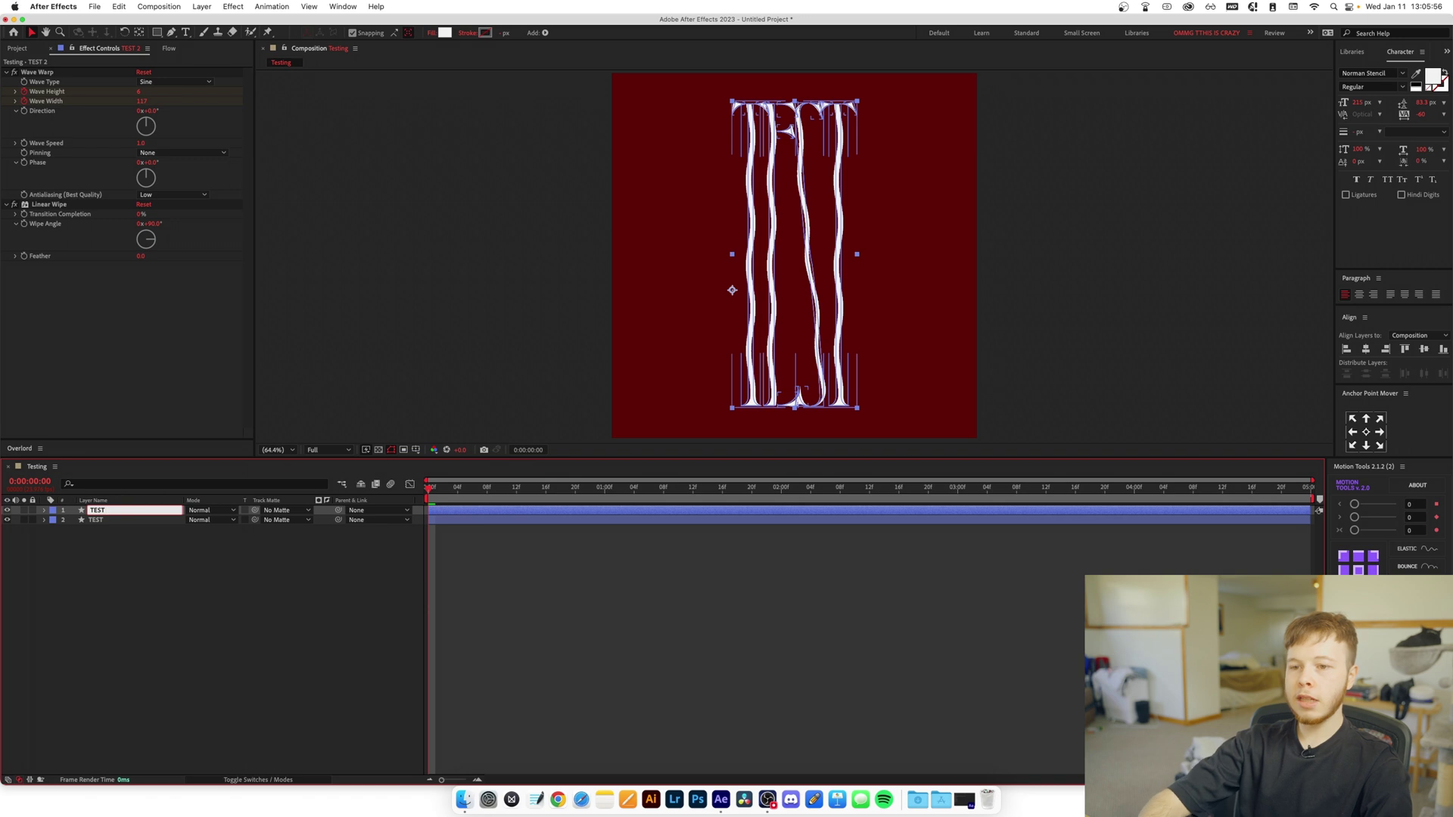
text(TEST Dust)
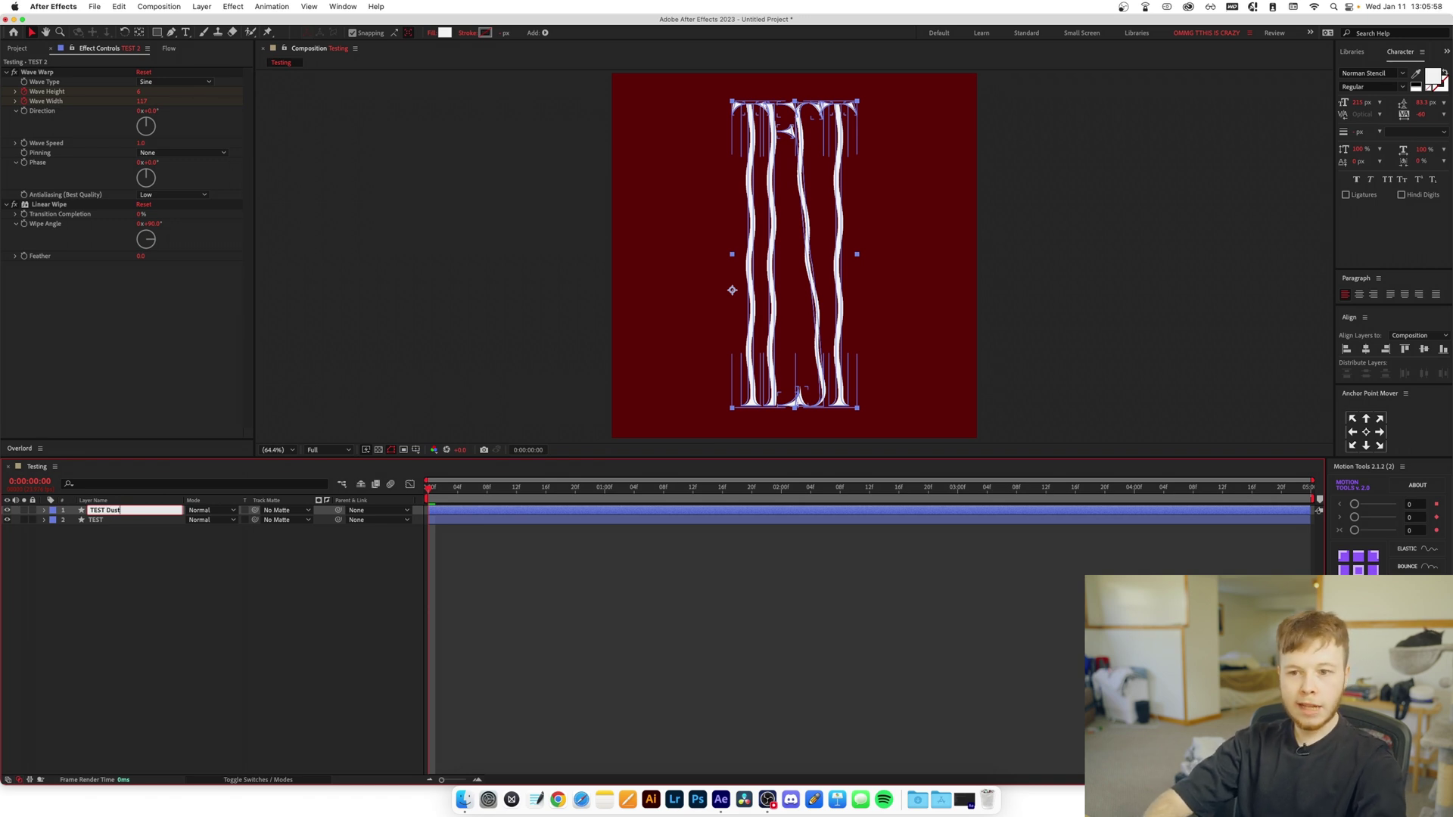
key(Return)
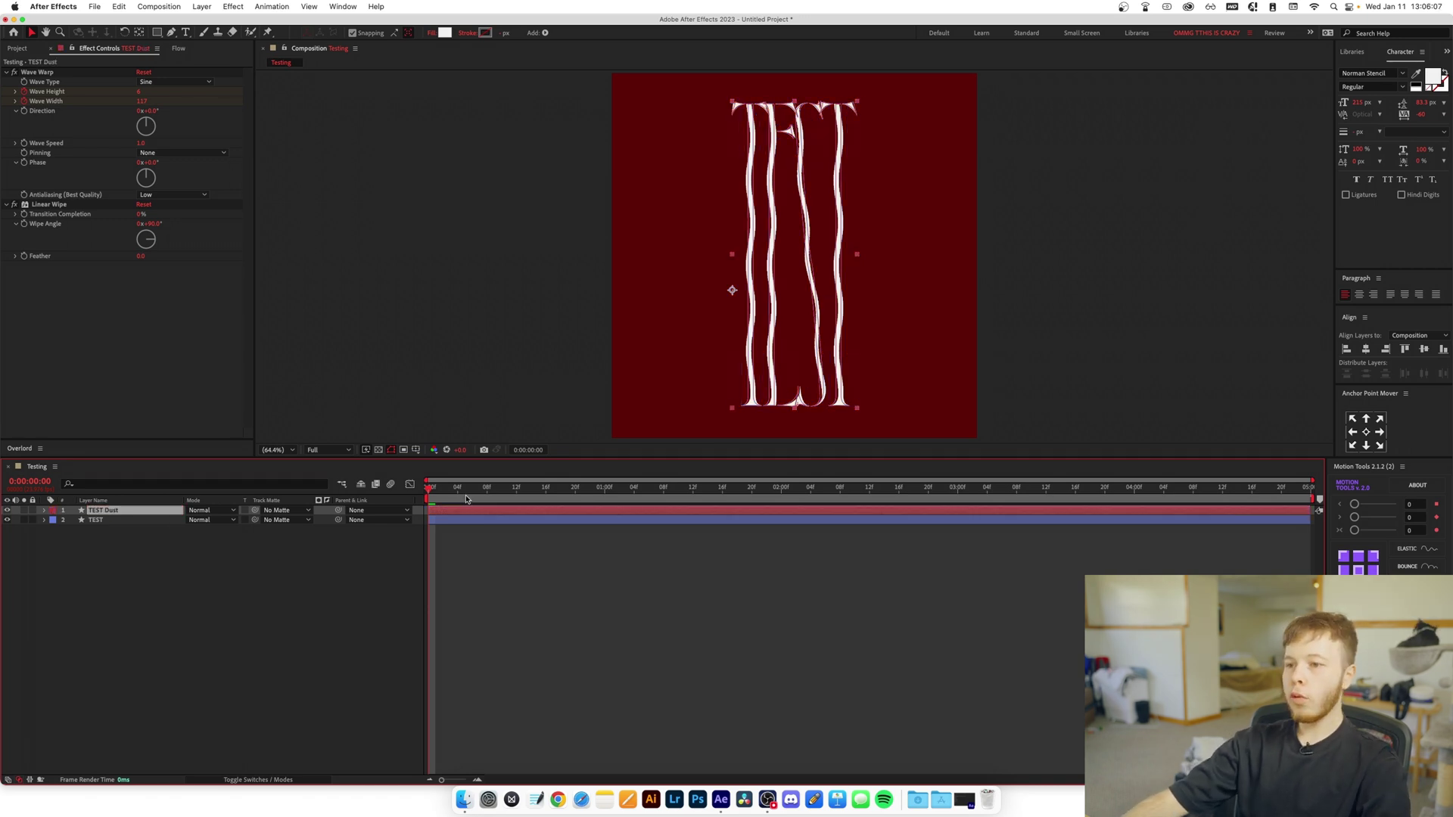
At 0:00:01:08, apply the CC Composite and CC Particle Systems II effects to the TEST Dust layer.
drag(467, 491, 663, 496)
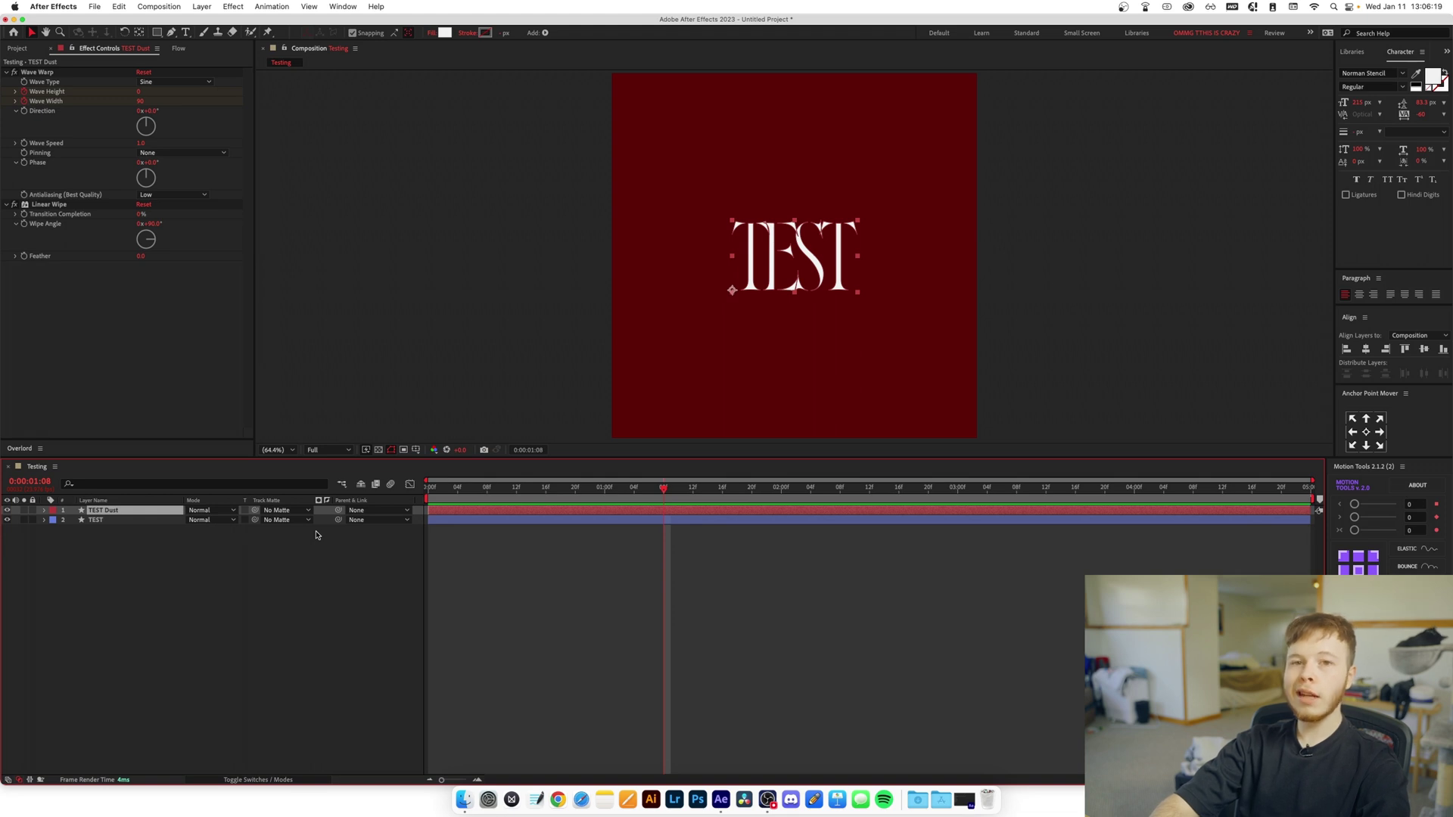
key(ctrl+space)
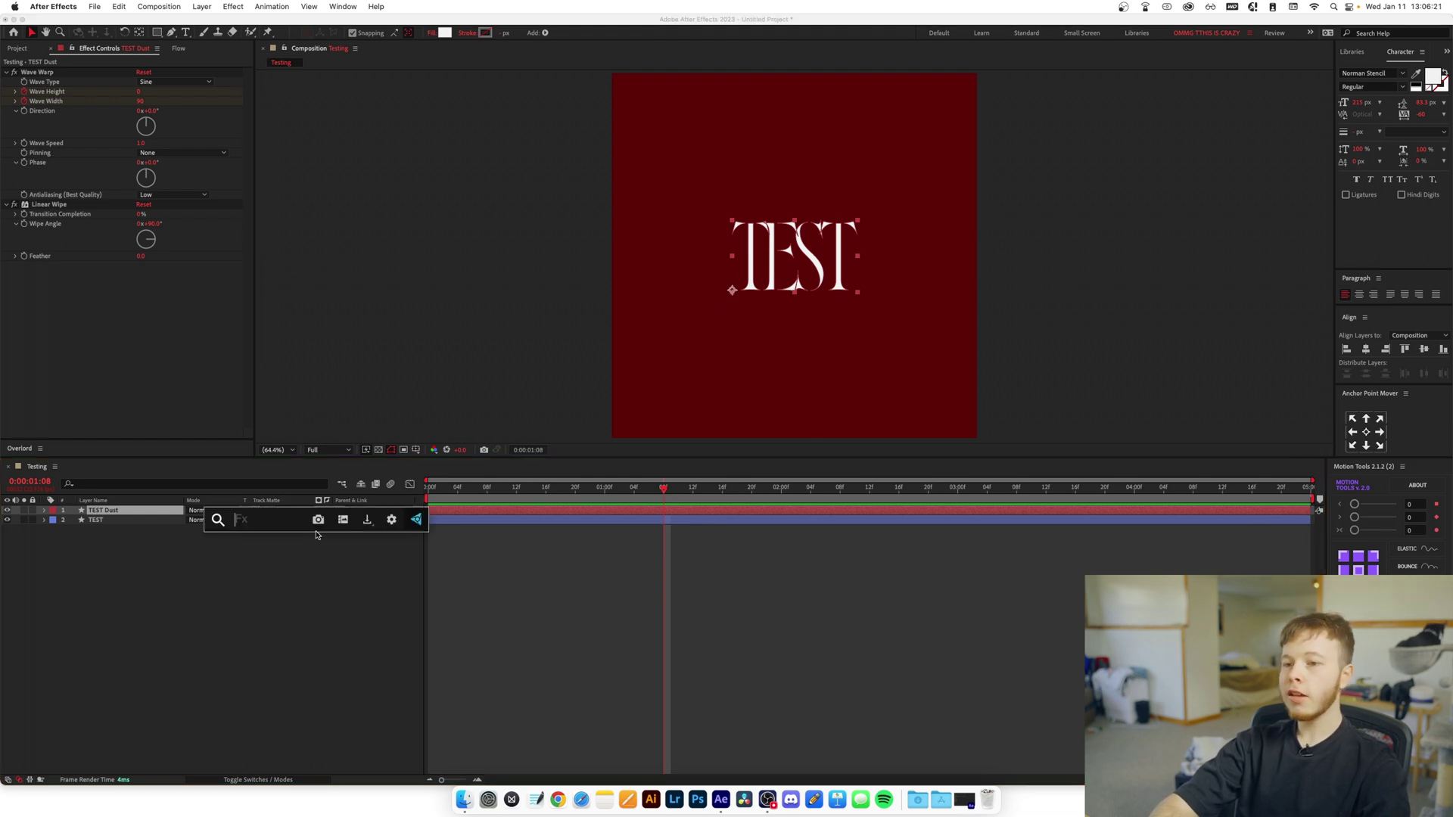
text(CC C)
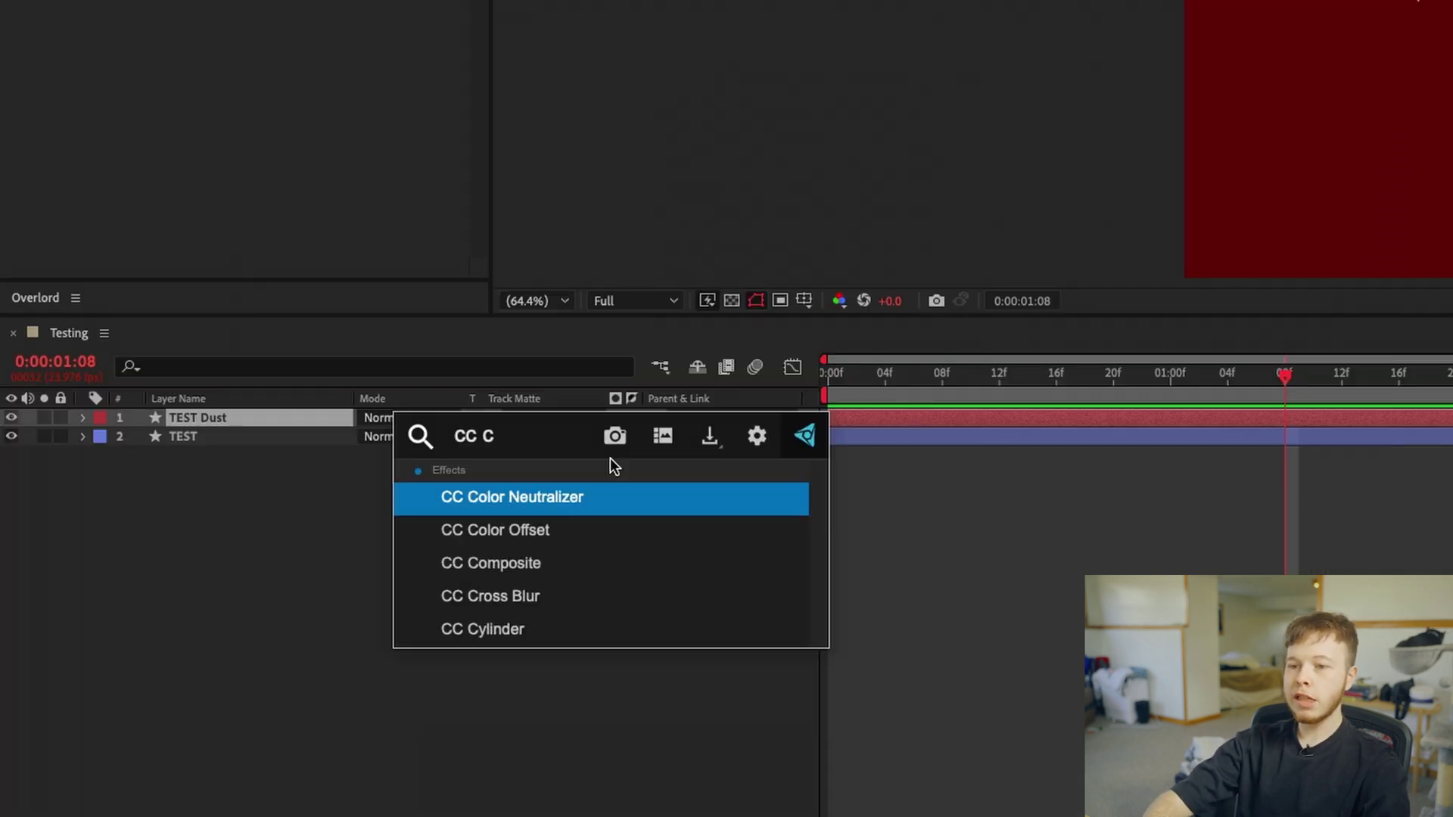
text(O)
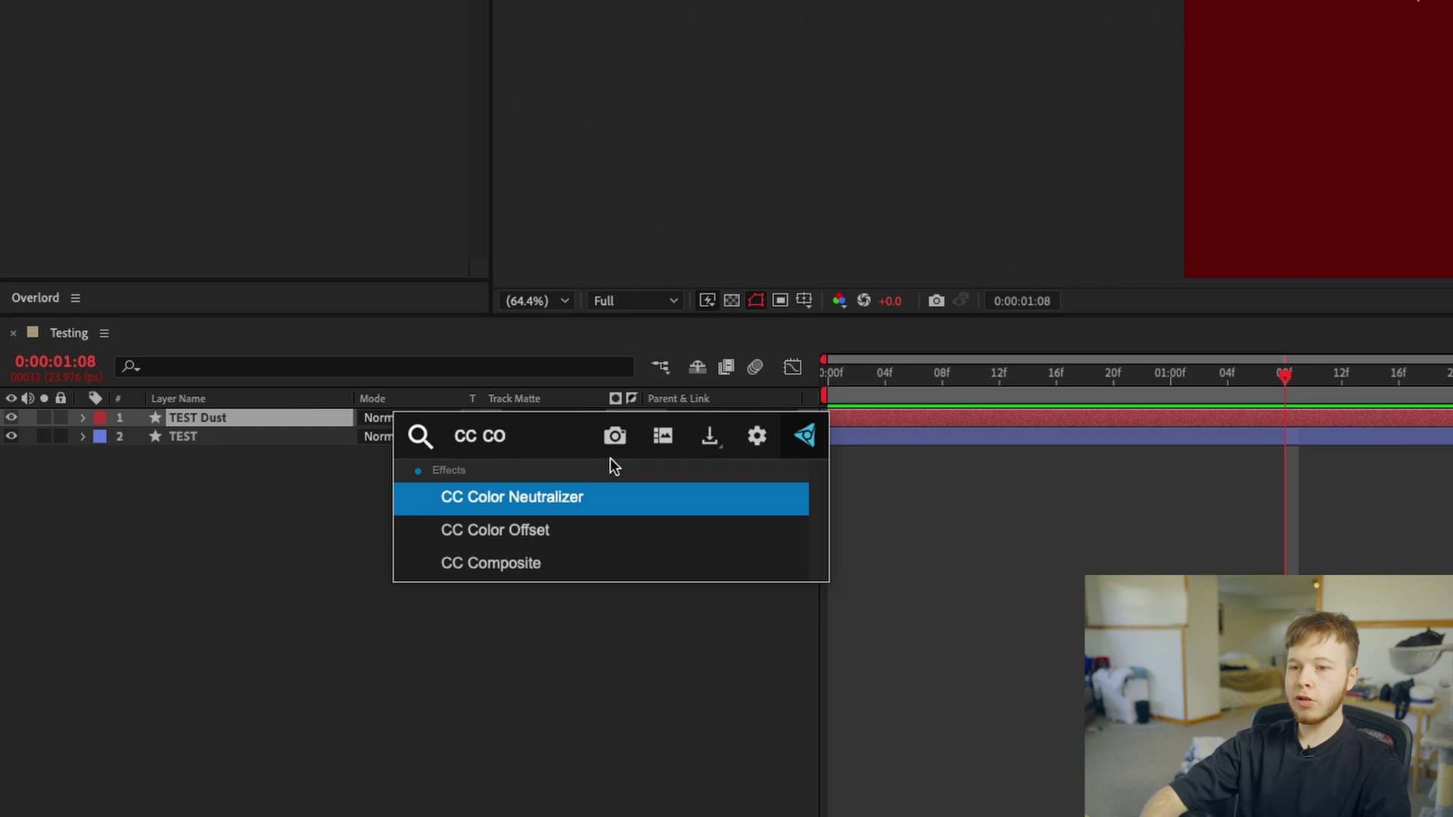
key(Return)
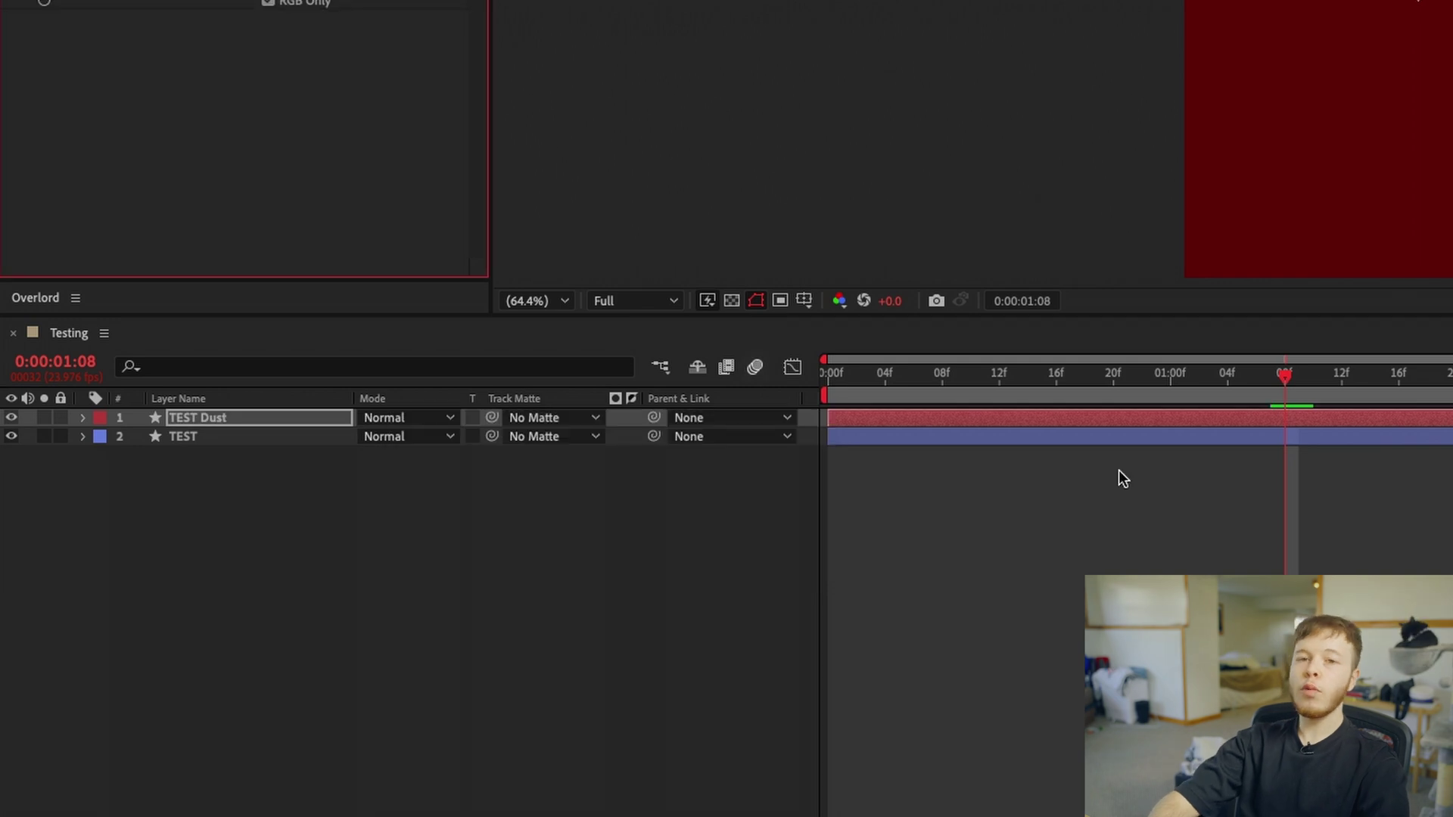
key(ctrl+space)
text(p)
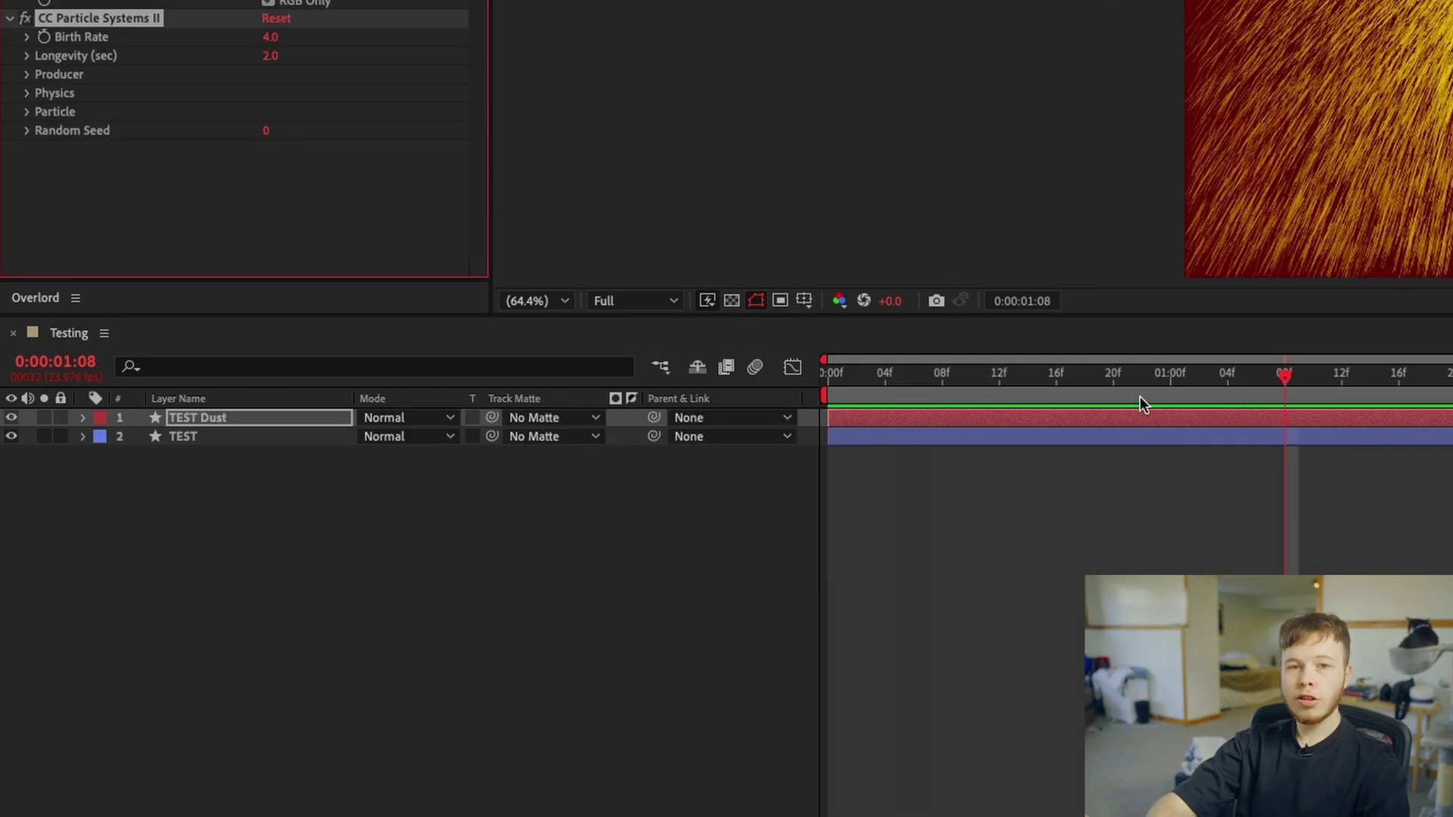
Apply Roughen Edges to the TEST Dust layer, keeping the effect turned off and its settings collapsed.
key(ctrl+space)
text(f)
key(BackSpace)
text(r)
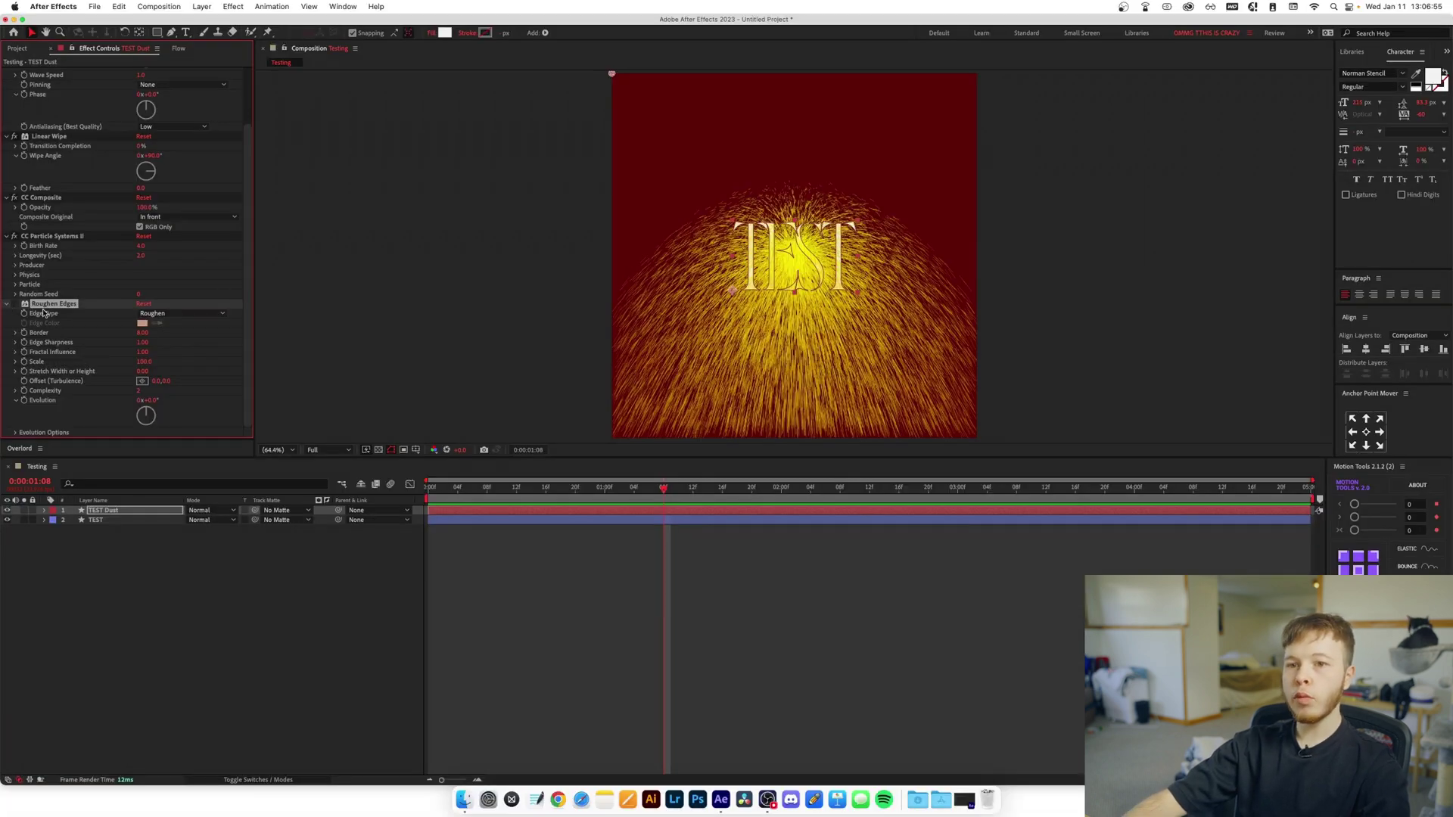
click(6, 304)
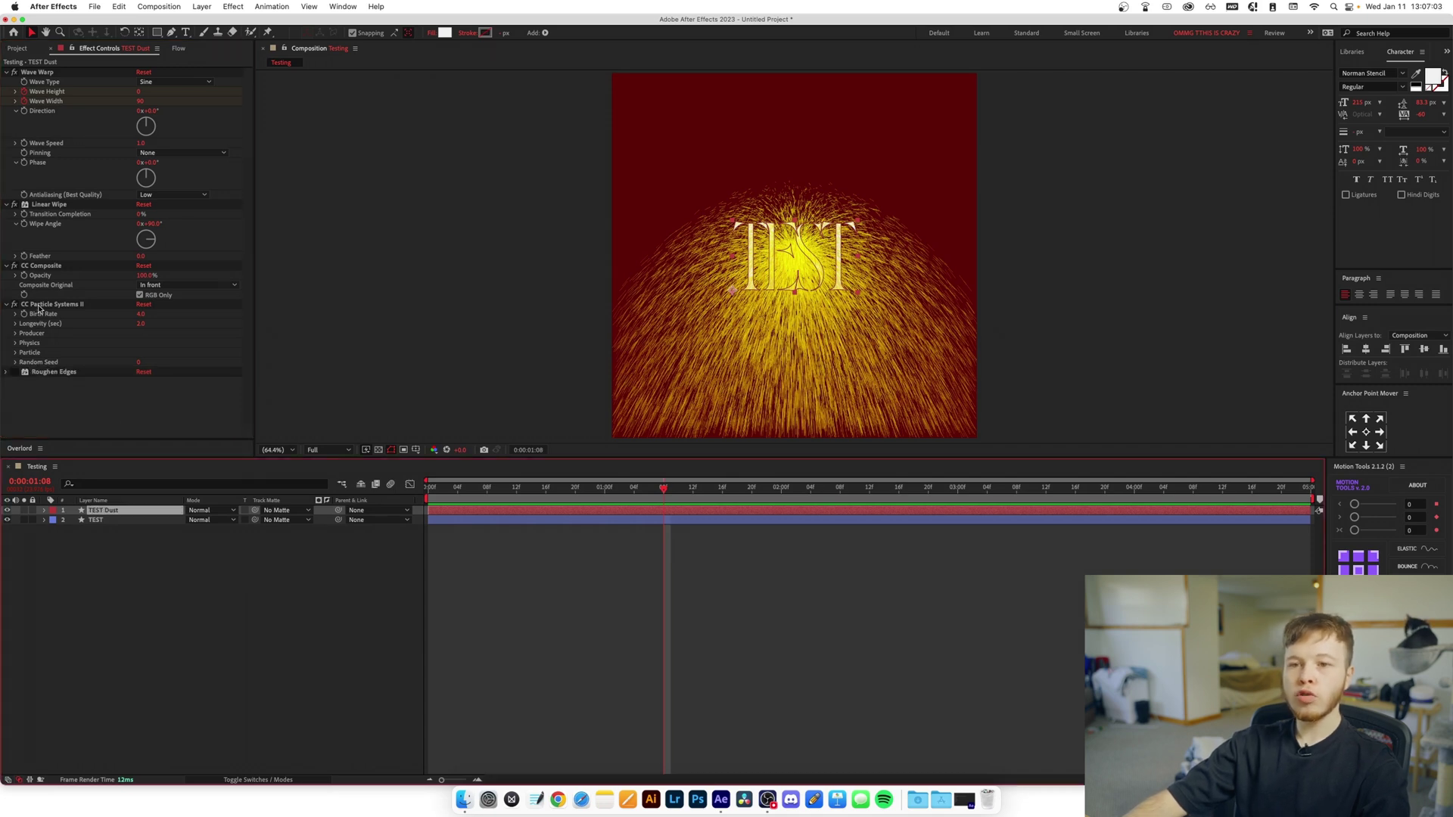
Set the Birth Rate of CC Particle Systems II to 60.
click(39, 305)
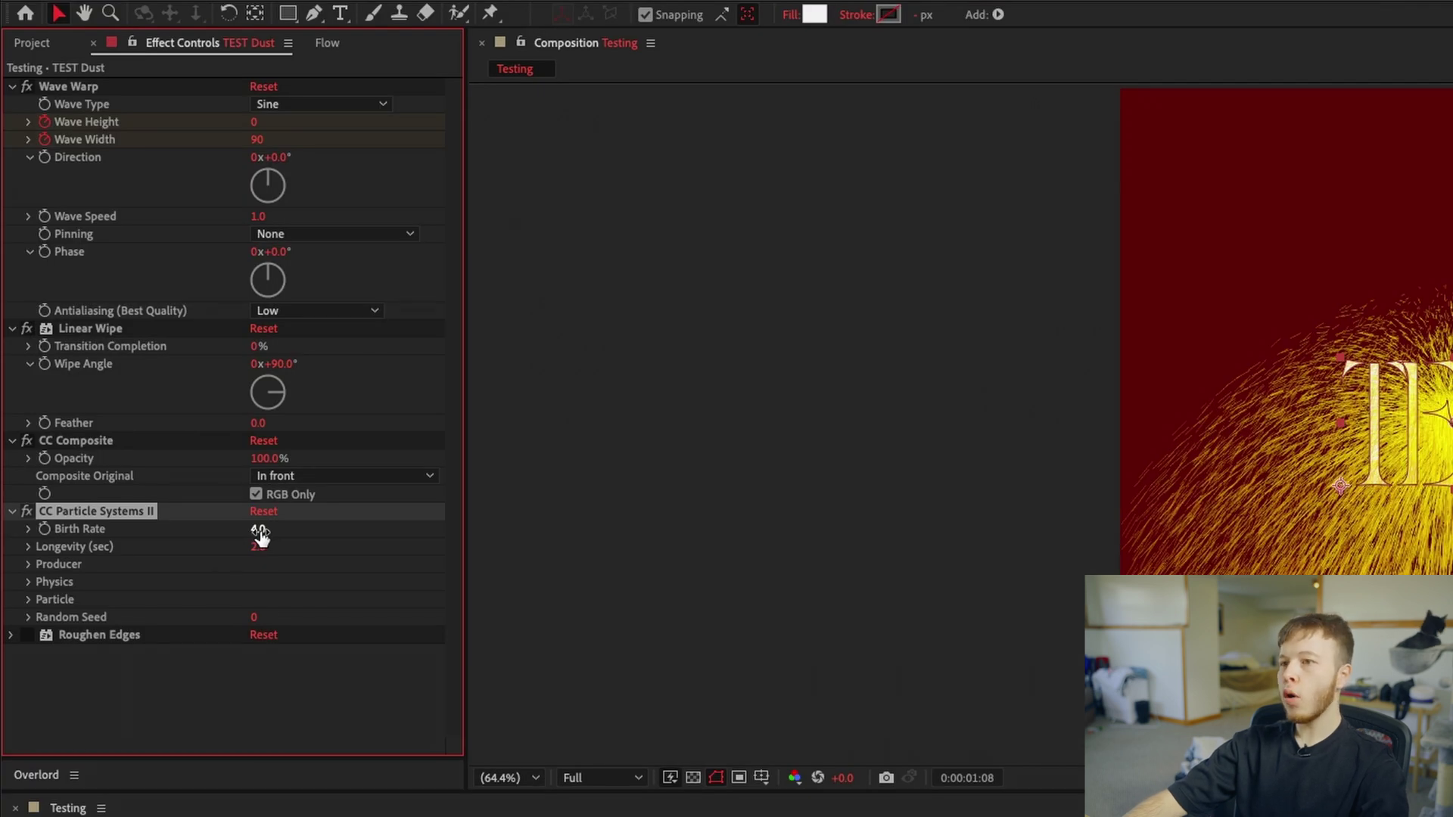
click(259, 530)
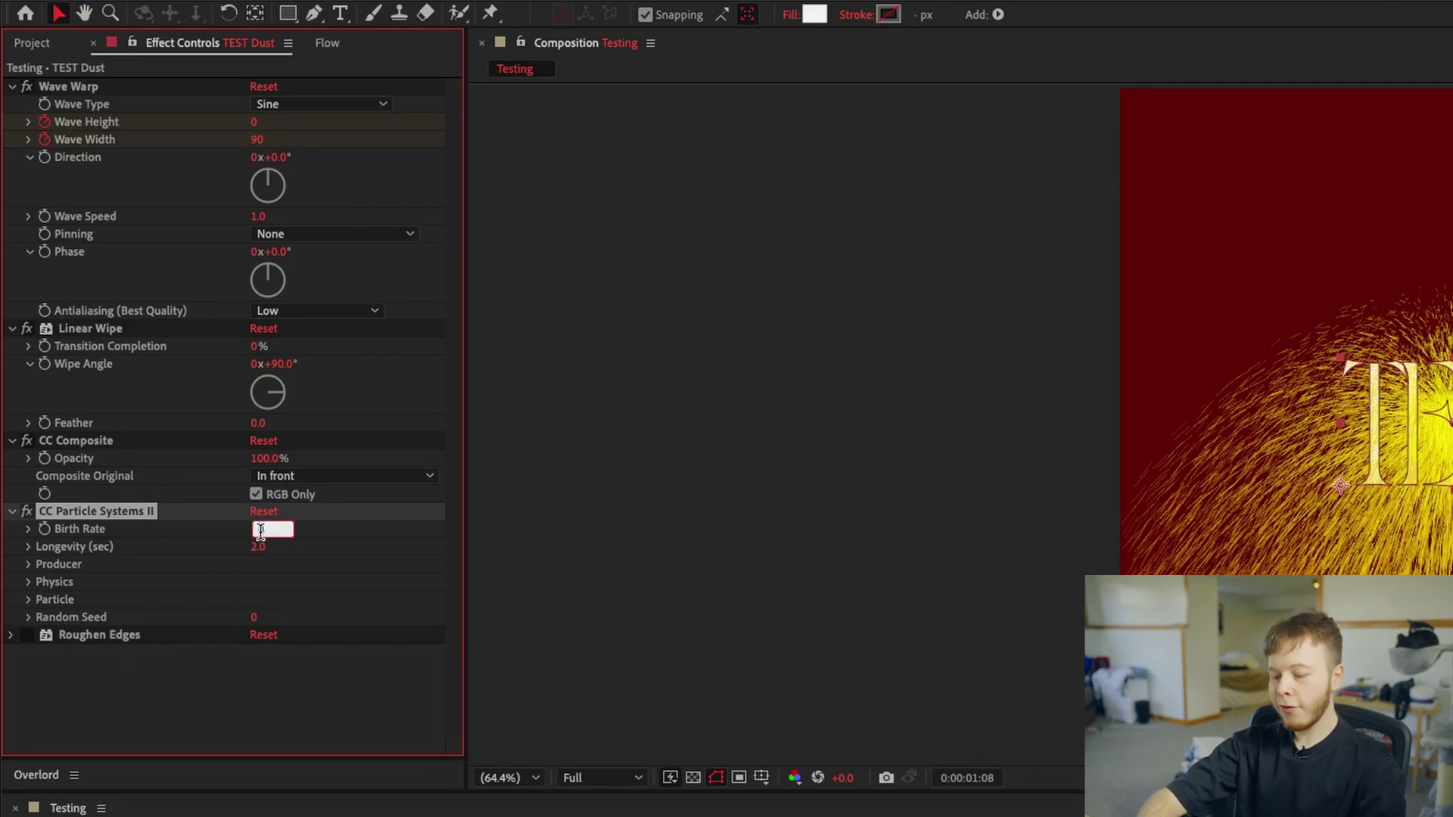
key(Return)
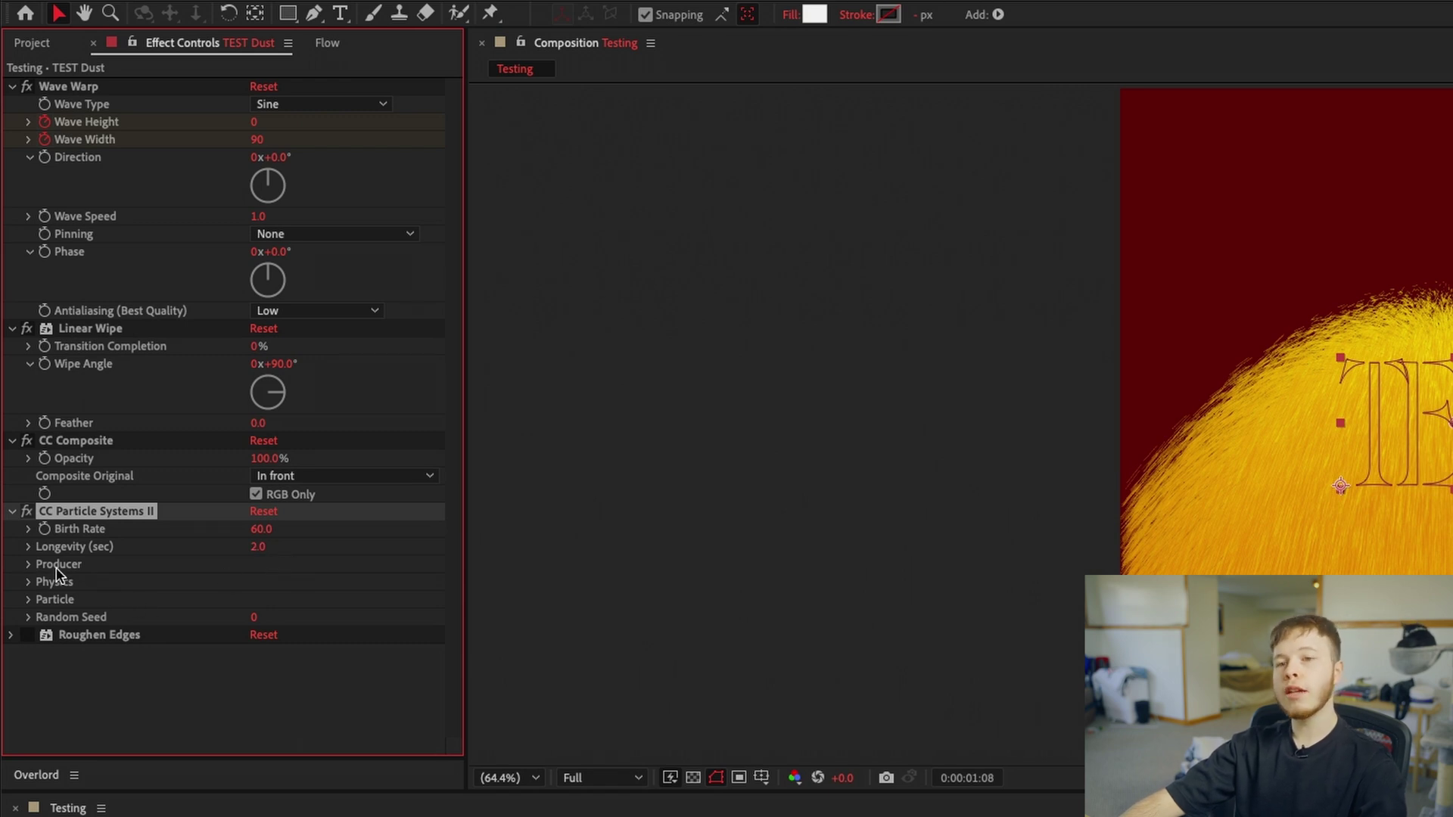
Animate the particle Producer's X Position from 0 at 0:00:01:08 to 1000 at 0:00:02:00.
click(26, 565)
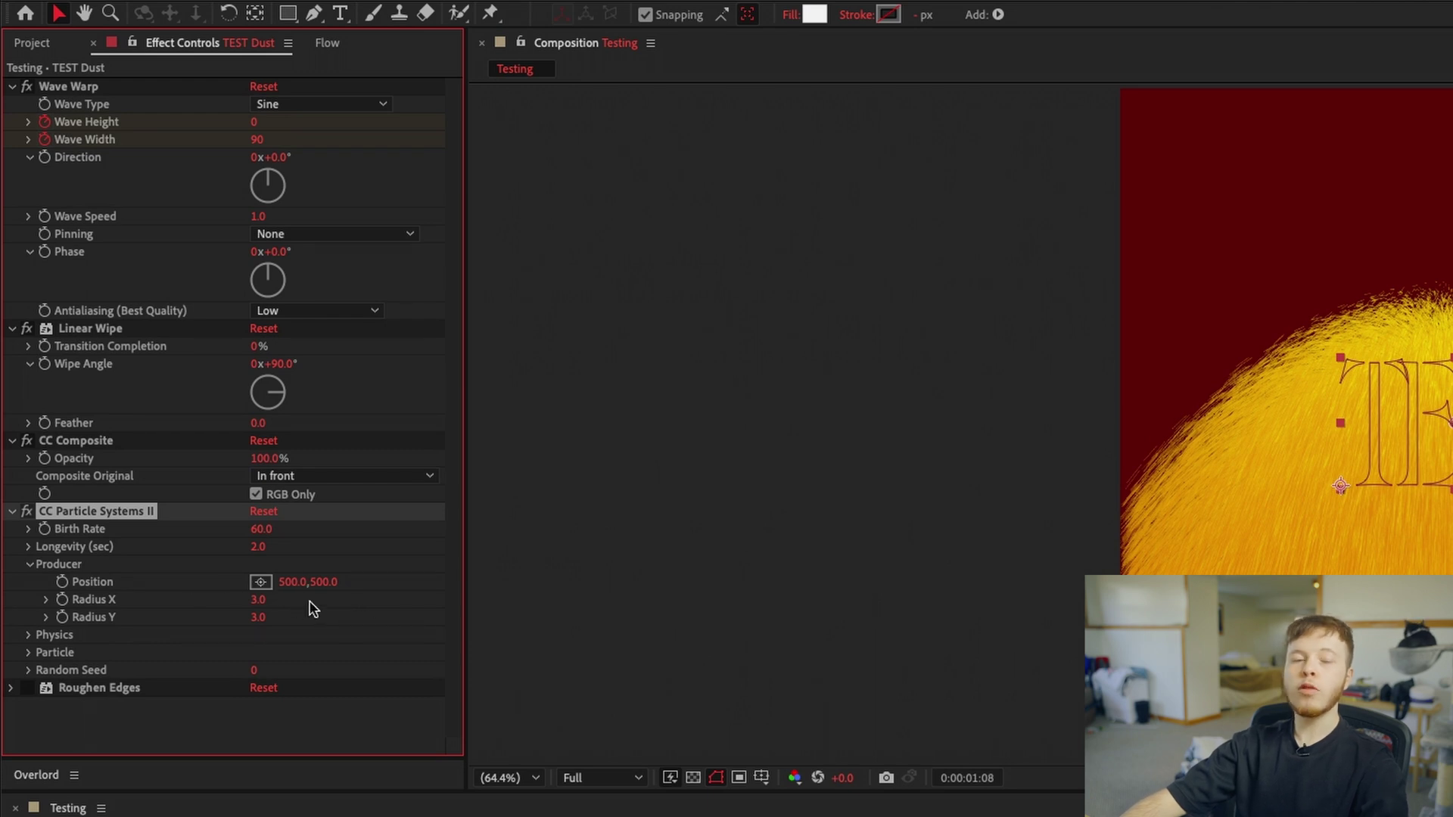
click(297, 582)
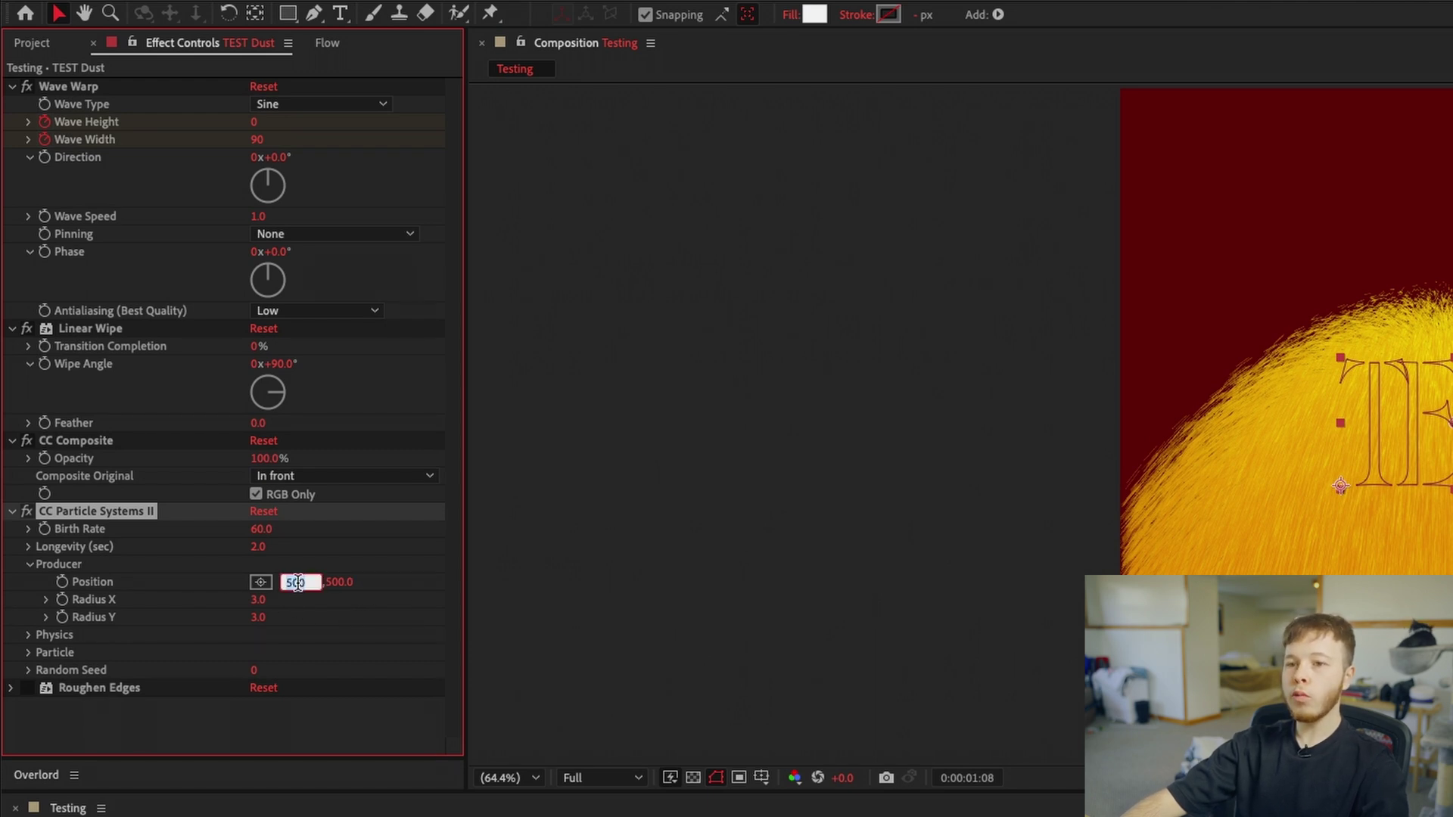
text(0)
key(Return)
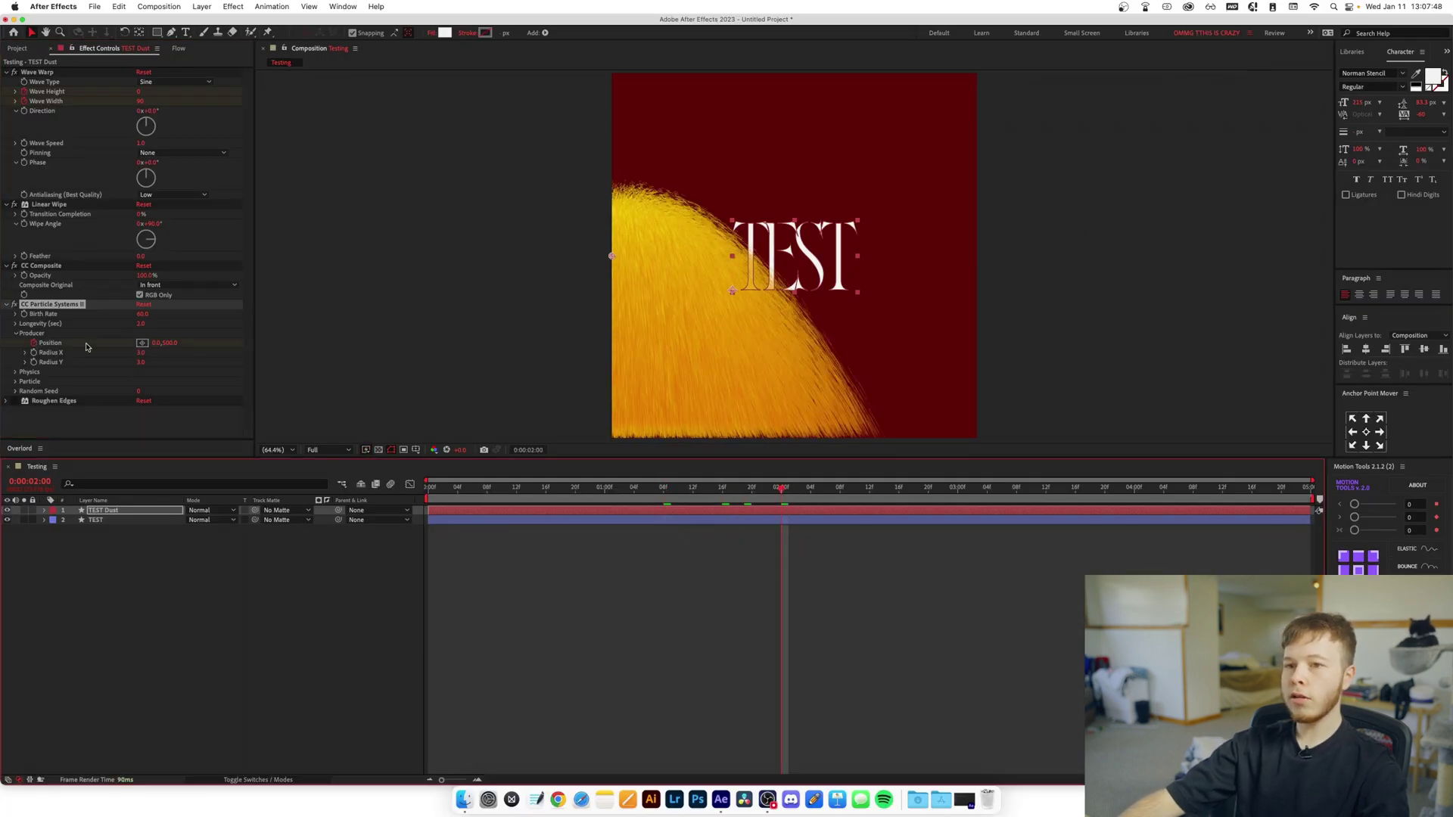
click(155, 345)
text(100)
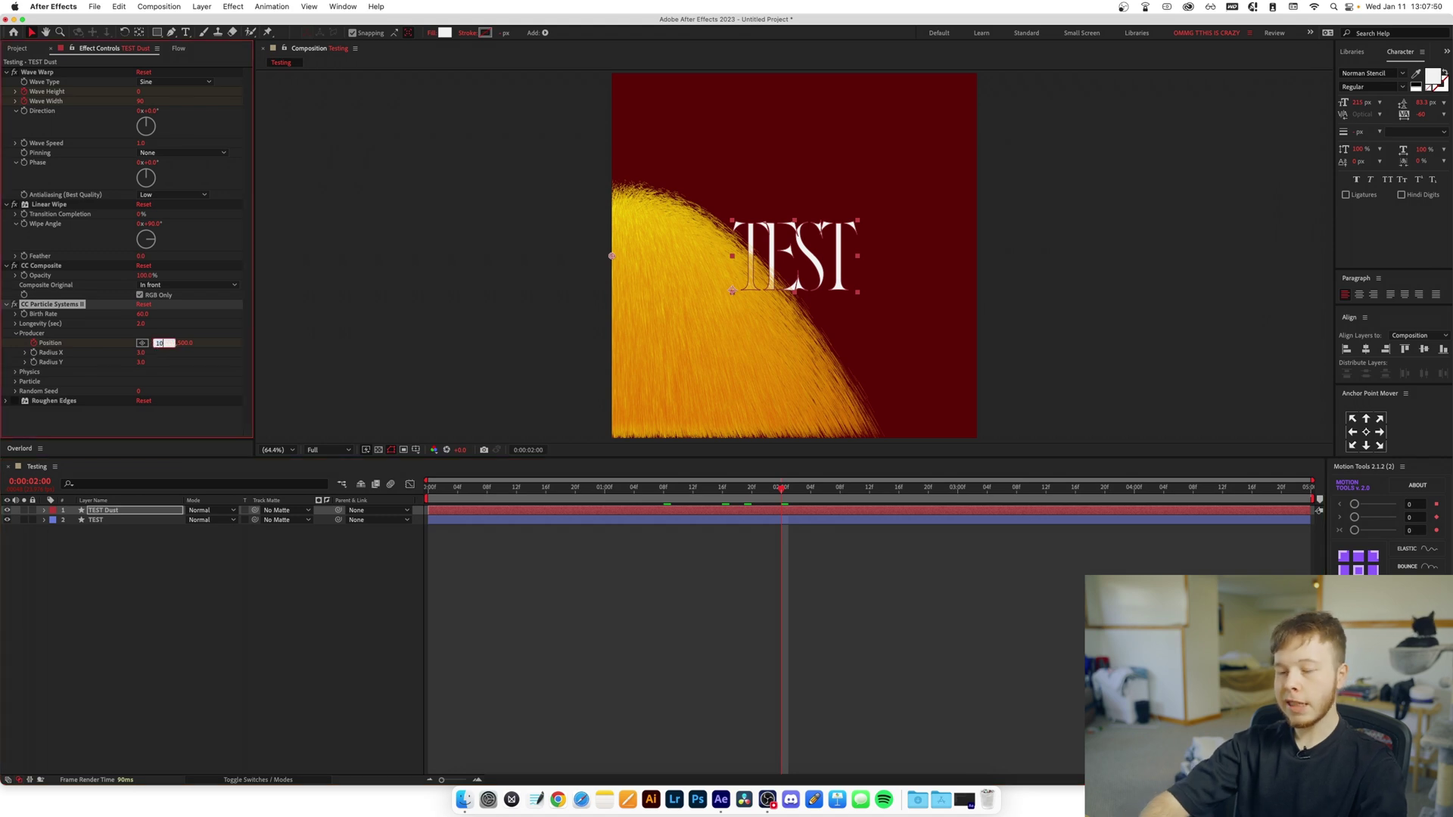
text(0)
key(Return)
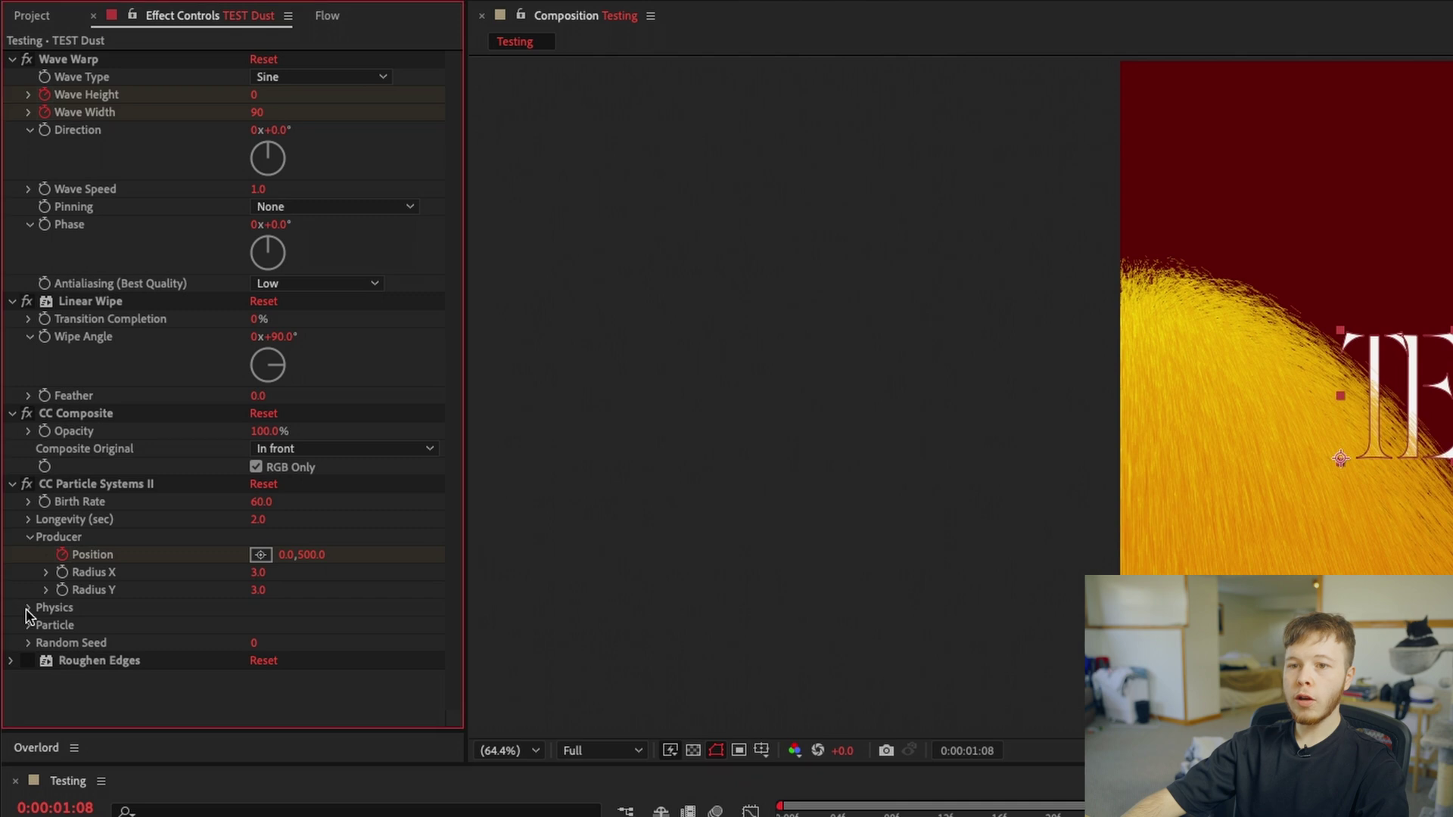
In the particle Physics settings, set Animation to Direction and Gravity to -0.3, and scrub to check the motion.
click(15, 371)
scroll(15, 372, down, 3)
click(337, 560)
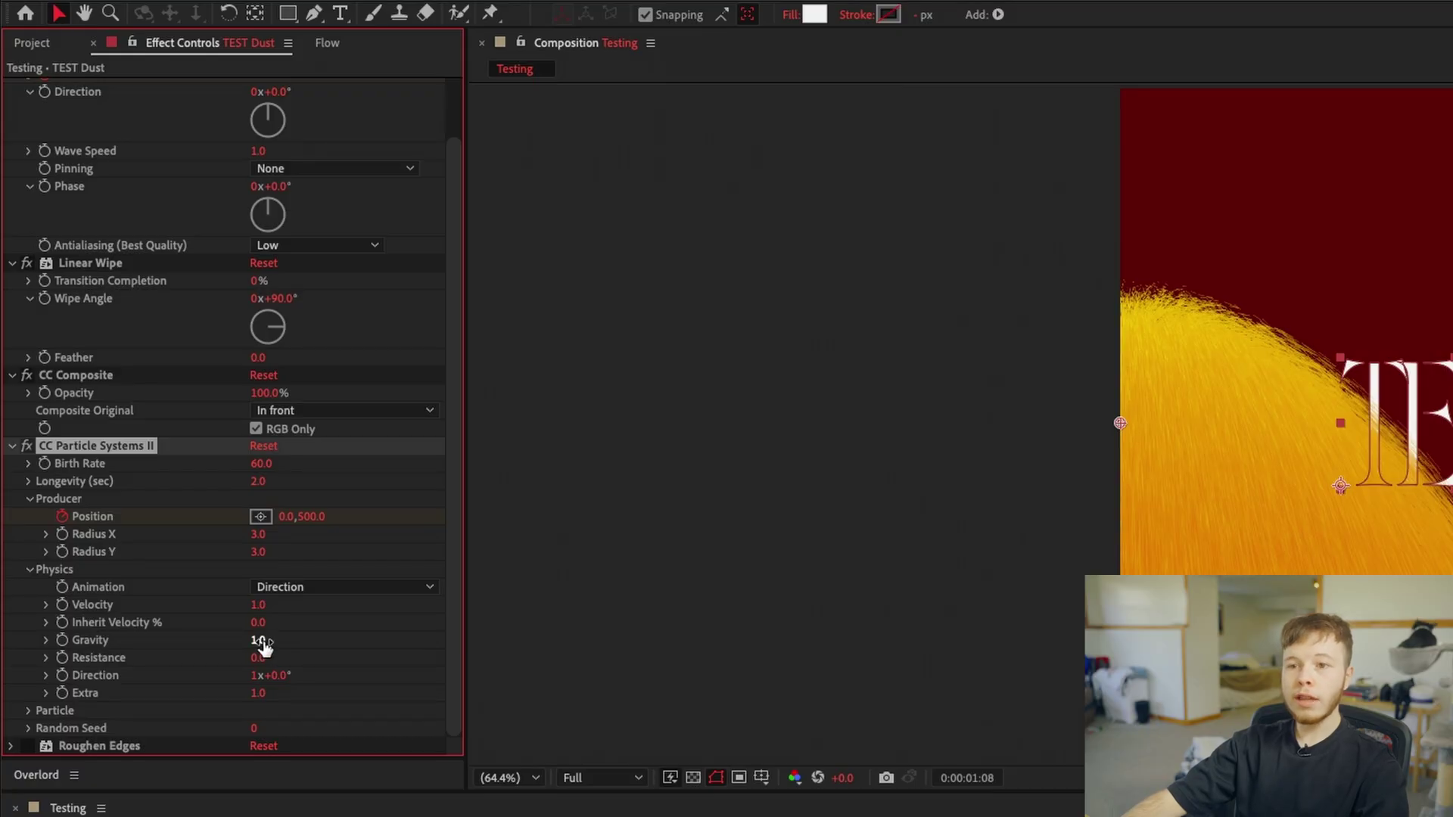
click(262, 641)
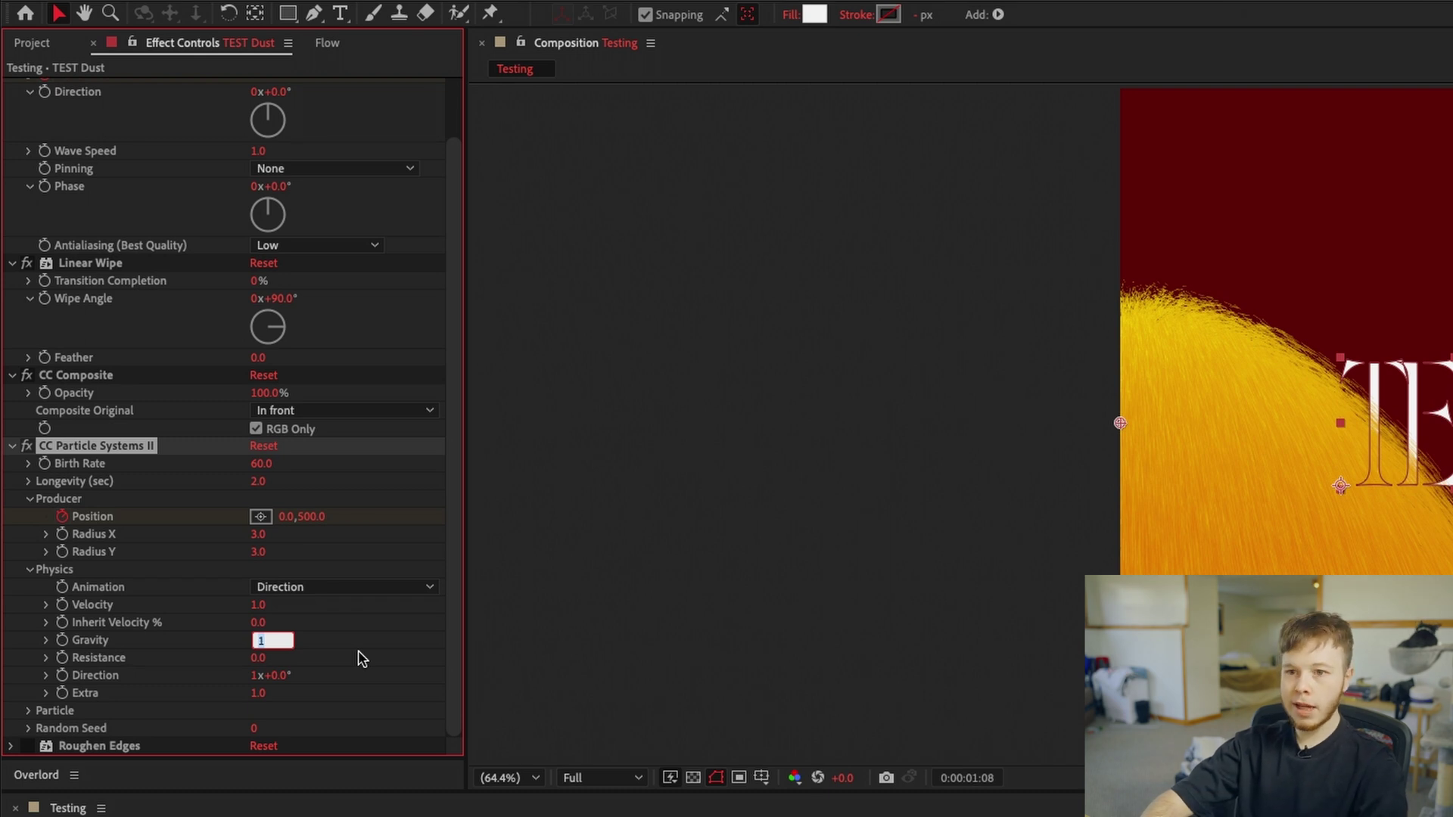
text(-)
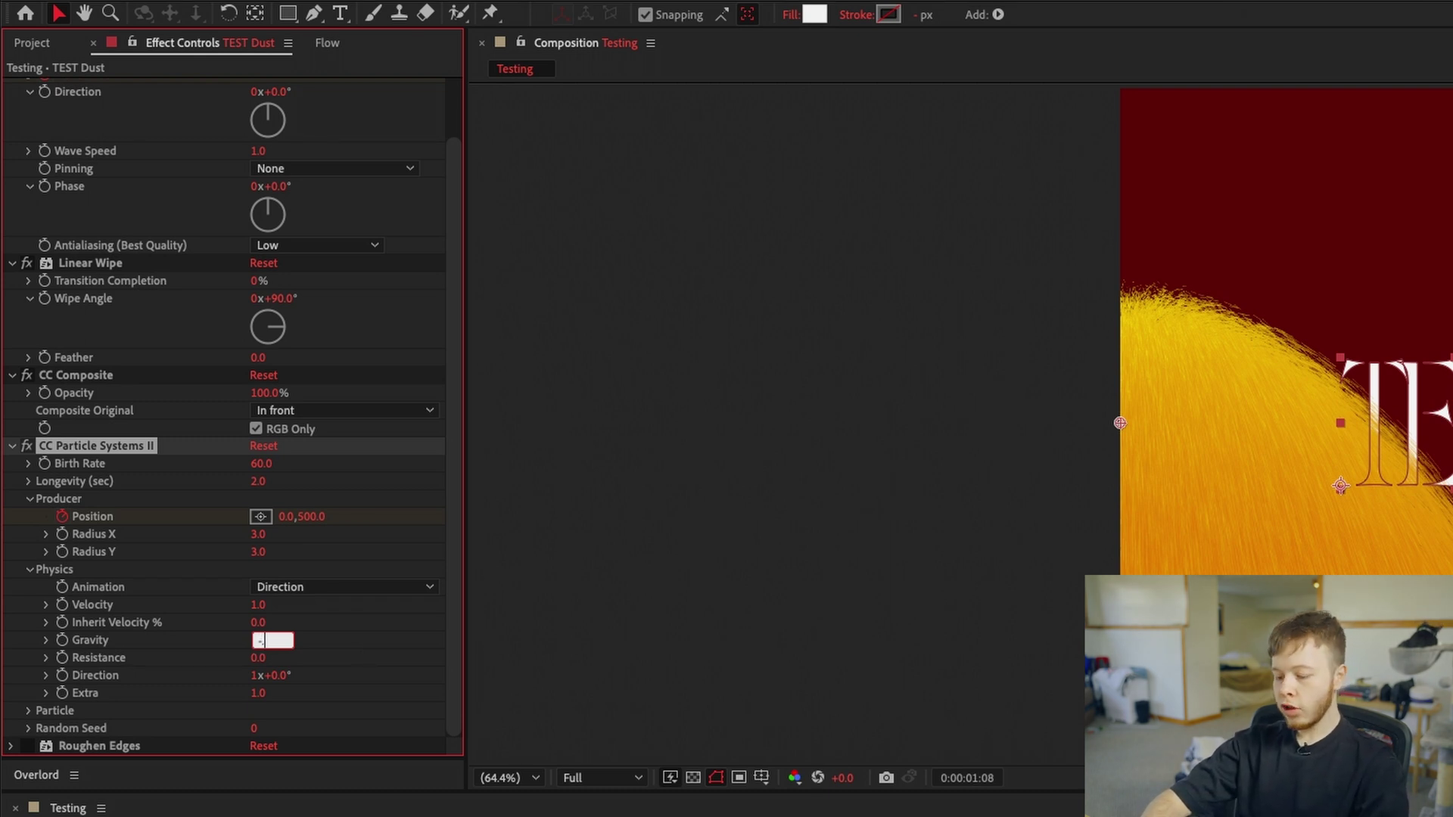
text(0.3)
key(Return)
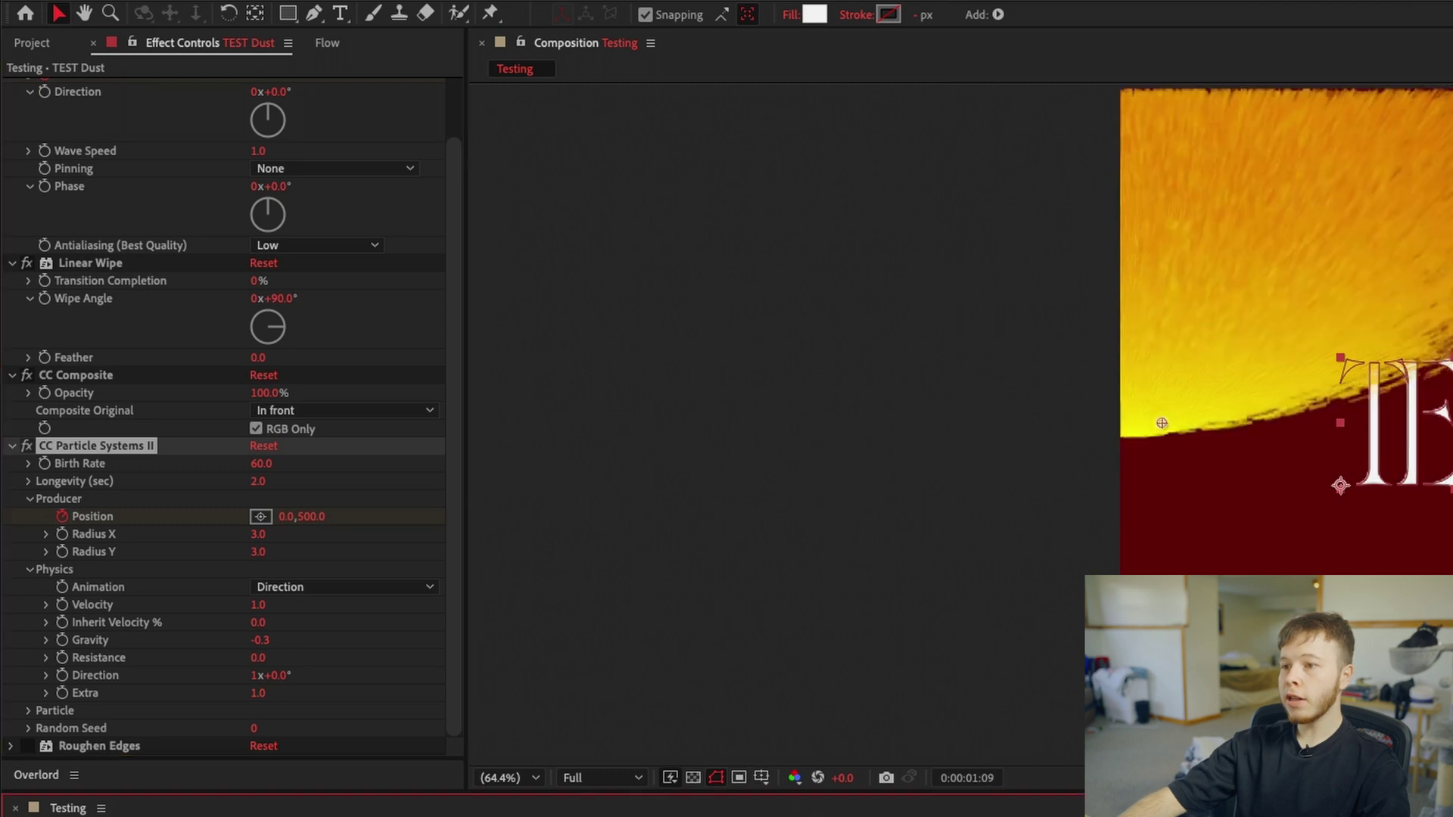
mouse_move(672, 490)
mouse_down()
mouse_move(812, 495)
mouse_move(681, 497)
mouse_move(696, 497)
mouse_up()
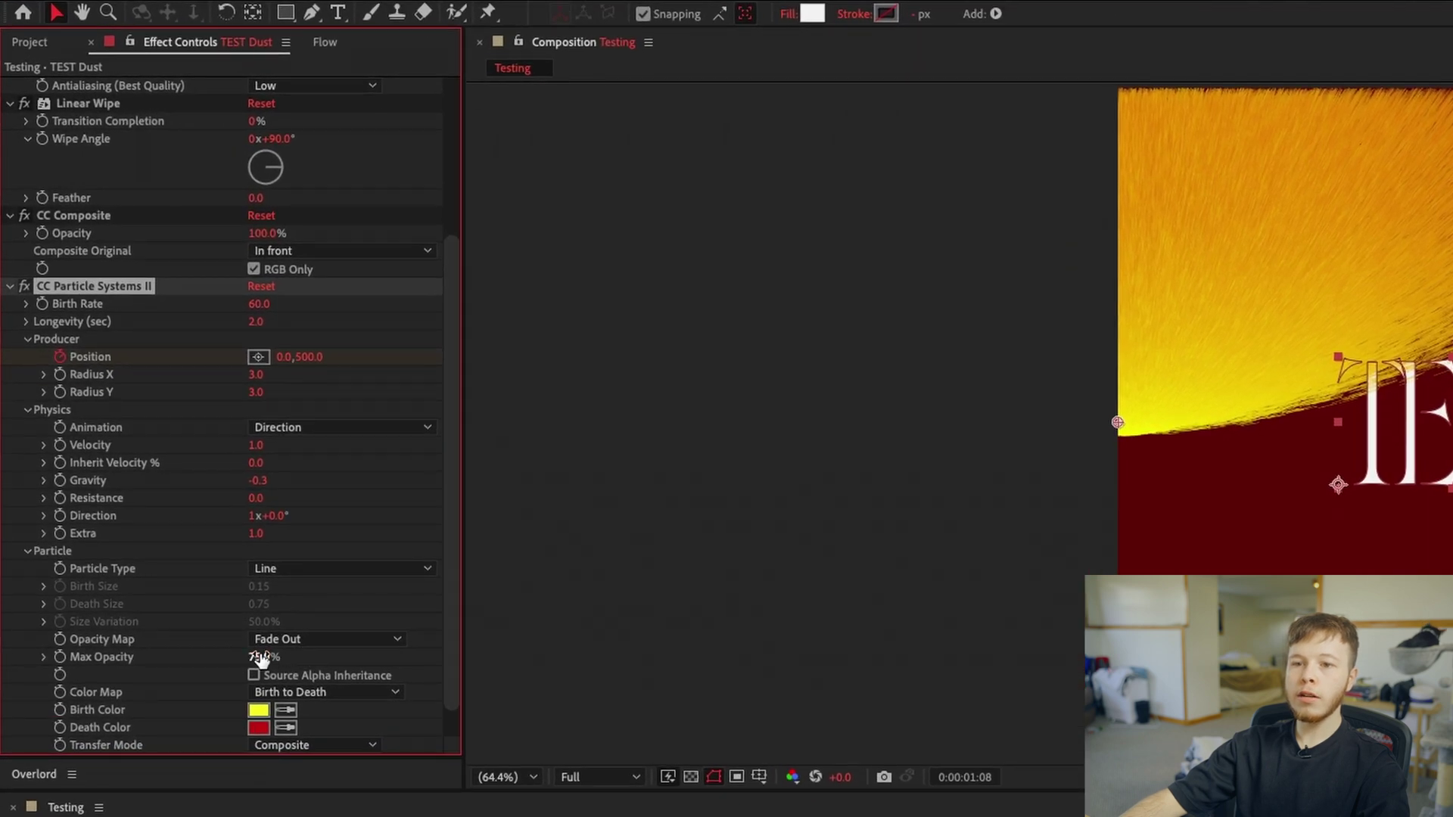
Set the particles' Max Opacity to 100%, enable Source Alpha Inheritance, and scrub past 0:00:01:08 to check the result.
drag(260, 658, 529, 638)
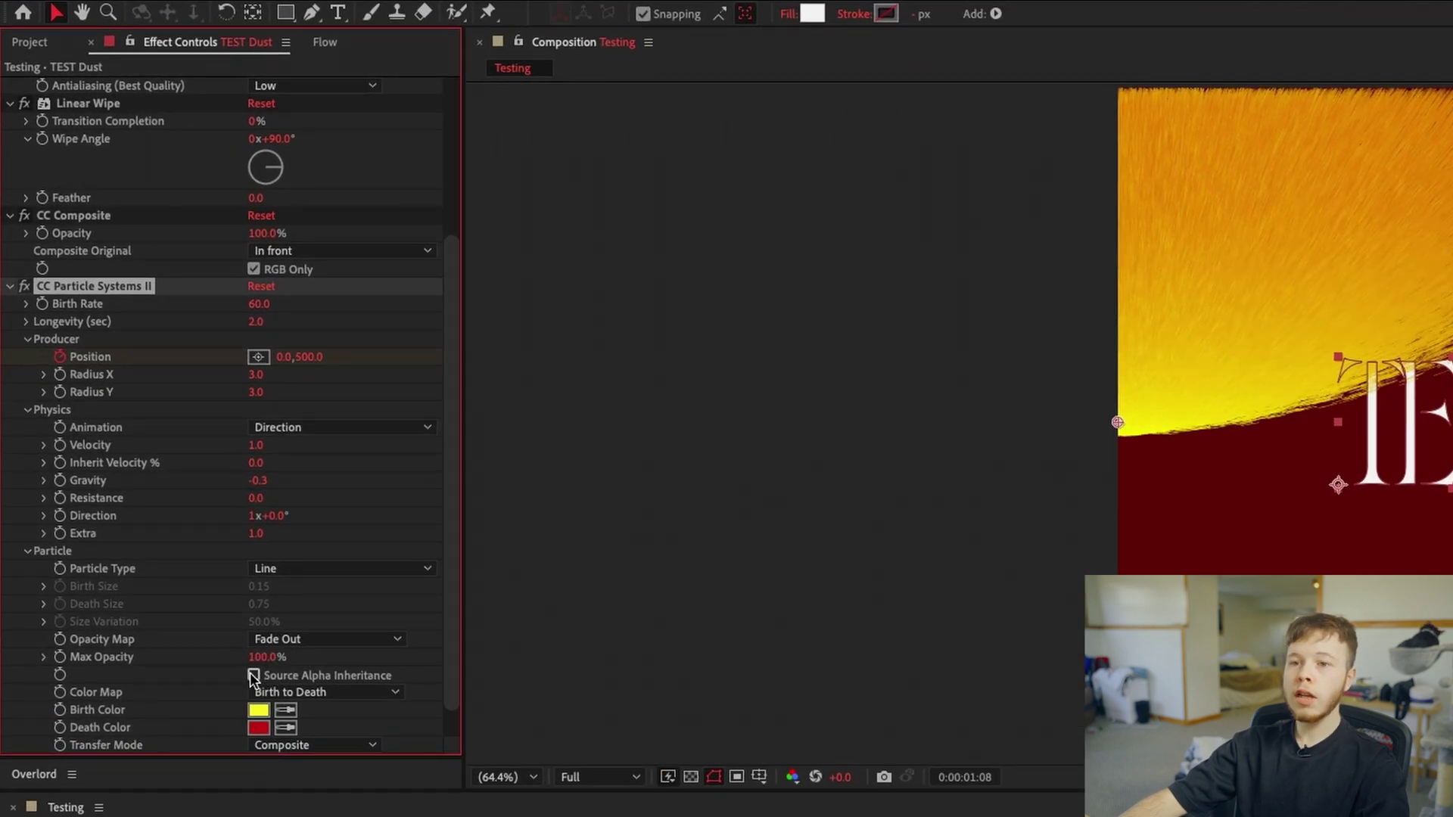
click(254, 675)
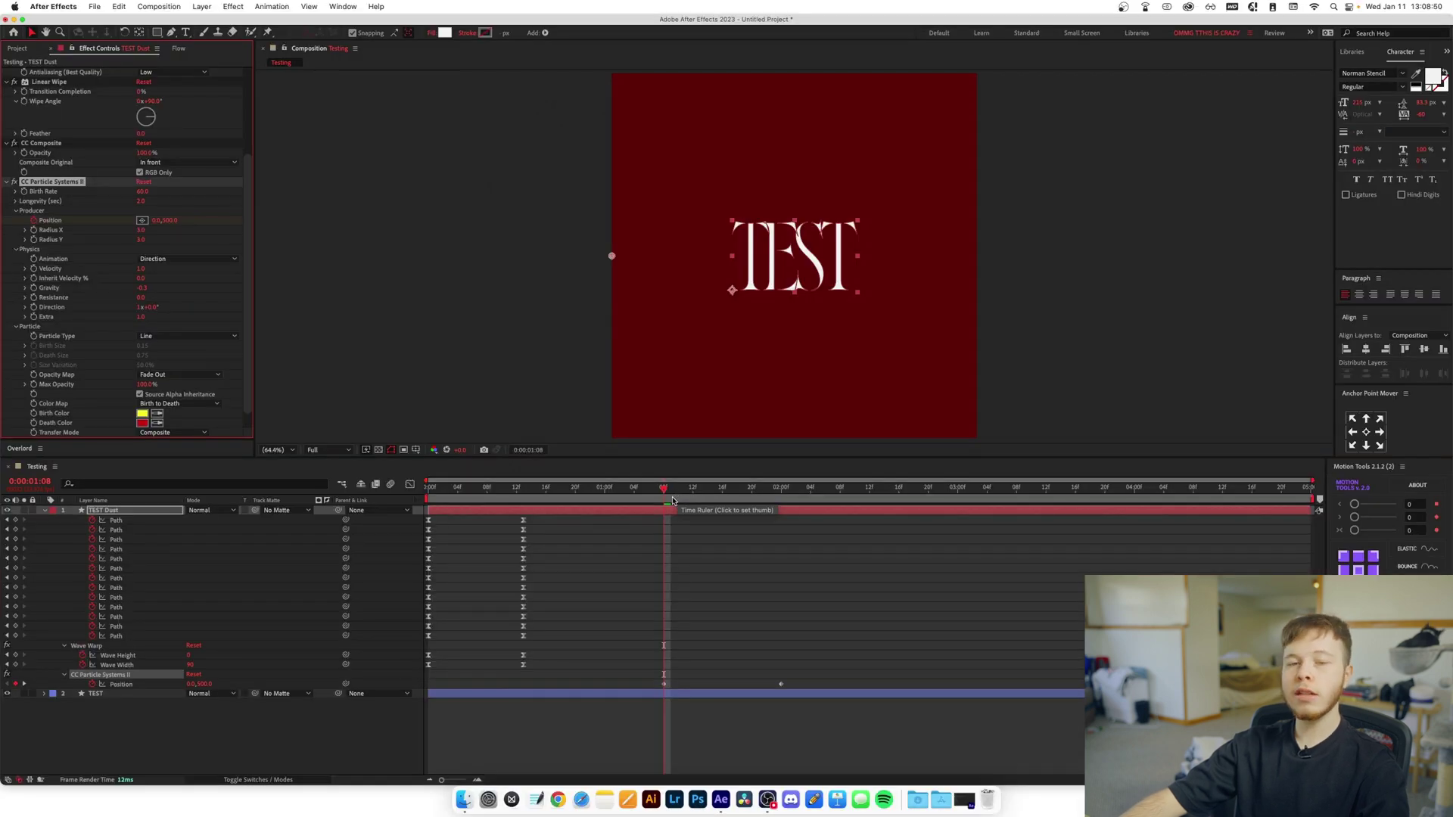
drag(673, 501, 730, 501)
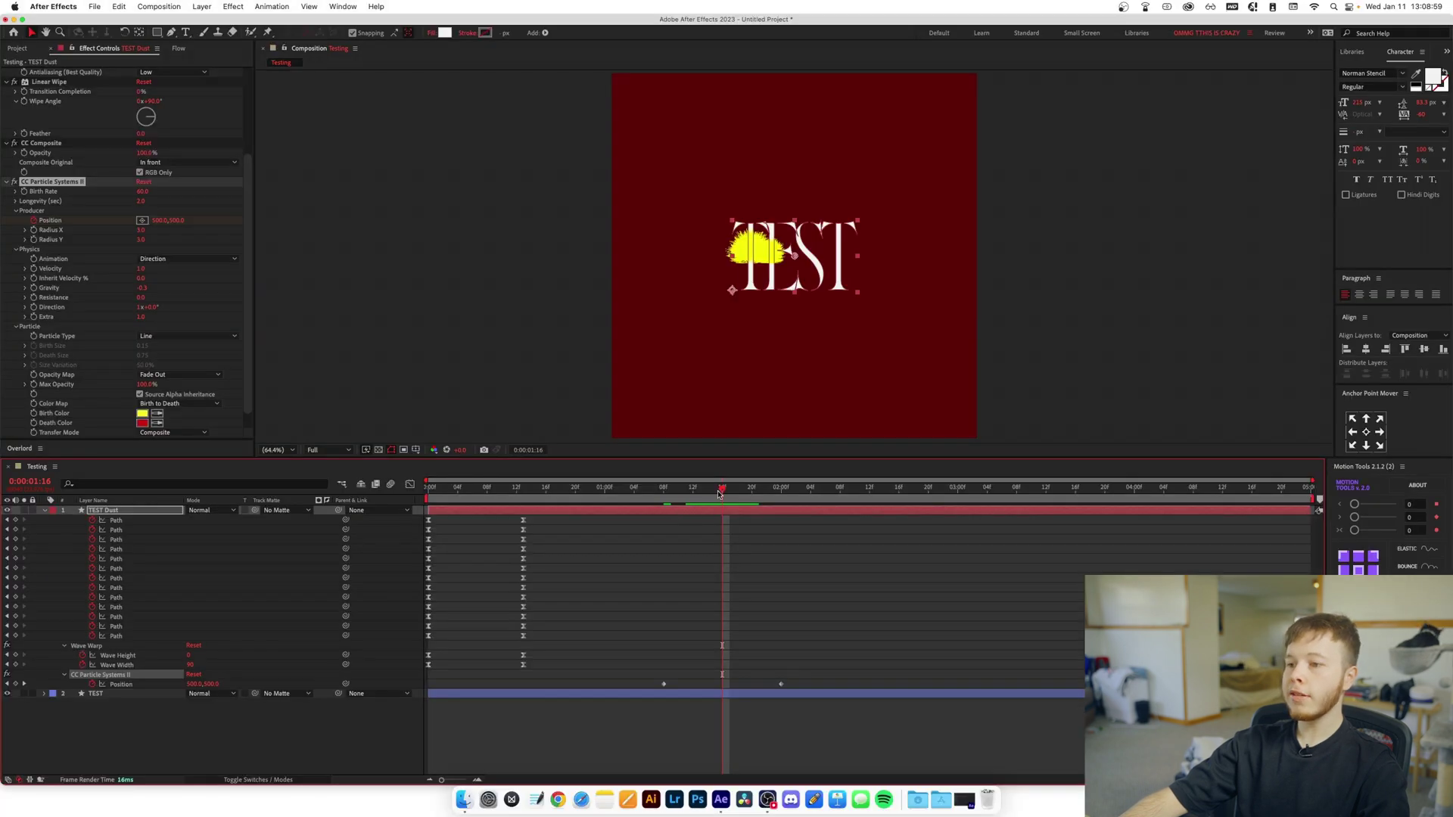
Set both the Birth Color and the Death Color of the dust particles to white.
drag(718, 495, 796, 499)
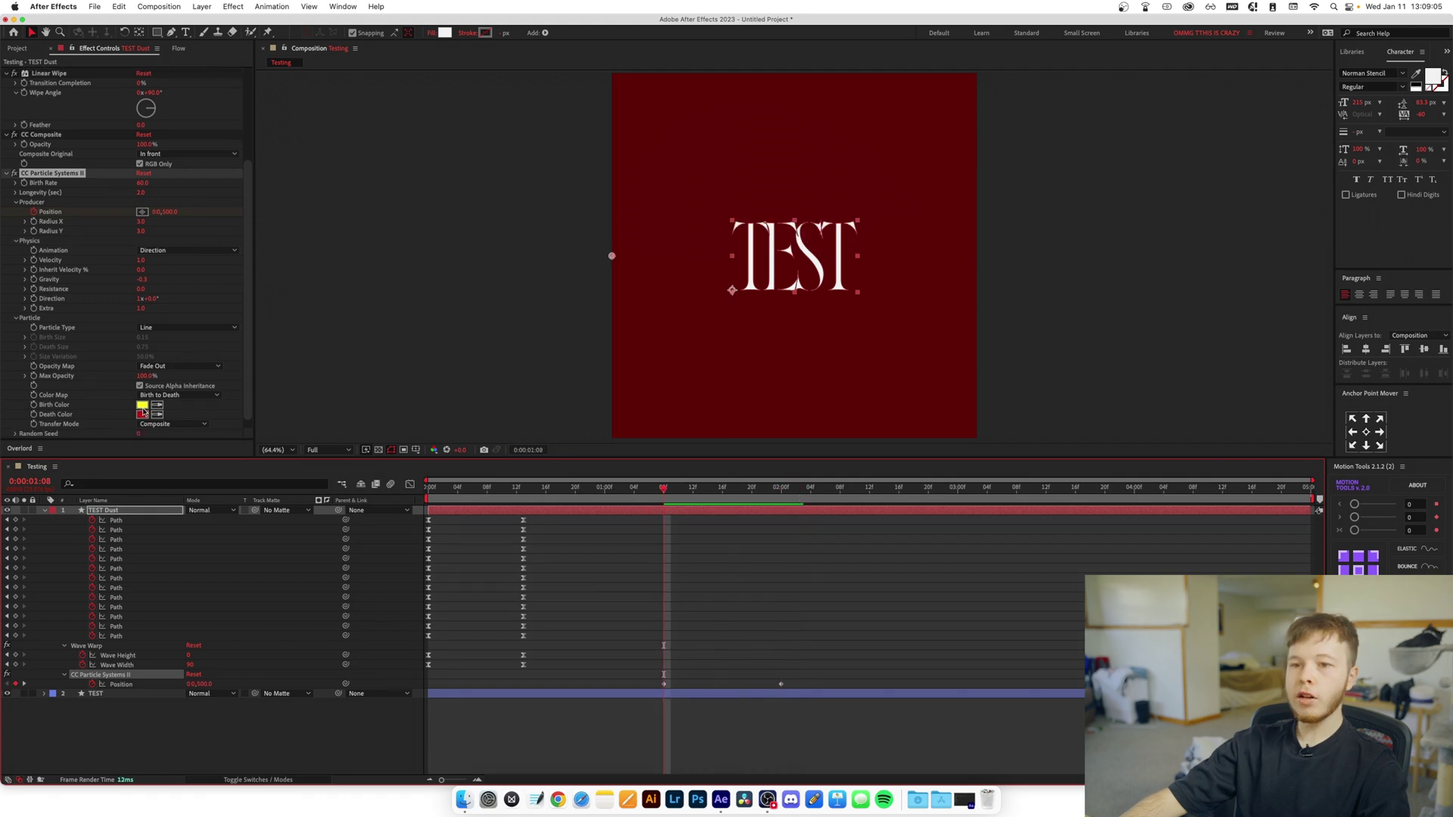
click(142, 406)
drag(429, 404, 315, 285)
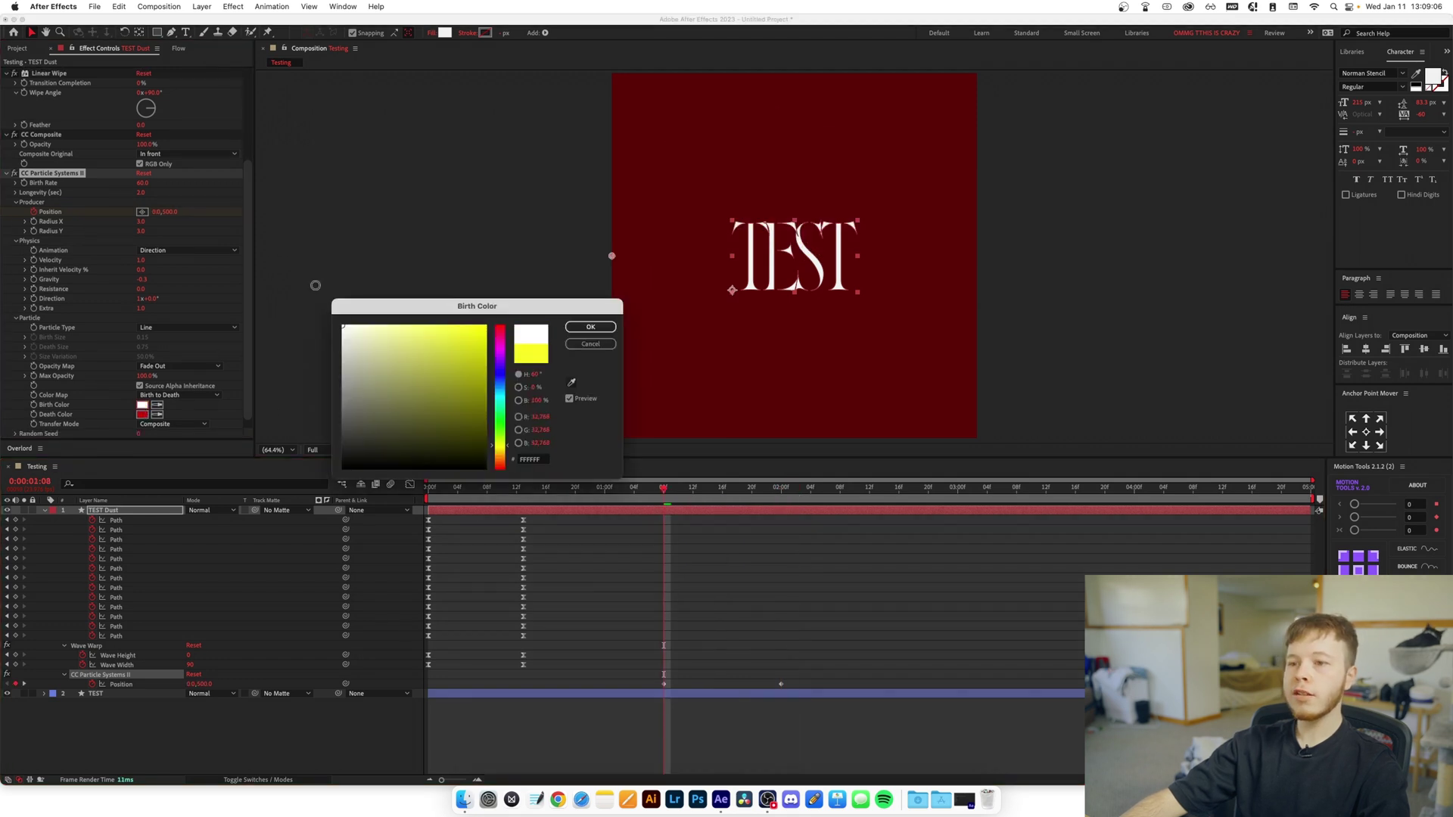
key(Return)
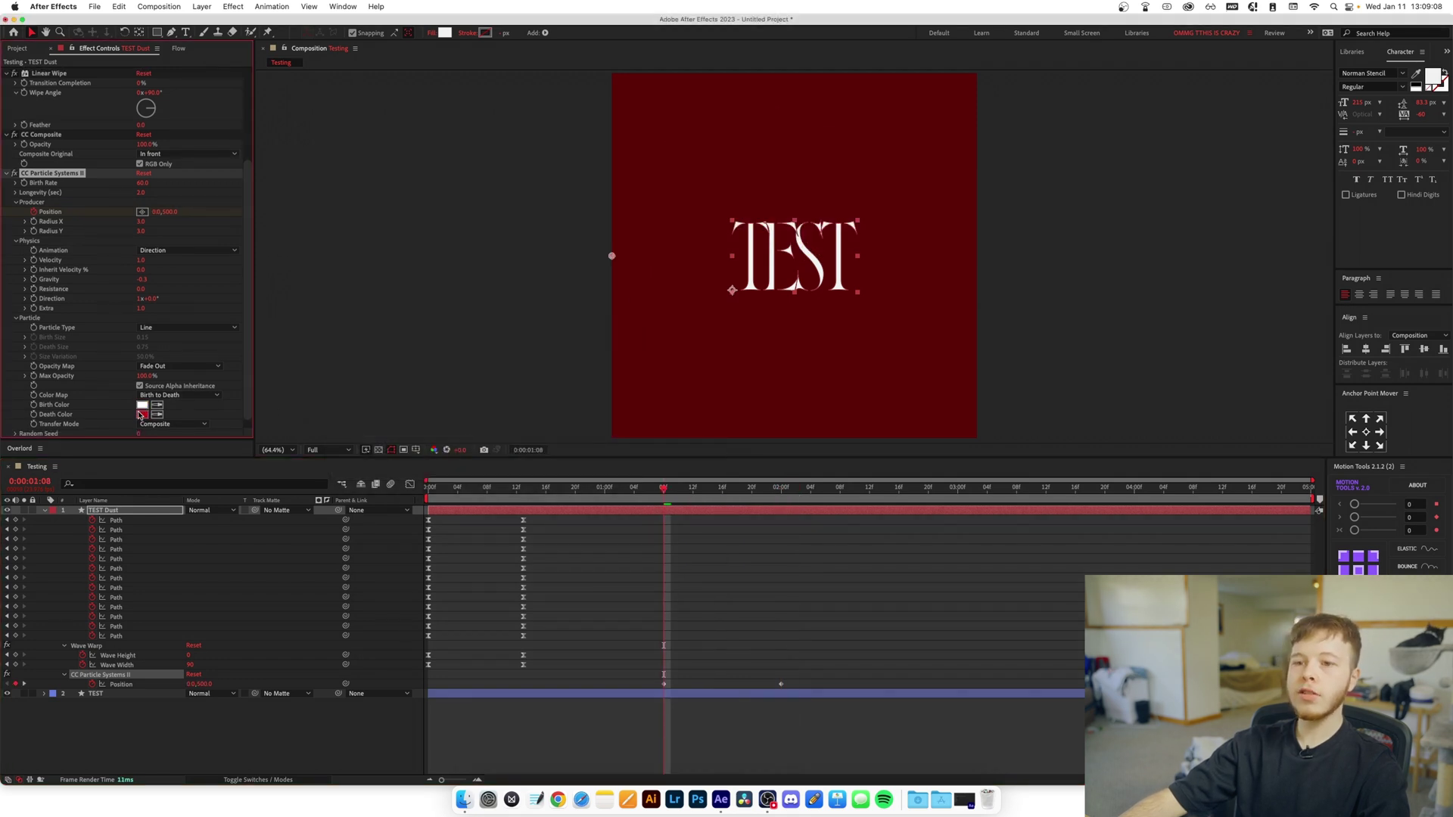
click(141, 414)
drag(378, 378, 296, 294)
click(591, 328)
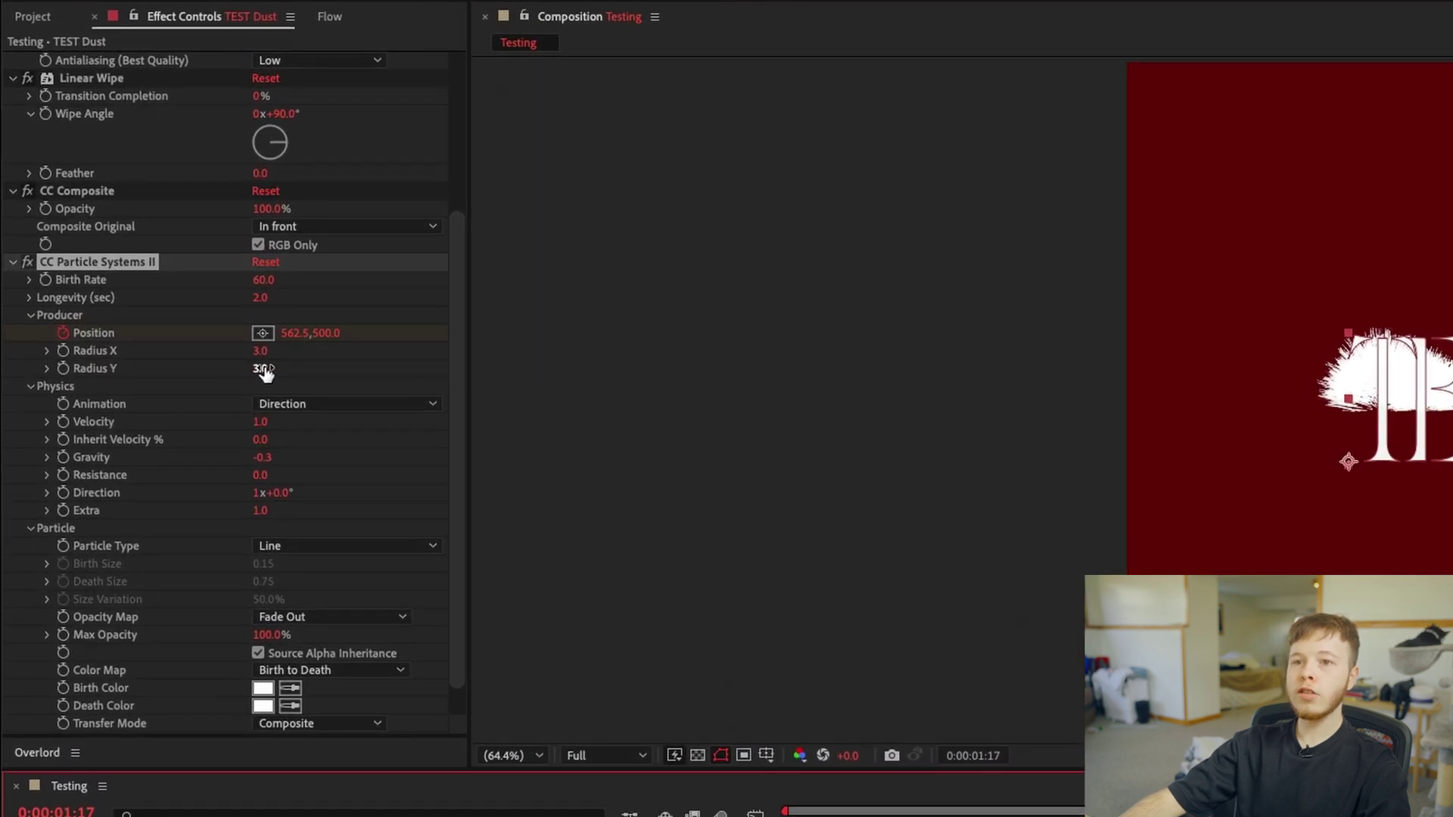
Set the particle Producer's Radius Y to 14 and Radius X to 1, and preview the dust.
drag(264, 370, 272, 365)
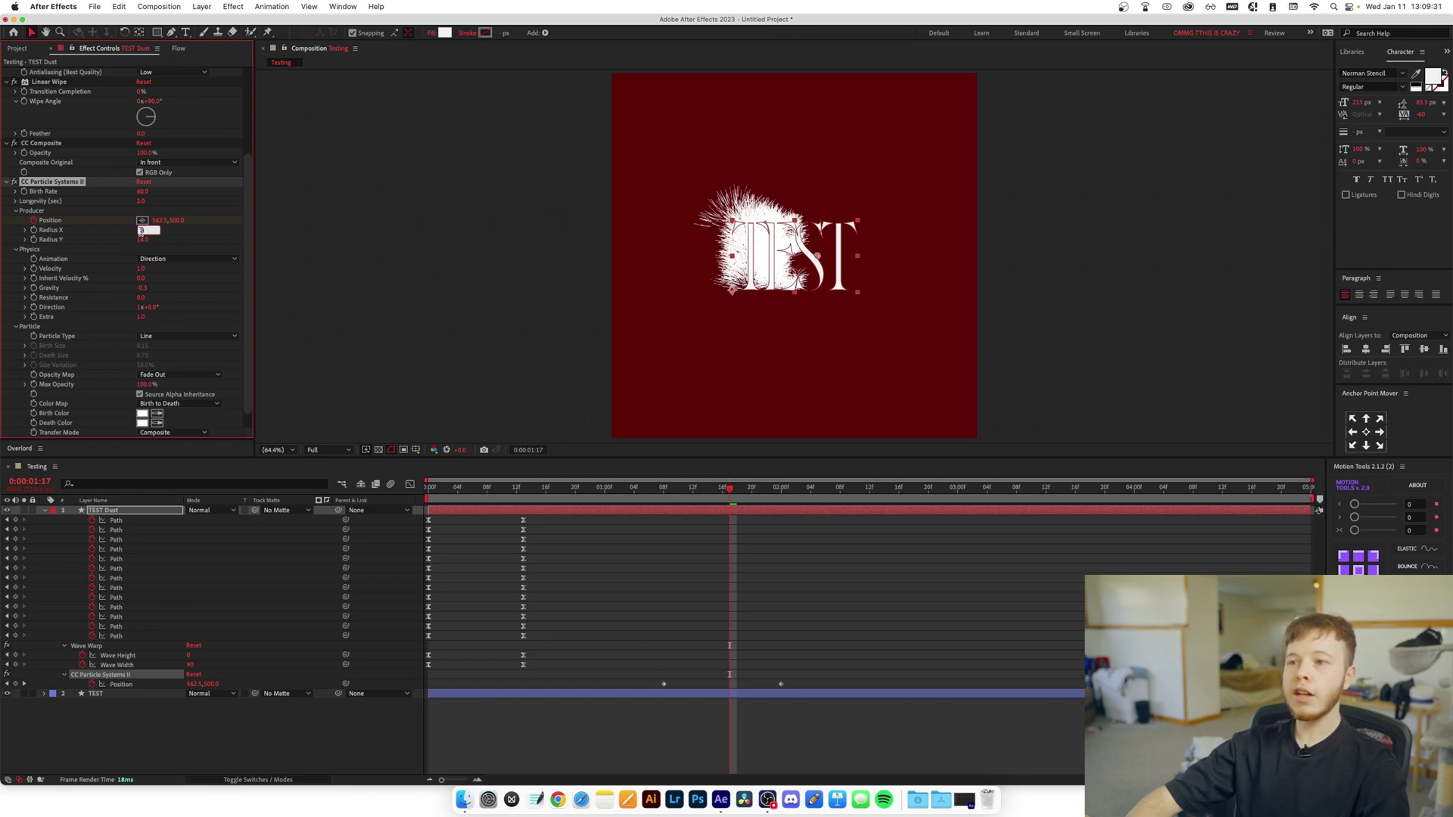
key(Return)
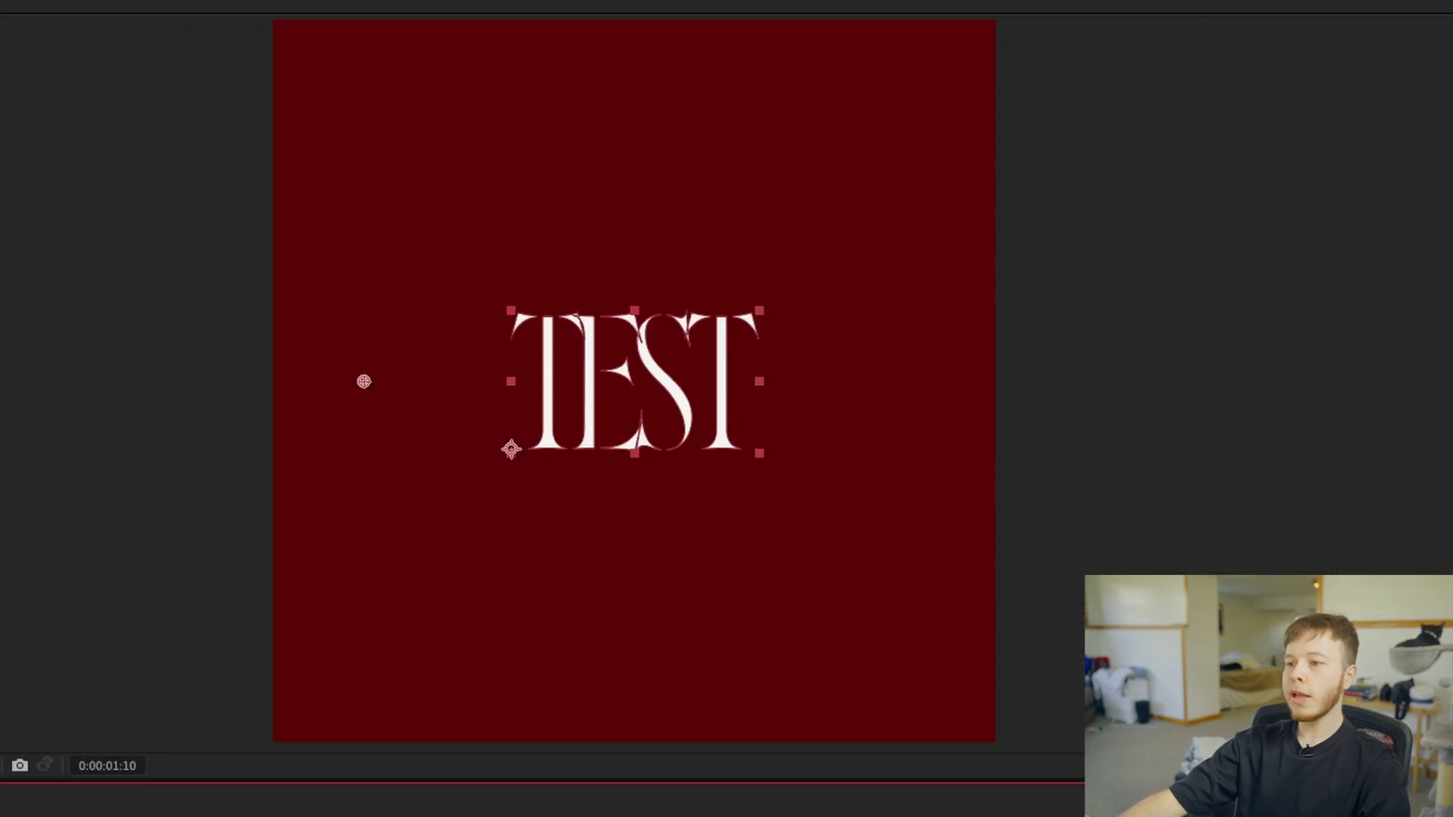
key(space)
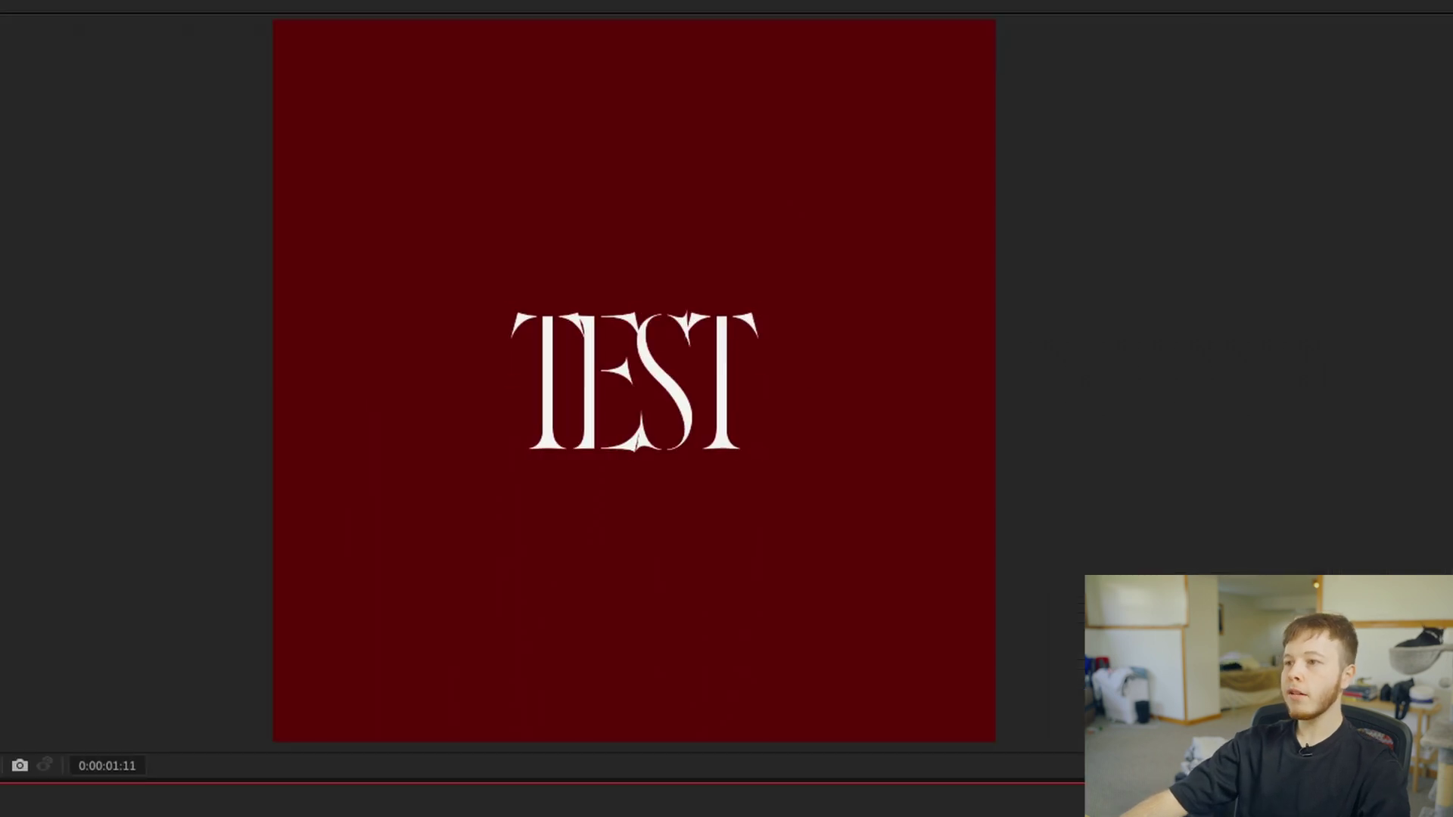
key(space)
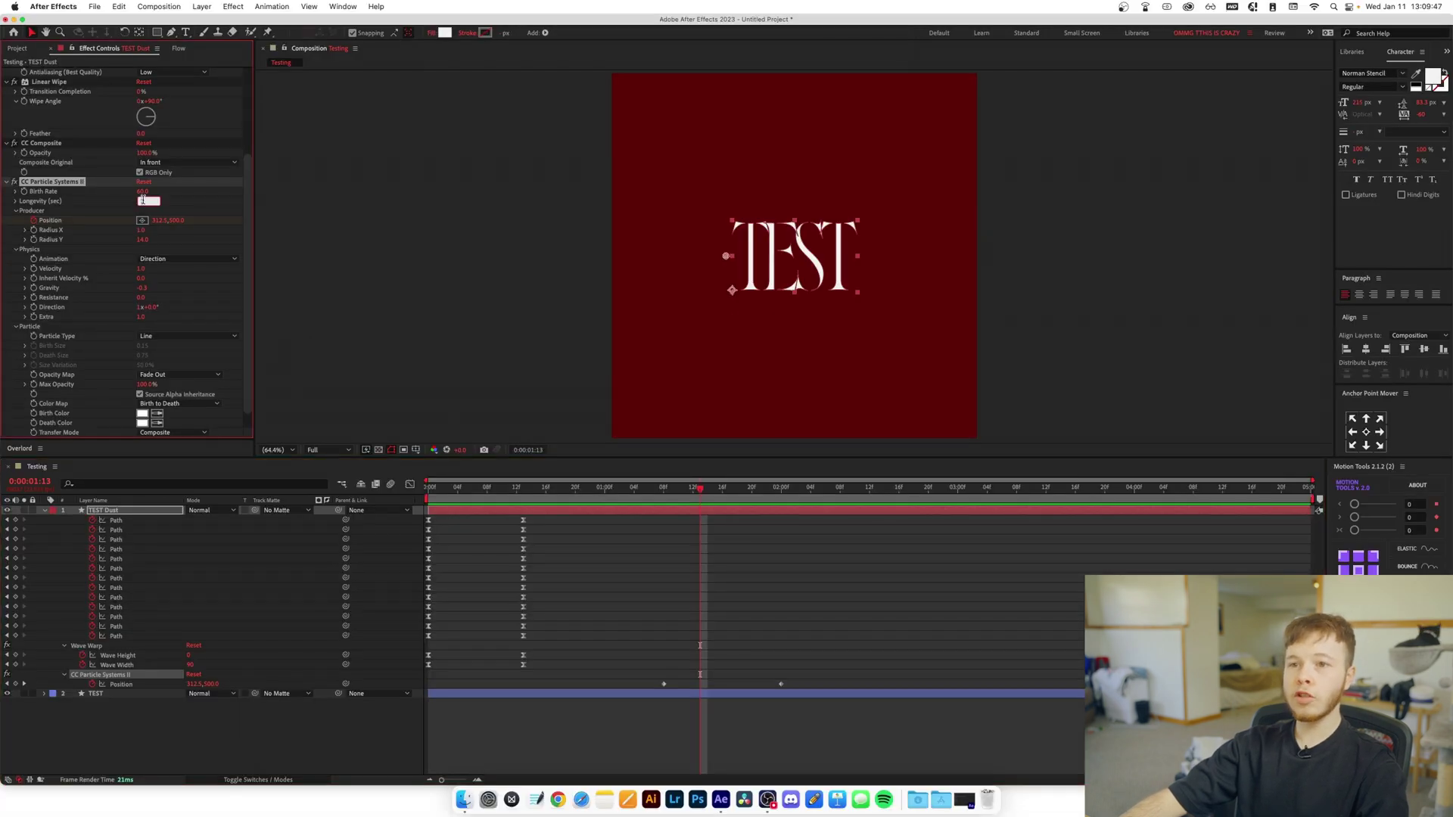
Set the particles' Longevity to 1 second and their Direction to 1x+26°, previewing the dissolve from around 0:00:01:08.
click(672, 501)
key(space)
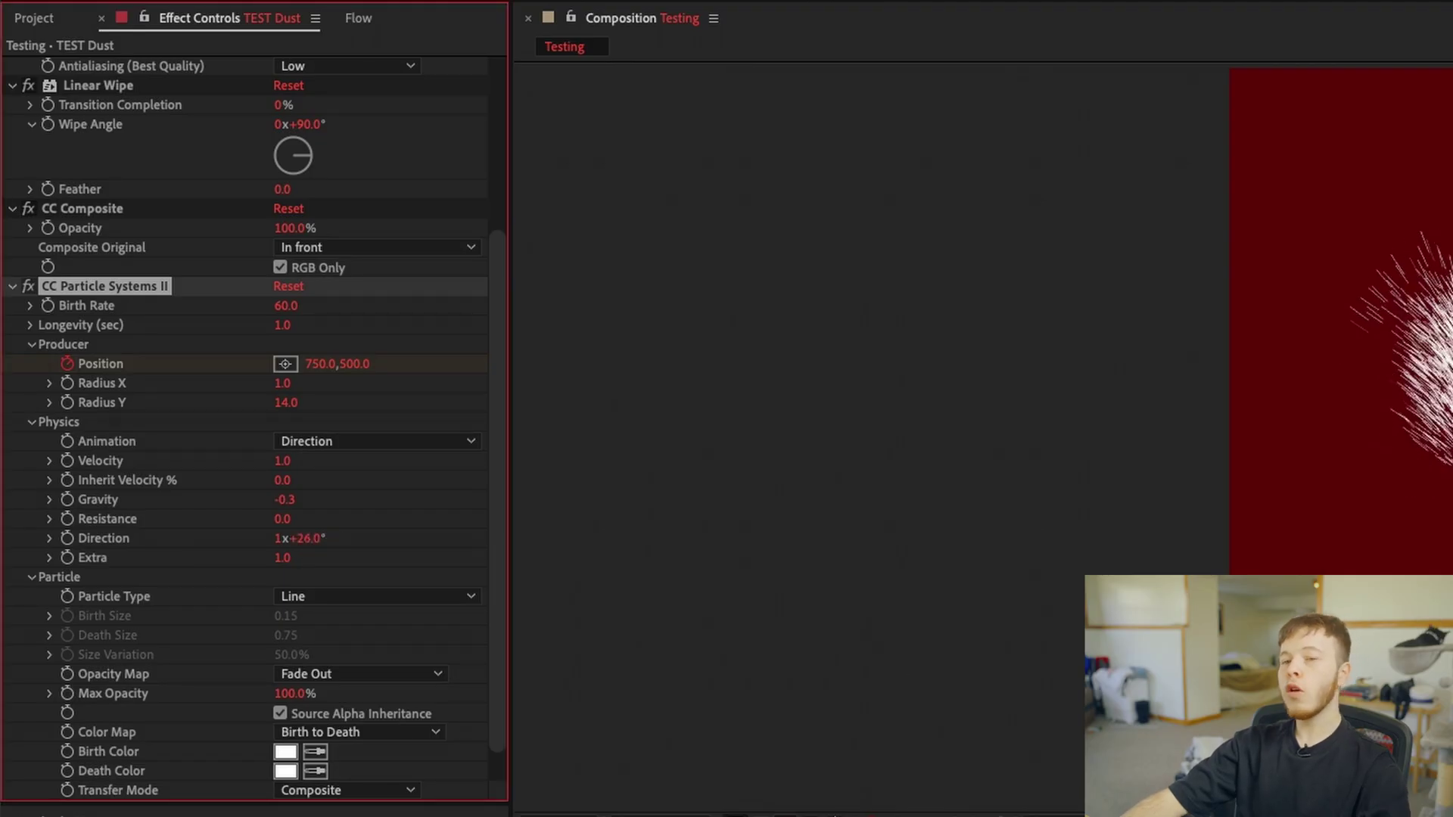
mouse_move(750, 489)
mouse_down()
mouse_move(678, 499)
mouse_move(760, 504)
mouse_up()
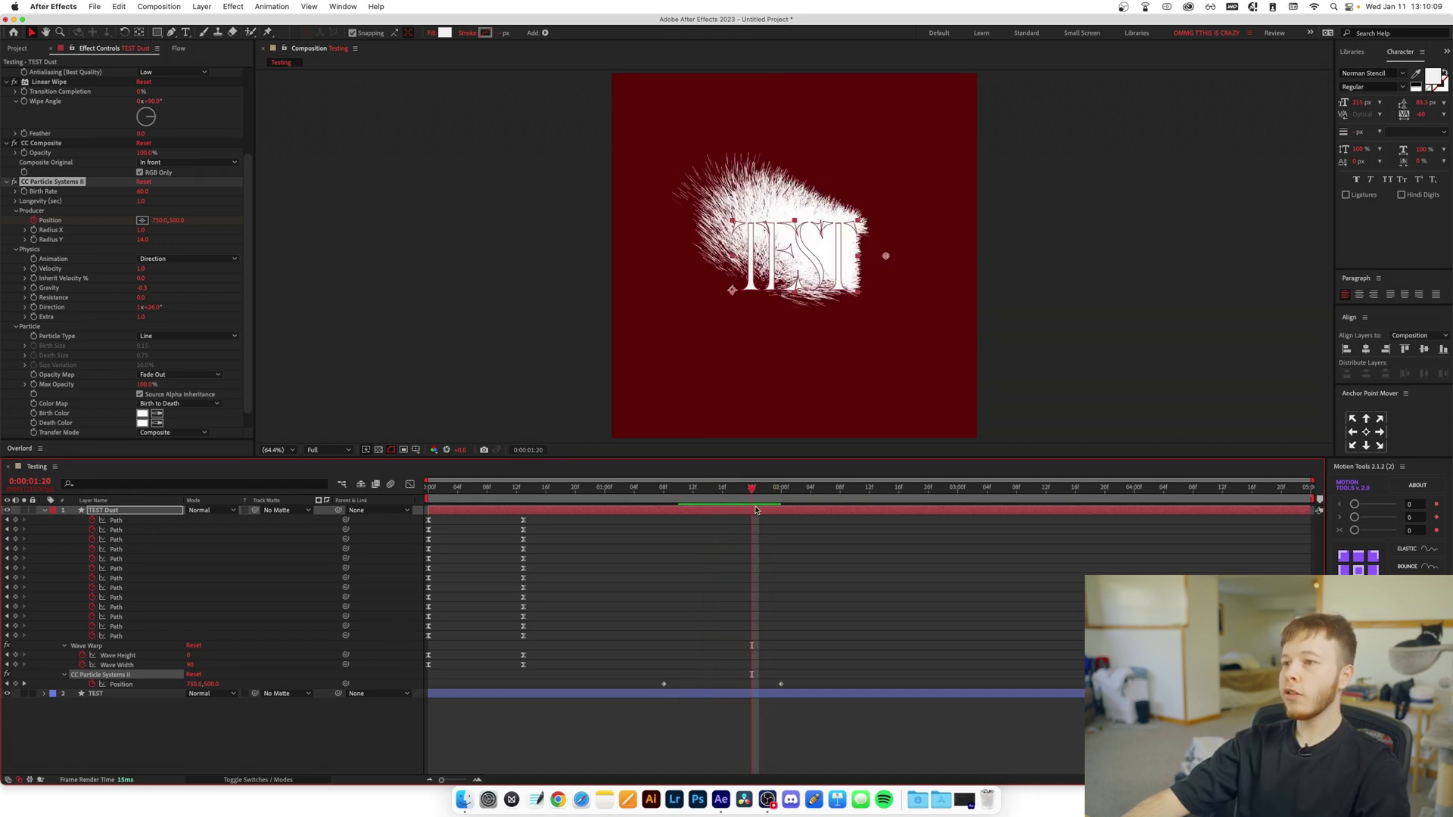
key(space)
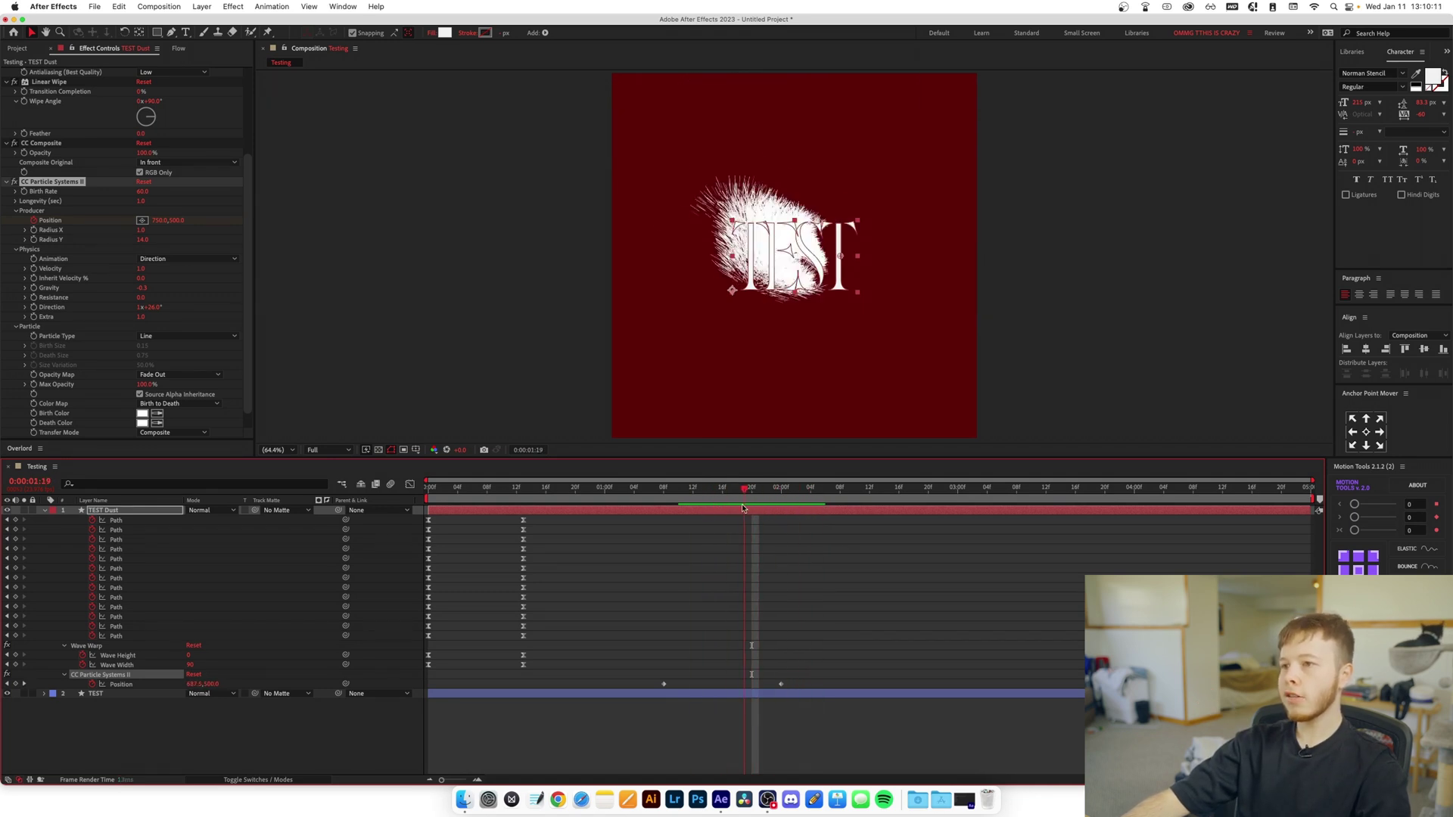
key(space)
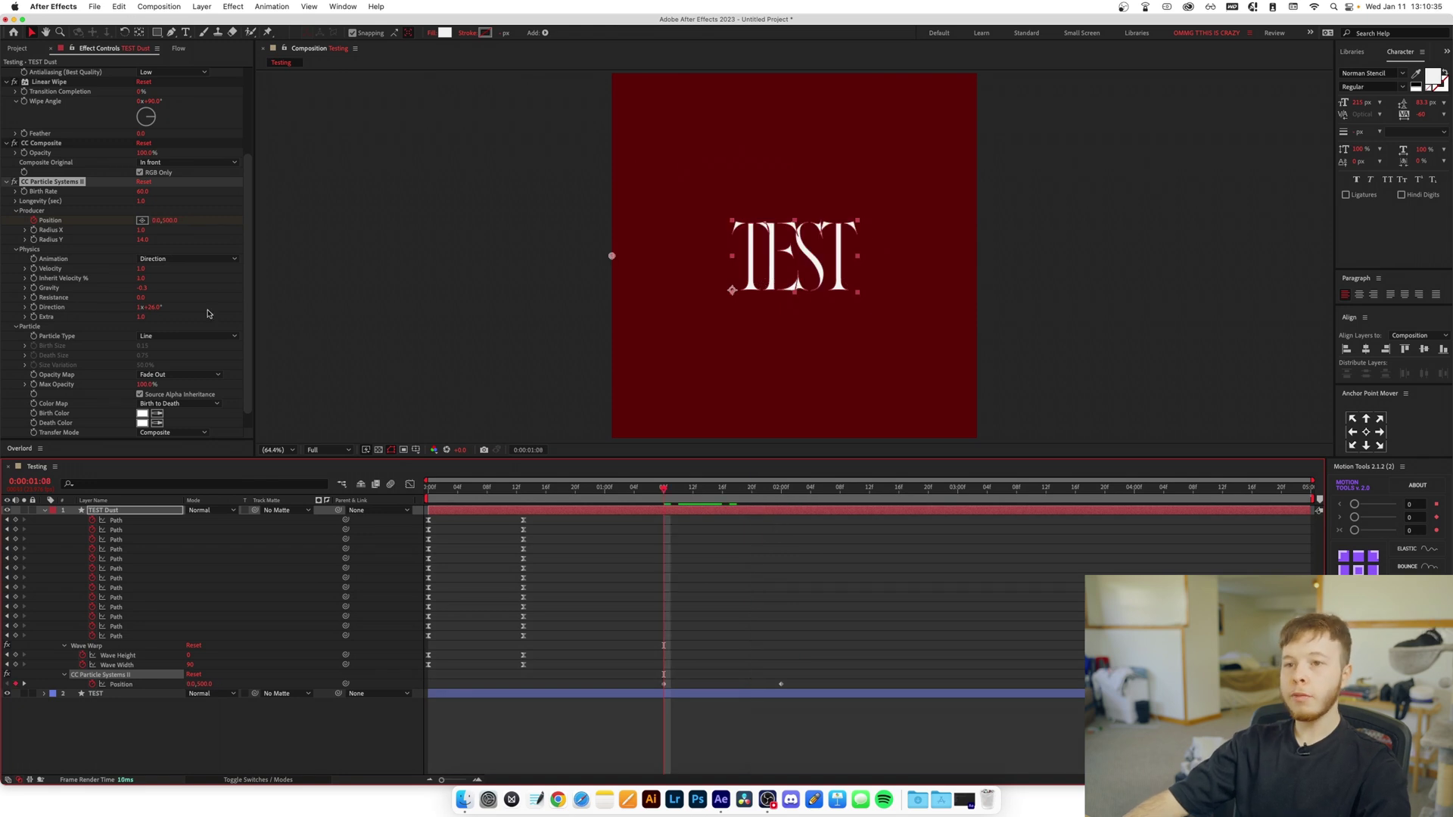
Set the particles' Inherit Velocity to 10% and play back the dissolve to check the motion.
click(142, 279)
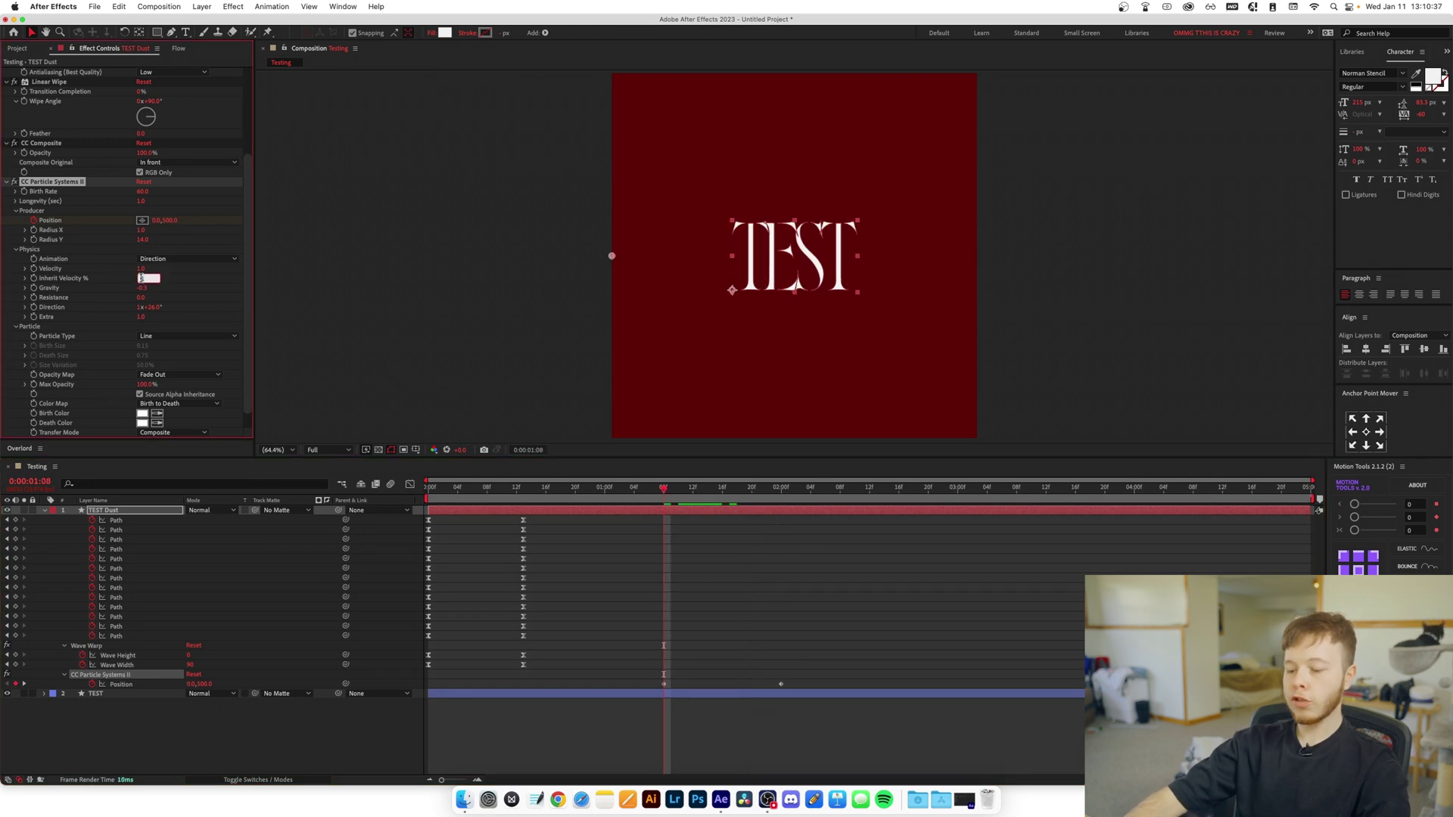
text(10)
key(Return)
key(space)
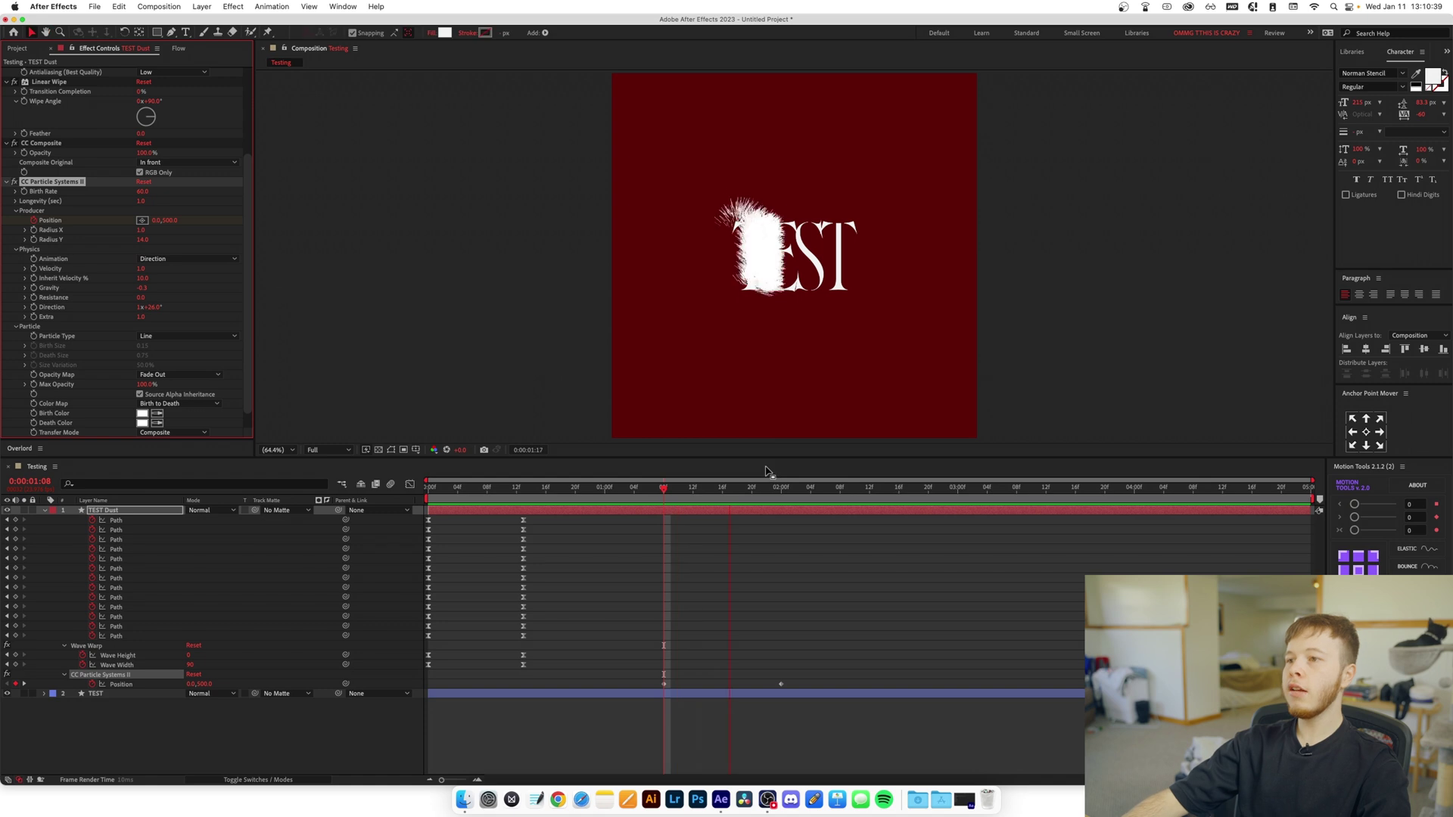
drag(655, 493, 769, 508)
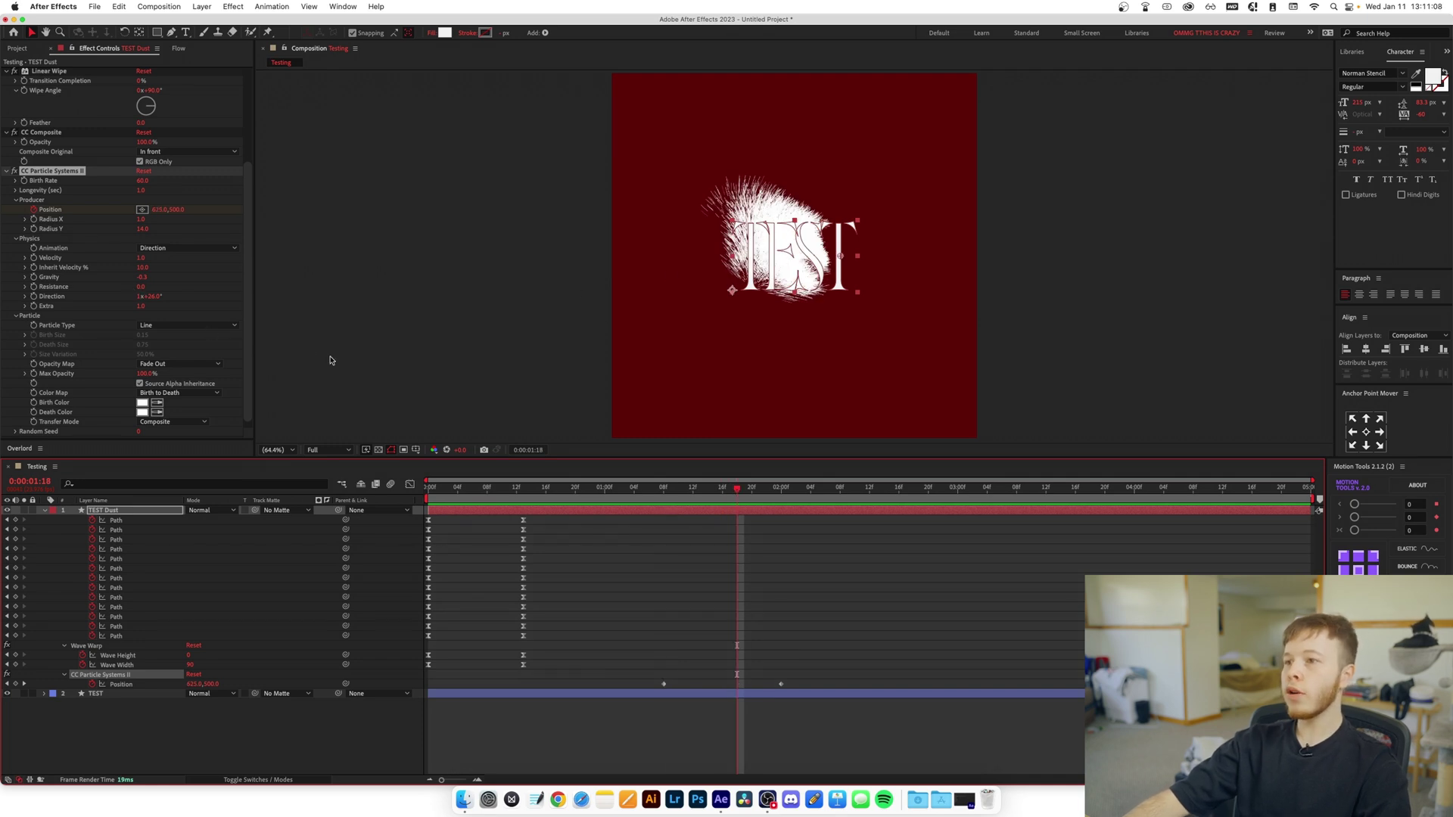
Set the particles' Resistance to 10 and preview the dust from 0:00:01:09.
drag(141, 287, 196, 293)
click(141, 288)
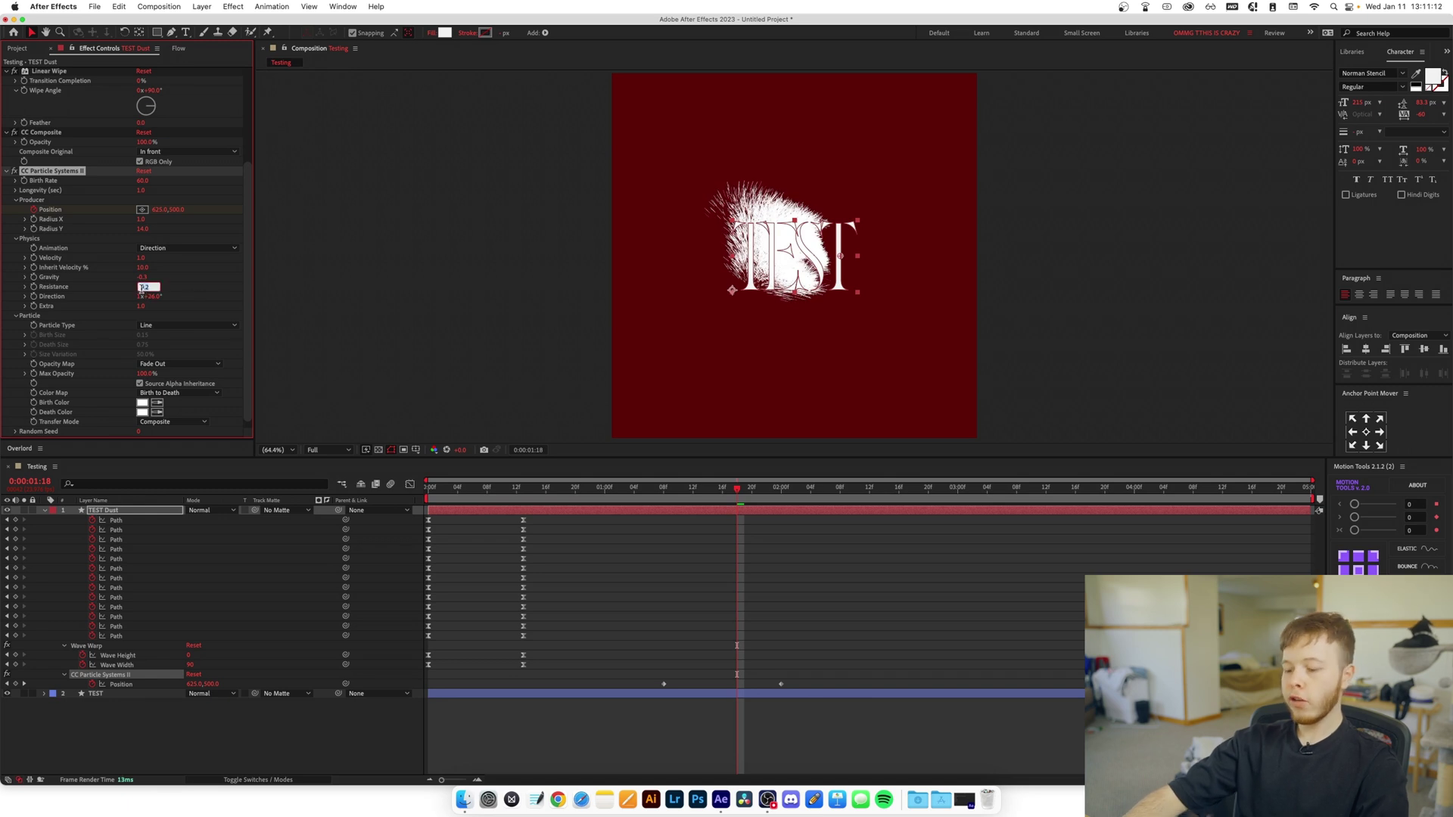
text(10)
key(Return)
drag(738, 490, 672, 504)
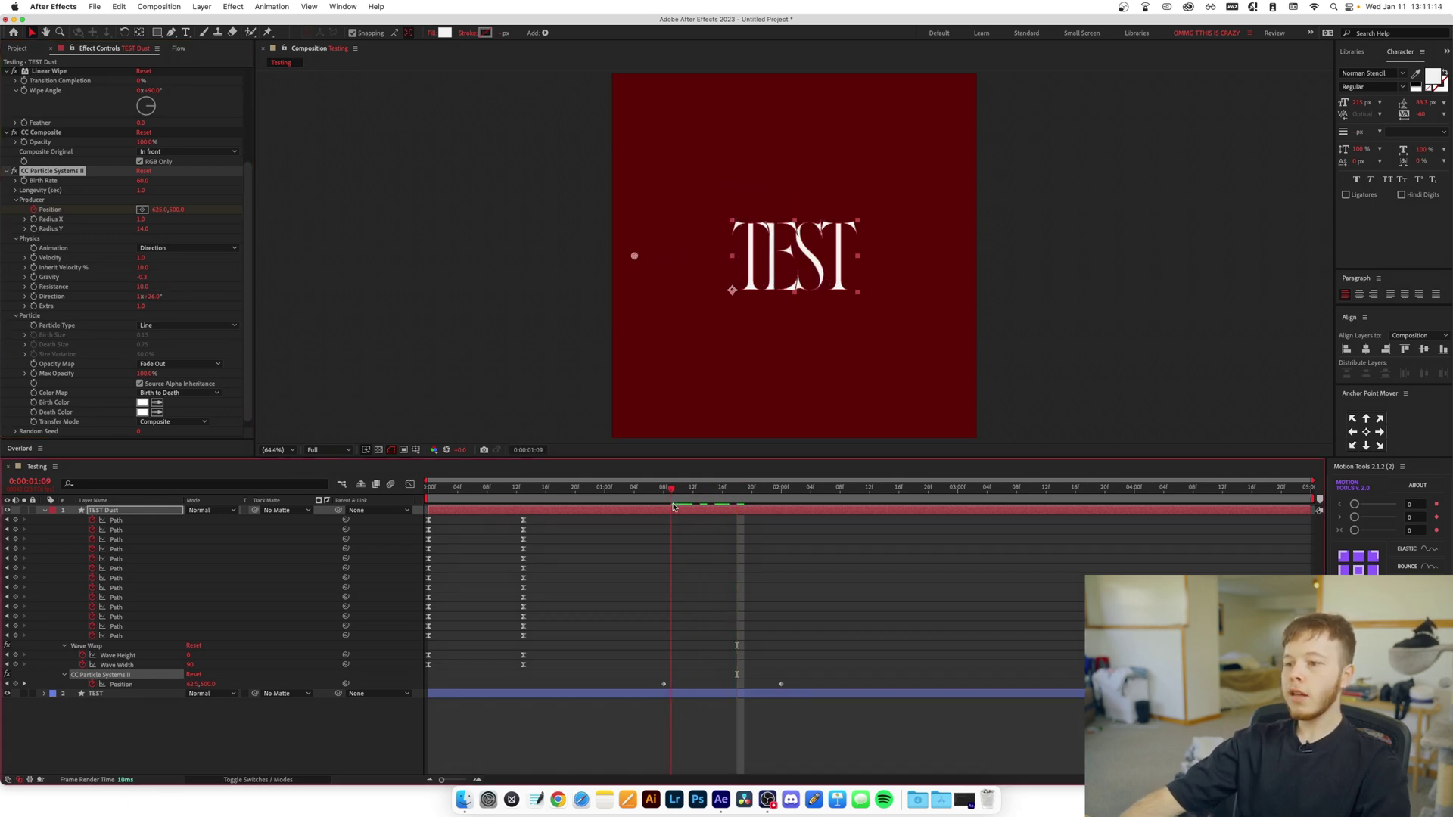
key(space)
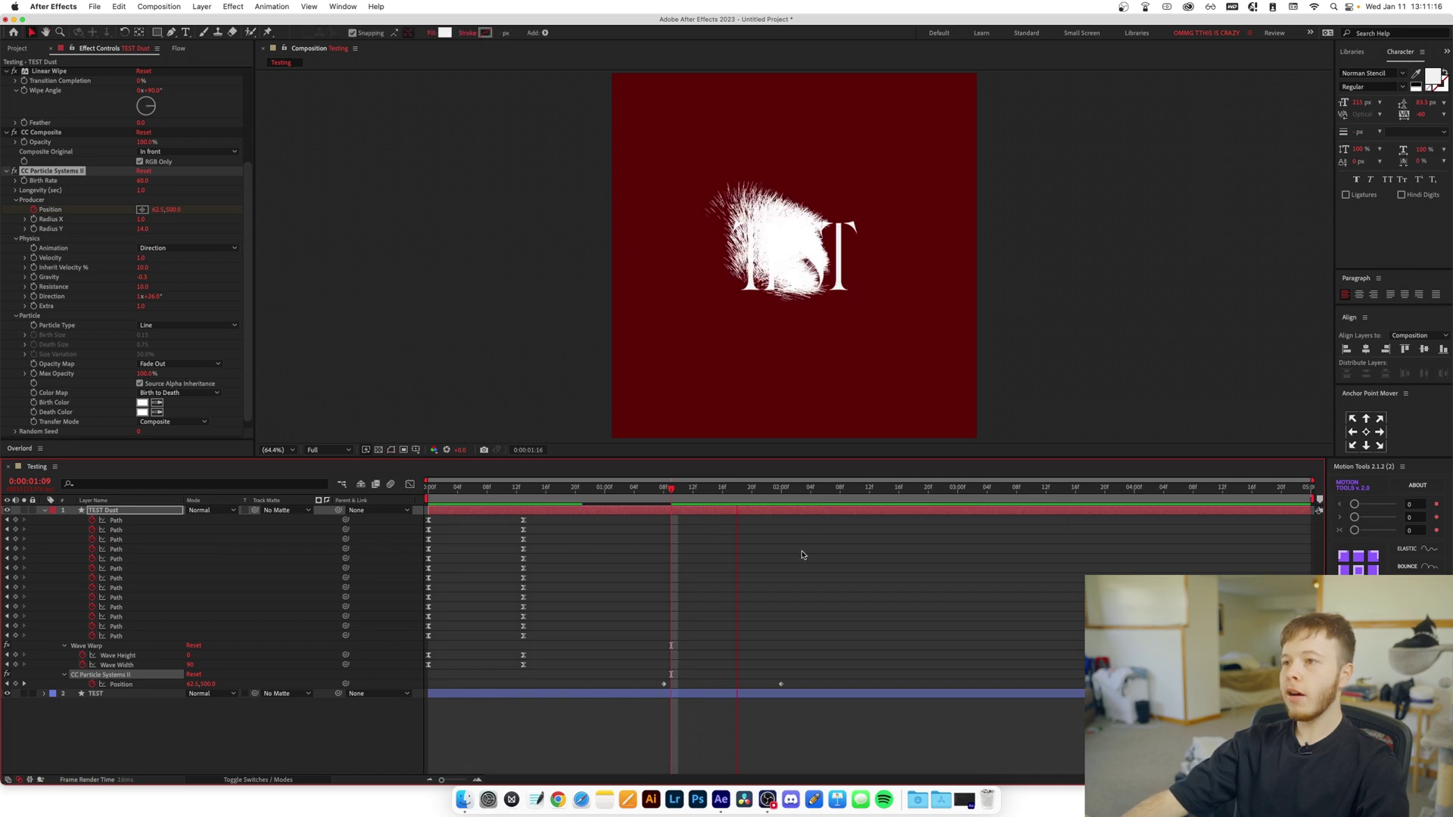
key(space)
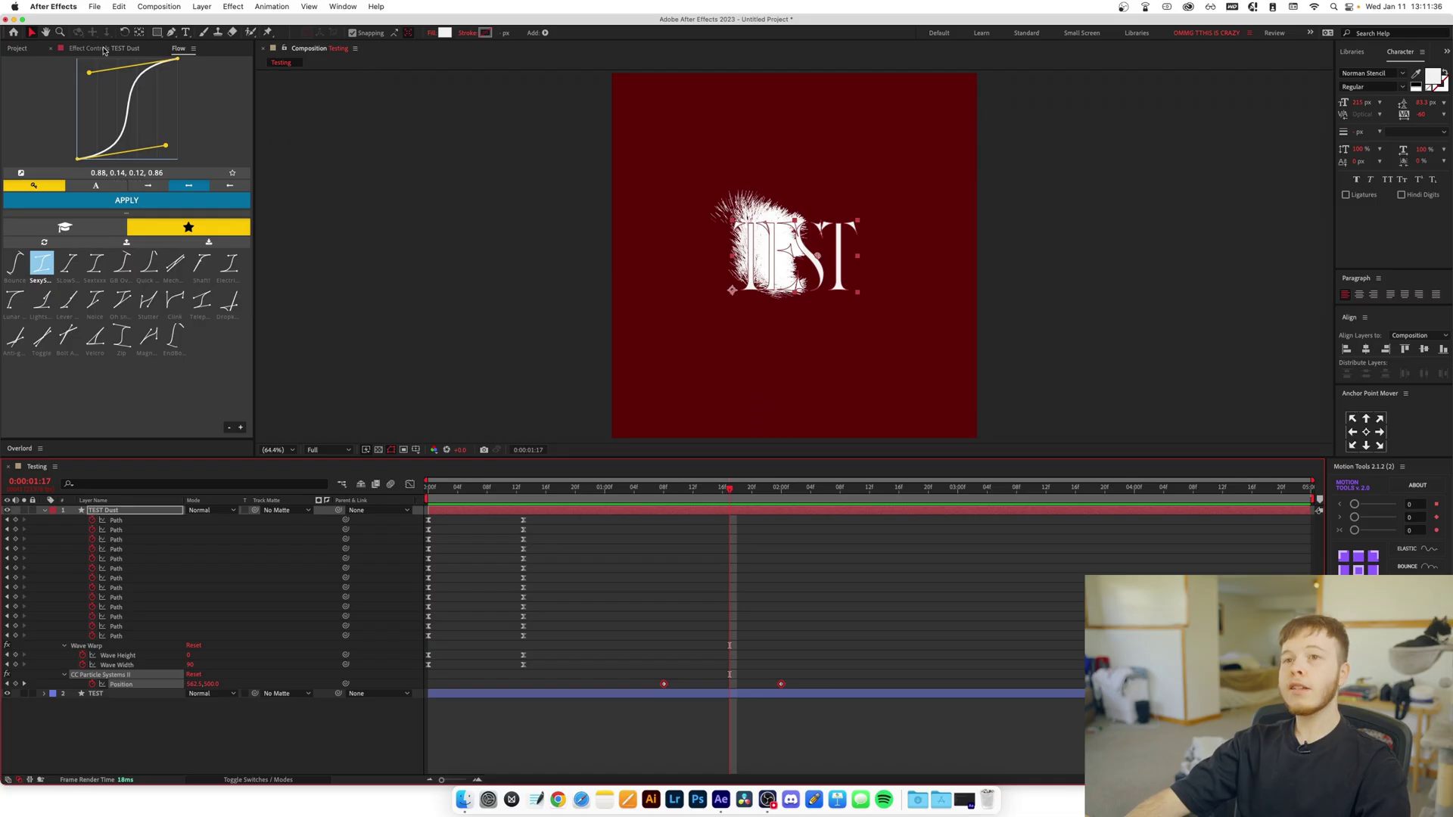
Add Roughen Edges to the TEST Dust layer and lower the particle Birth Rate to 20.
click(105, 50)
scroll(83, 338, down, 1)
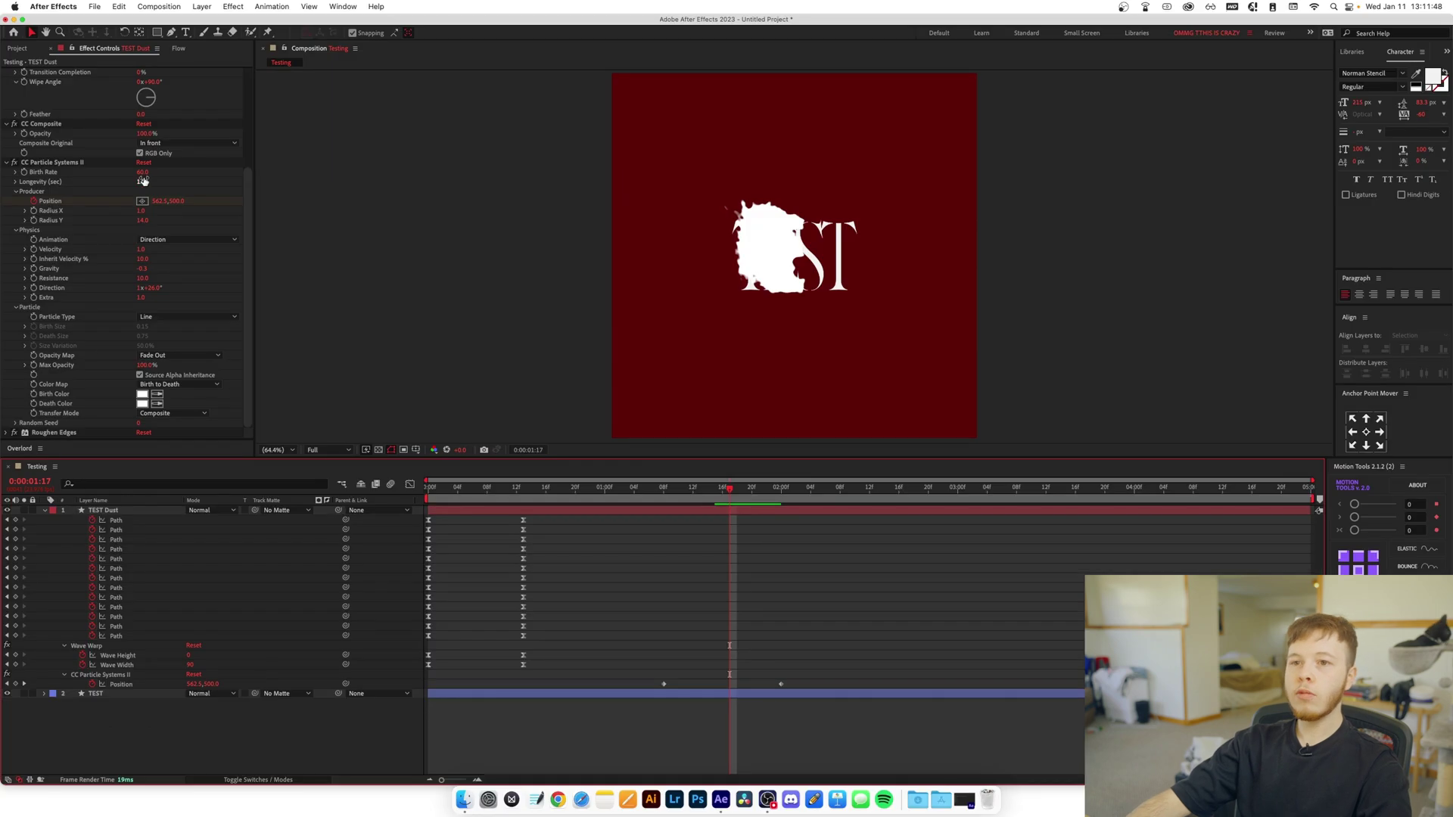
click(139, 172)
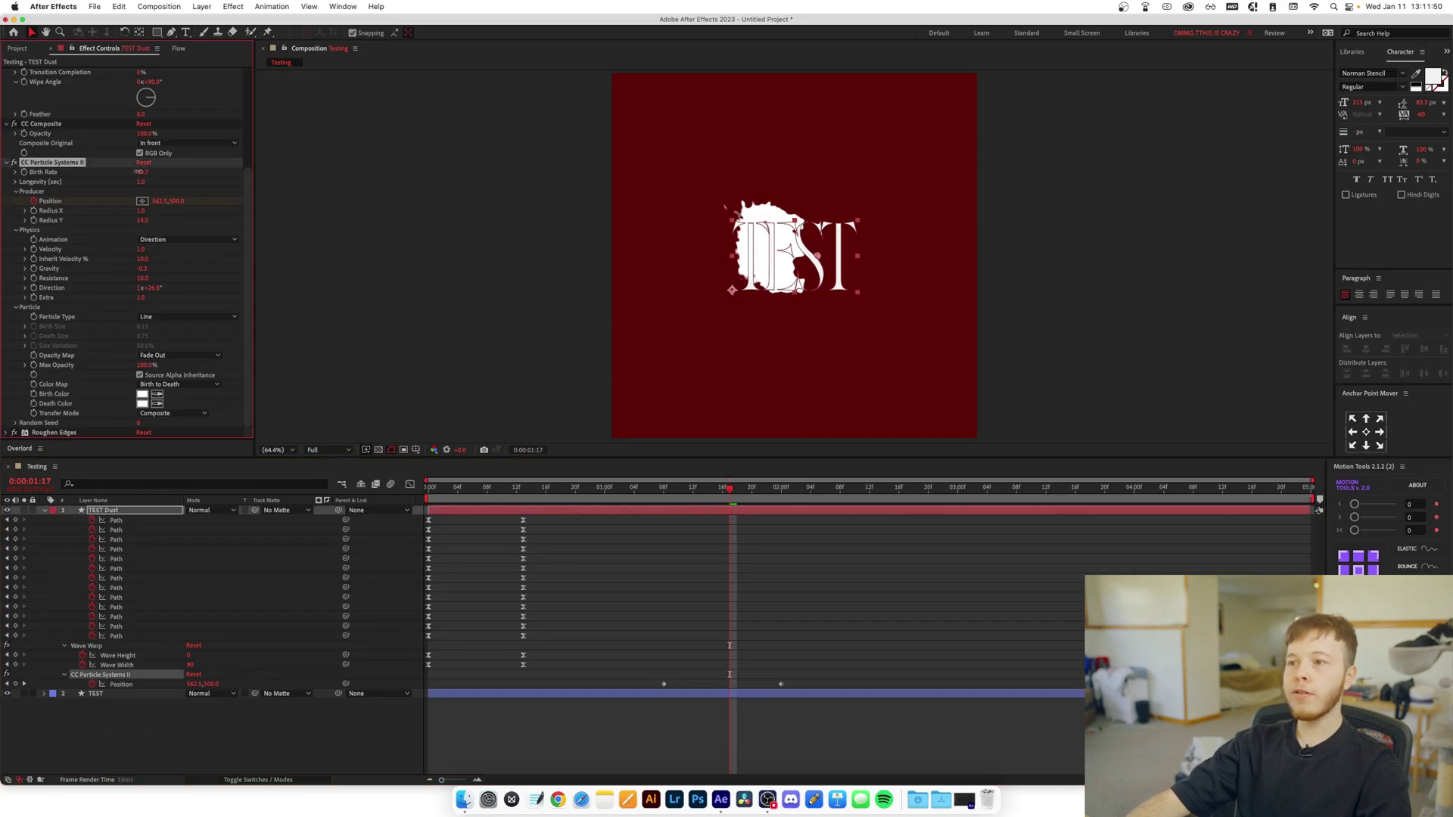
drag(126, 175, 148, 182)
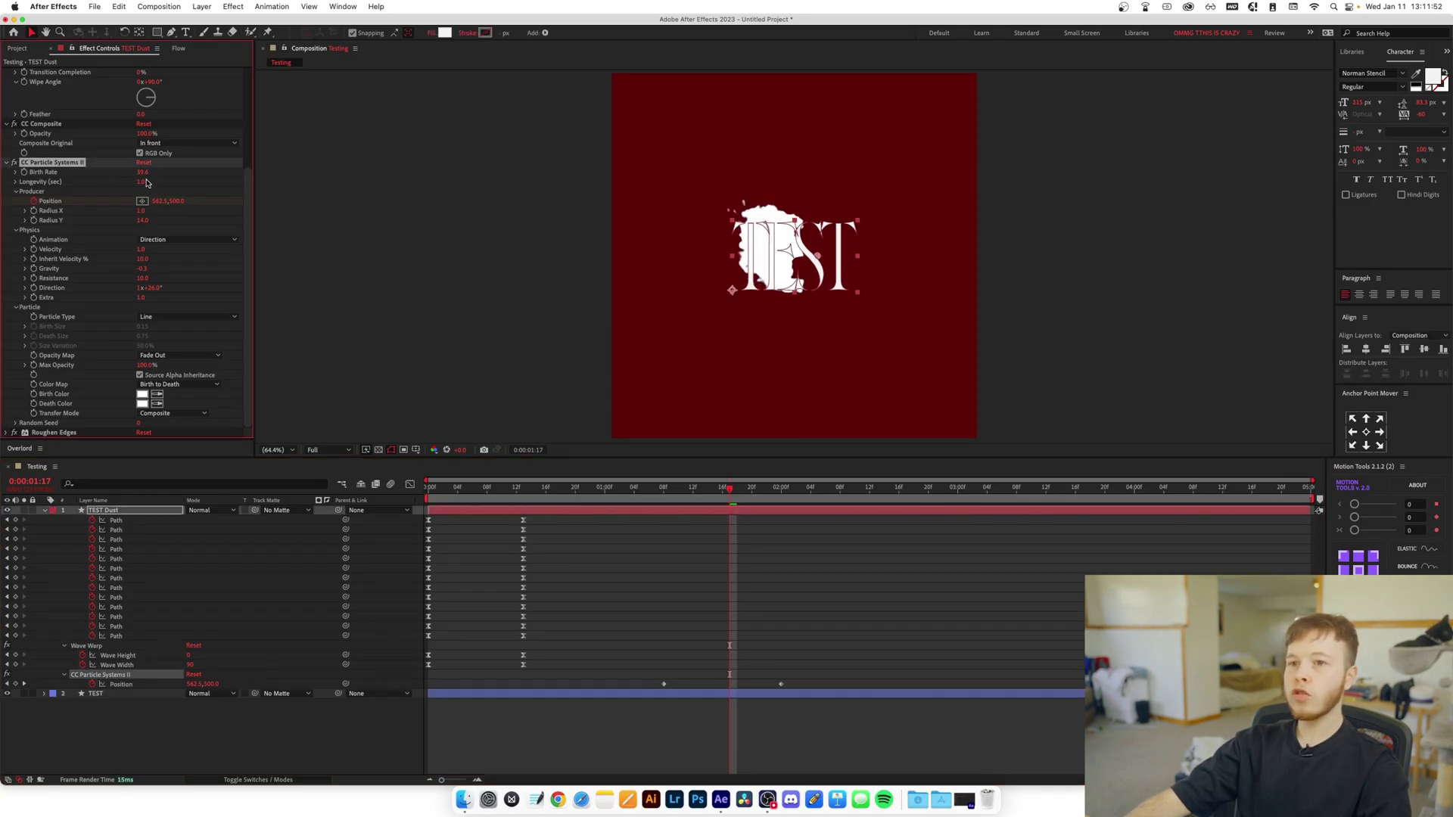
key(Return)
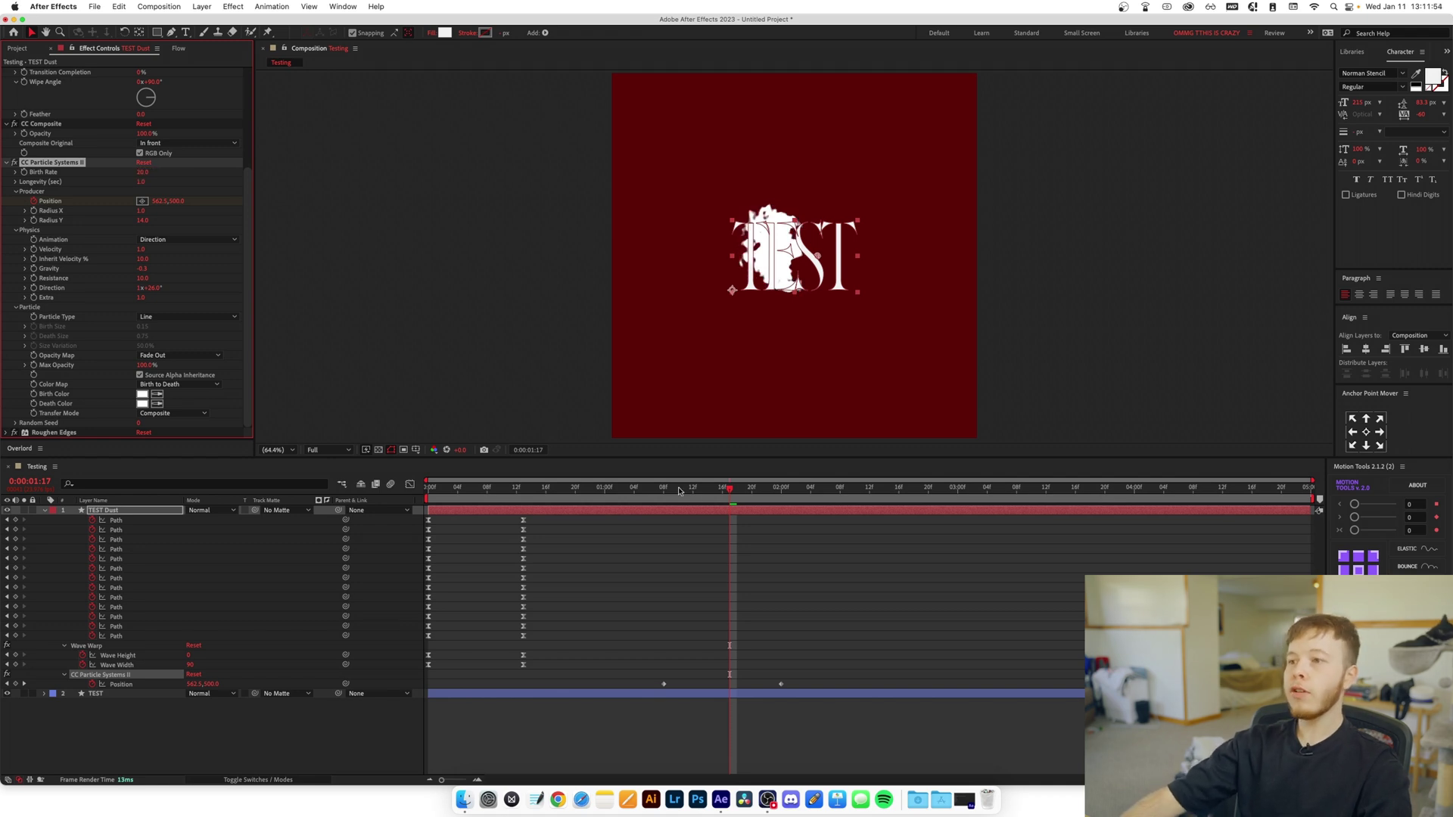
Preview the roughened dust and move the second Producer Position keyframe to 0:00:02:03.
click(702, 500)
click(697, 491)
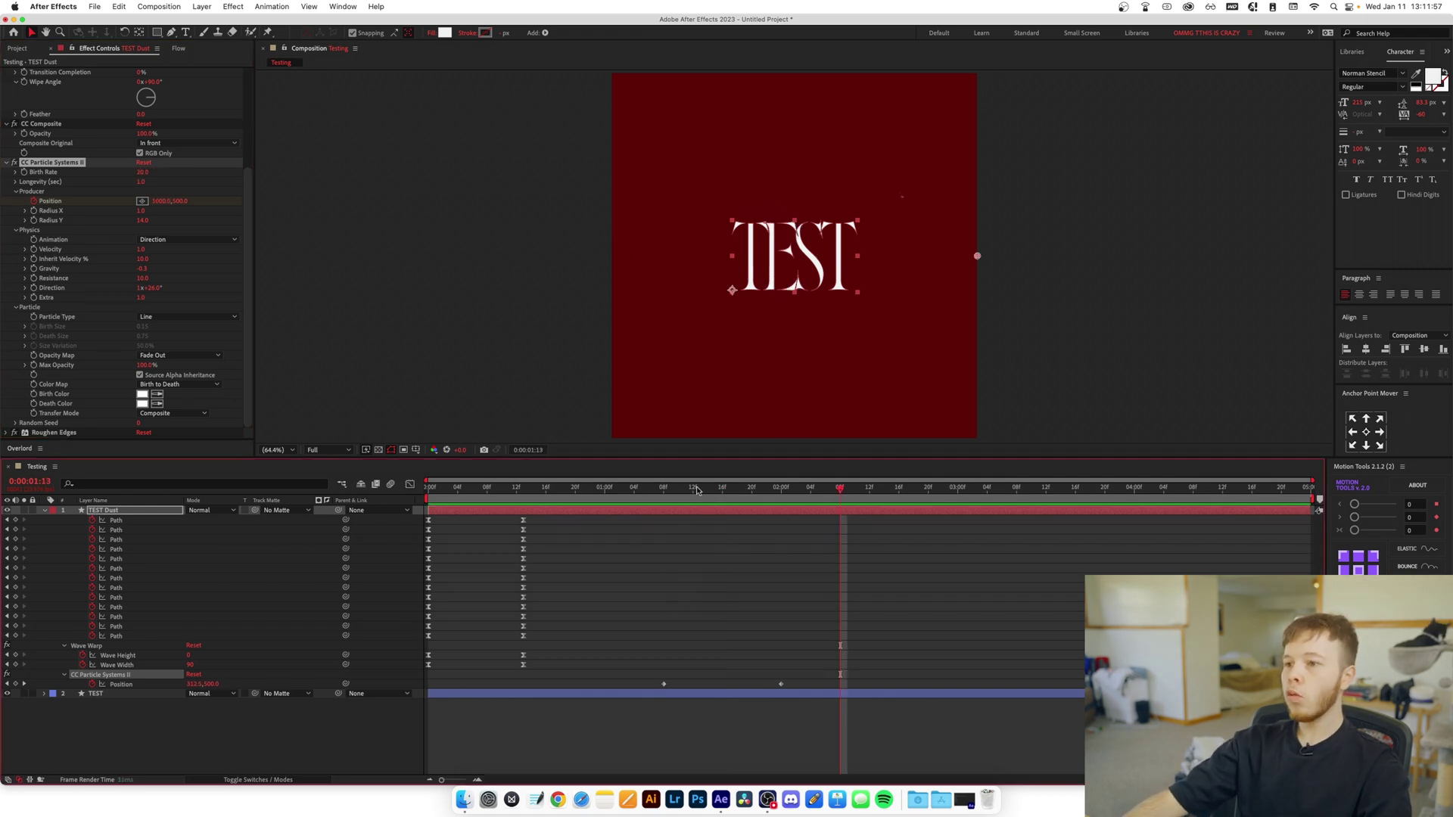
key(space)
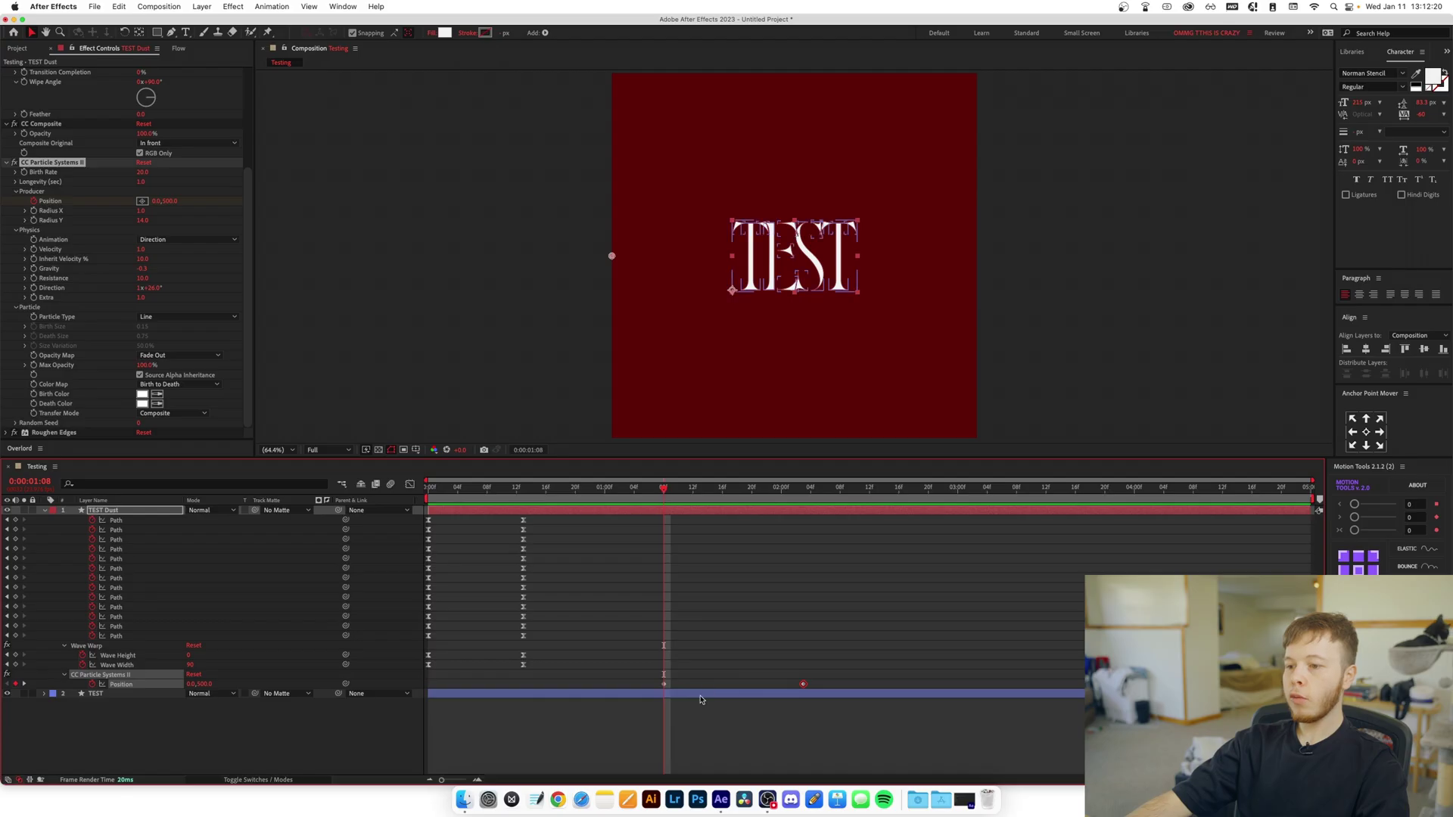
Tilt the TEST layer's Linear Wipe angle to about 54°, and scrub to 0:00:01:20 to compare it with the dust.
click(701, 694)
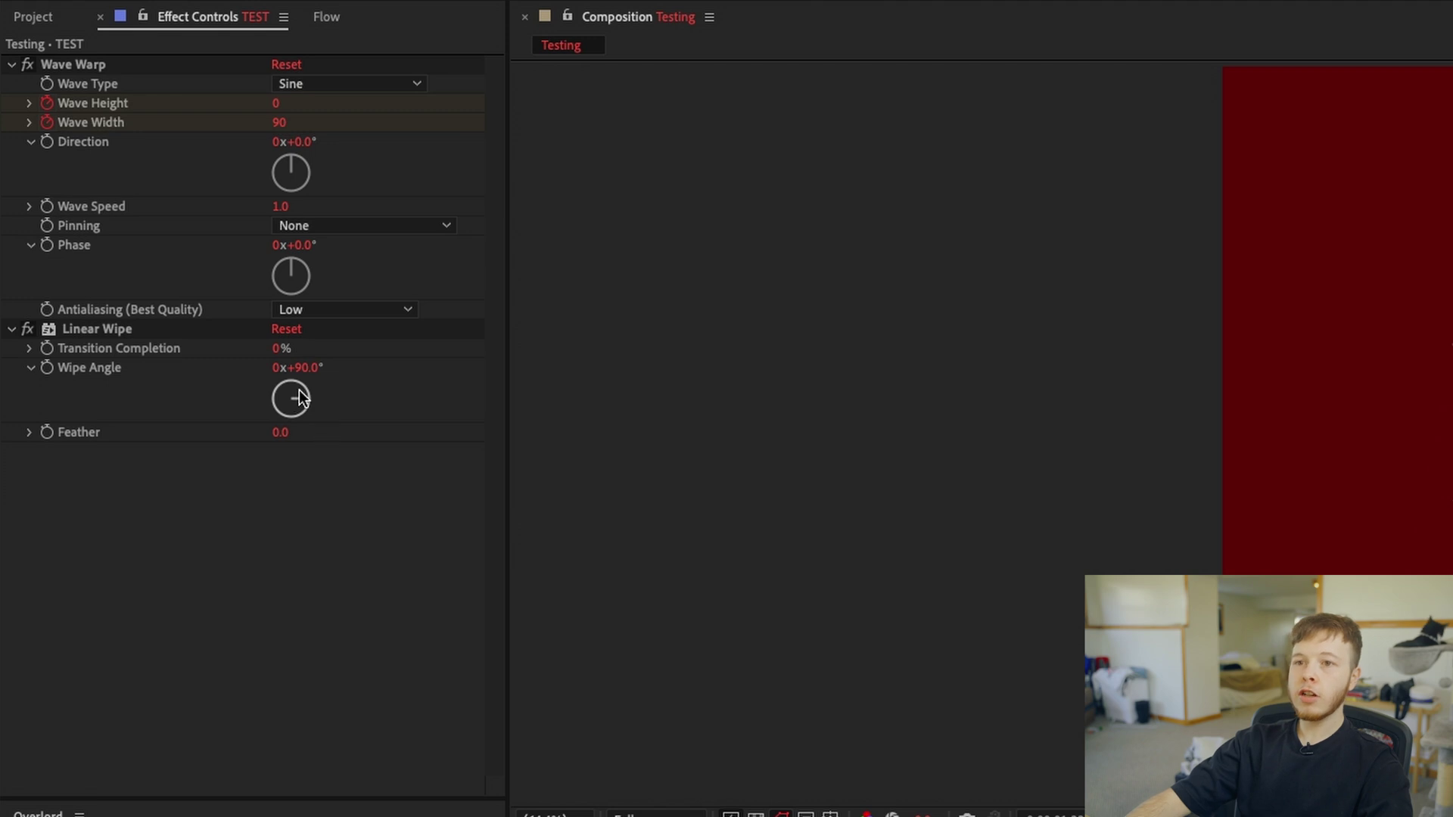
drag(301, 397, 308, 394)
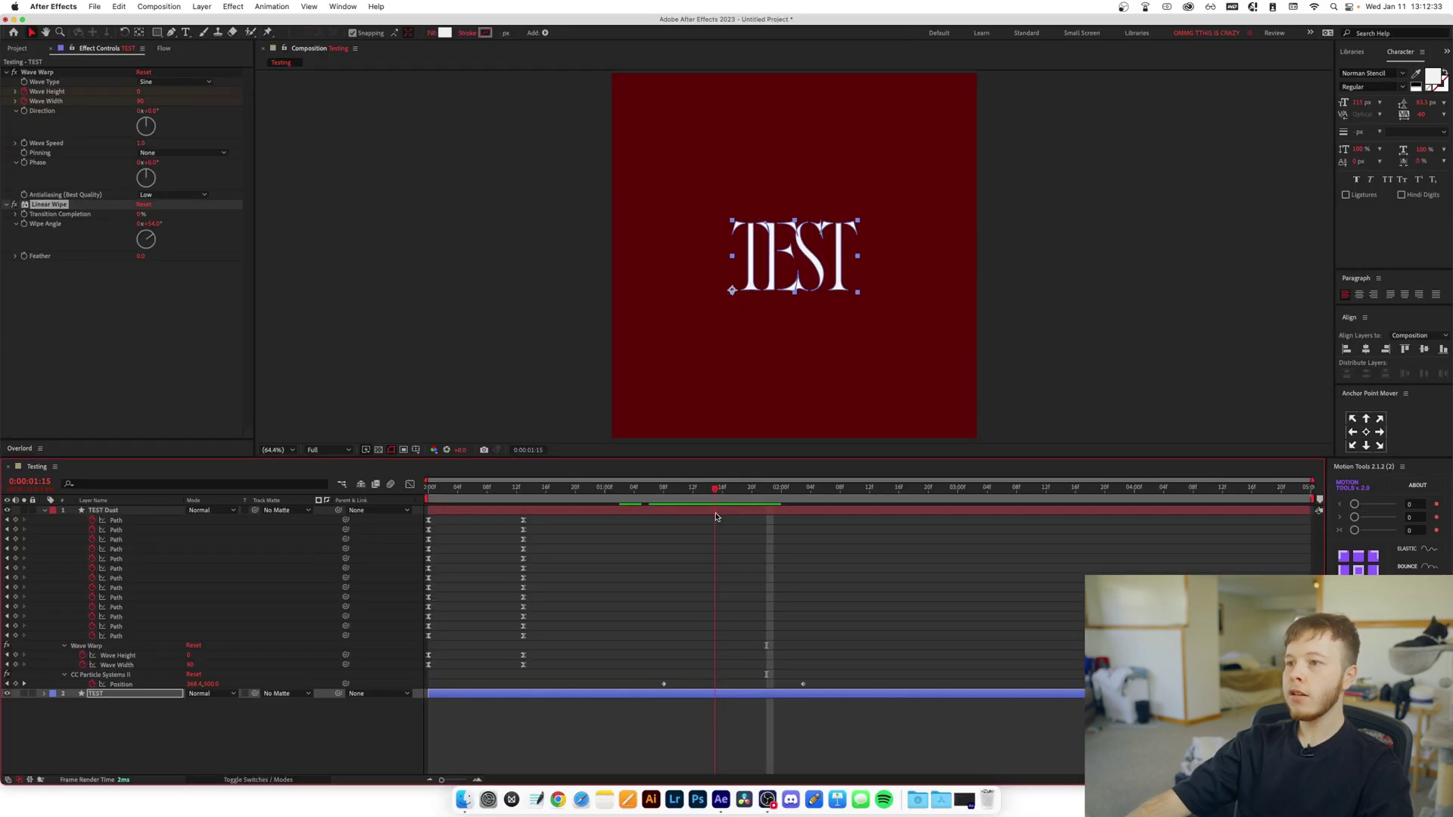
drag(667, 524, 754, 528)
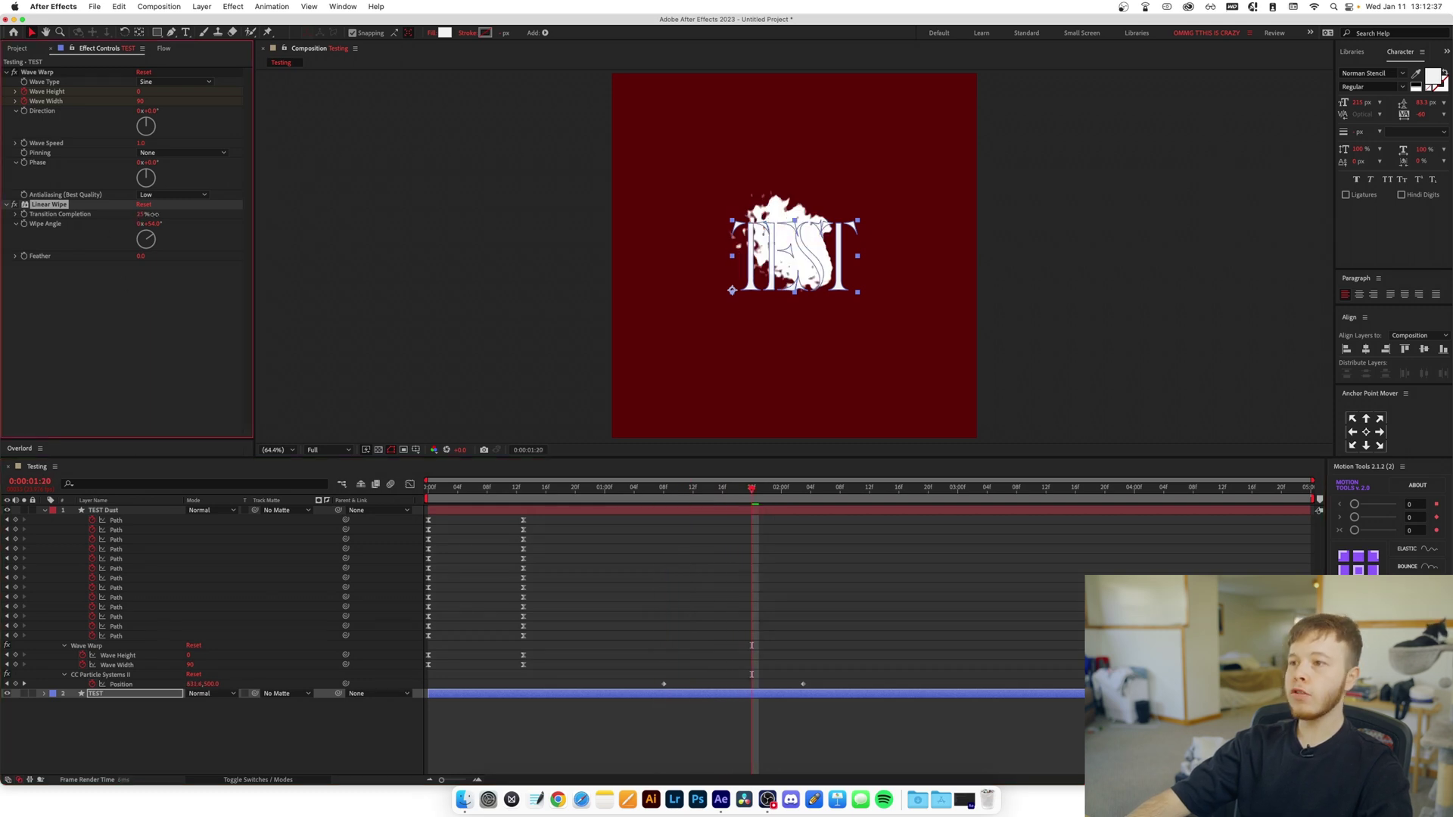
Animate the TEST layer's Linear Wipe Transition Completion from 0% at 0:00:01:08 to fully wiped at 0:00:02:03, and preview it.
click(687, 504)
drag(689, 504, 669, 504)
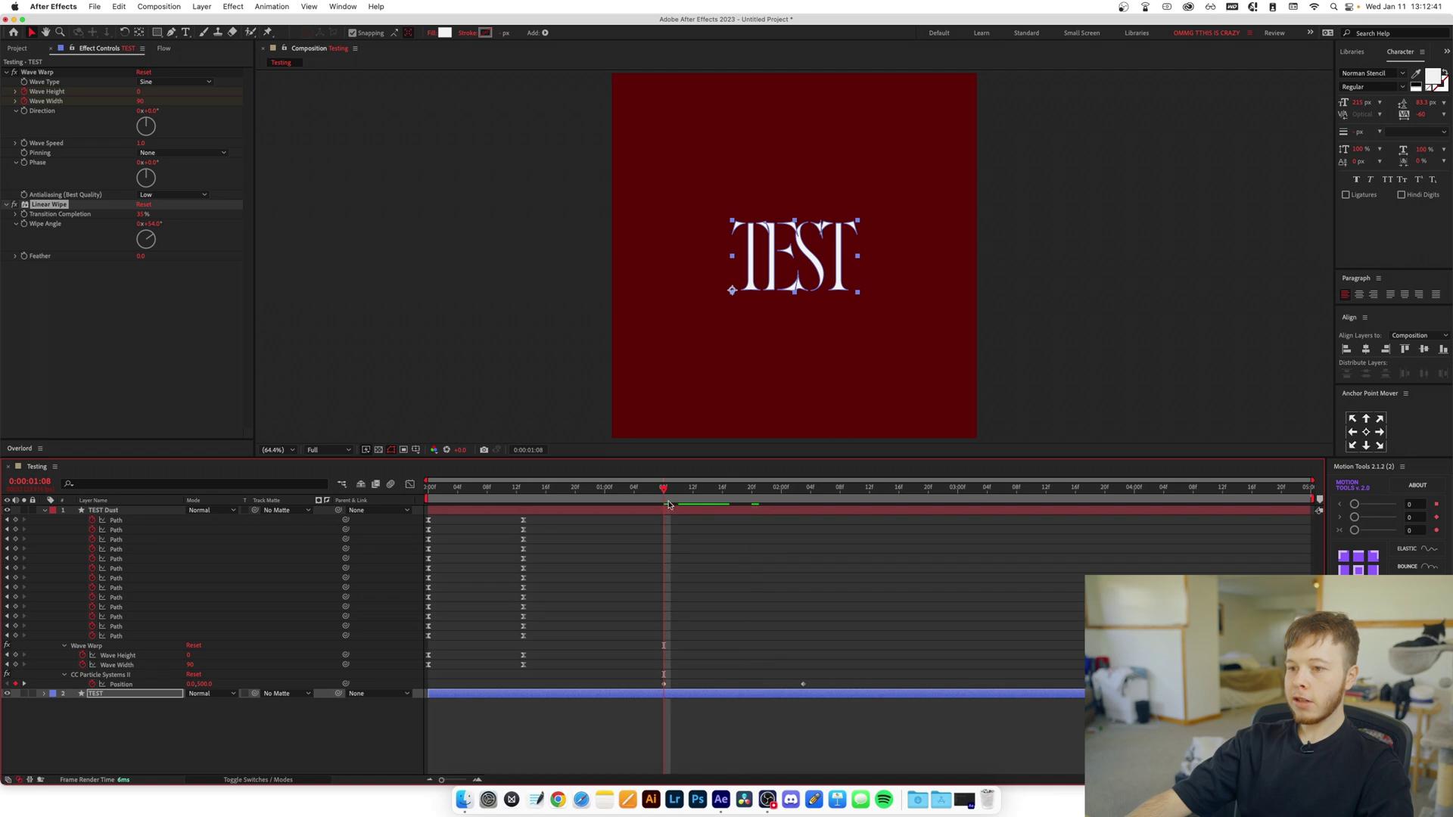
click(144, 217)
text(0)
key(Return)
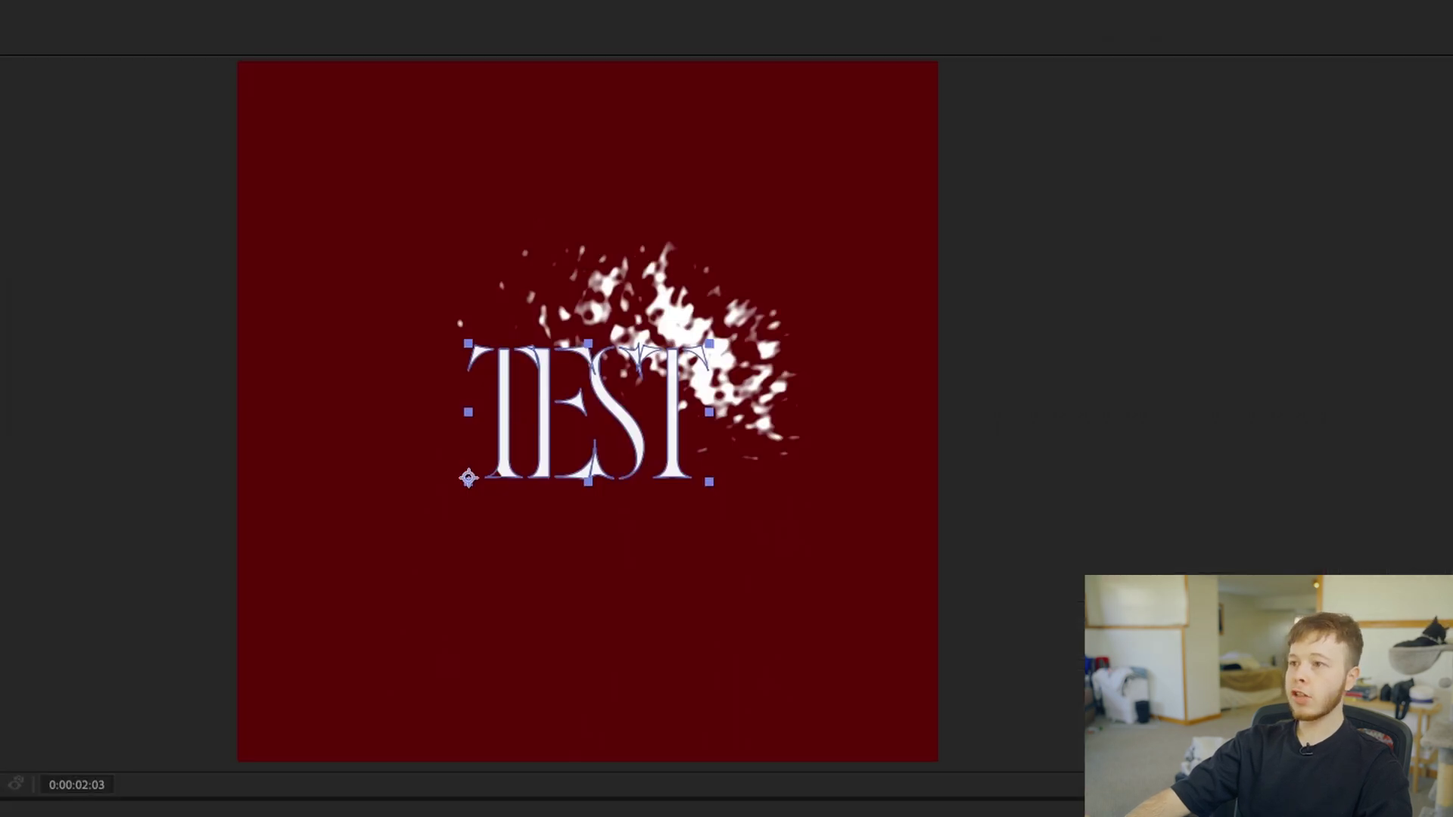
key(Return)
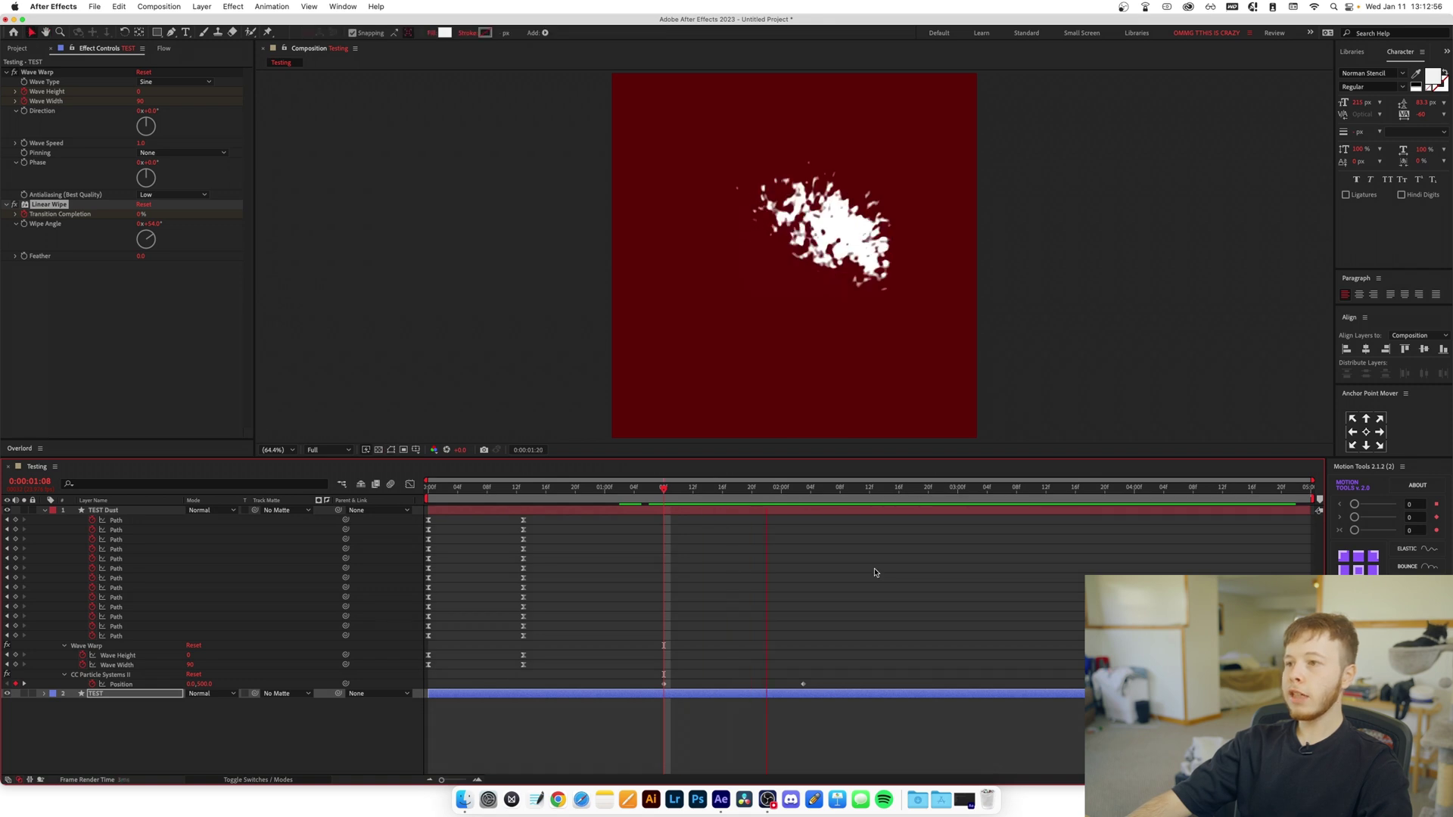
click(634, 491)
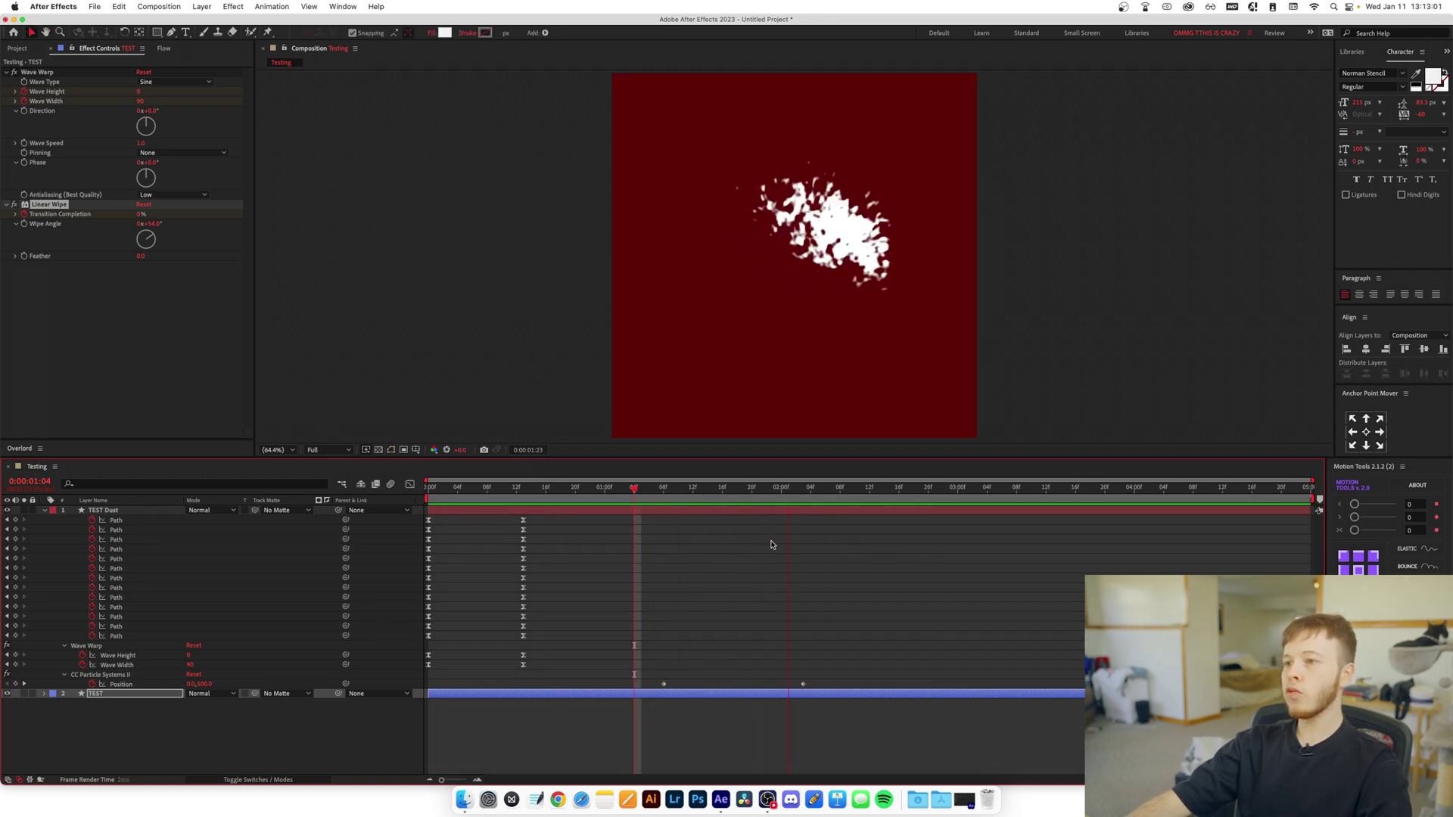
Add an adjustment layer above all layers, apply Turbulent Displace to it, and scrub to inspect the distortion.
click(665, 502)
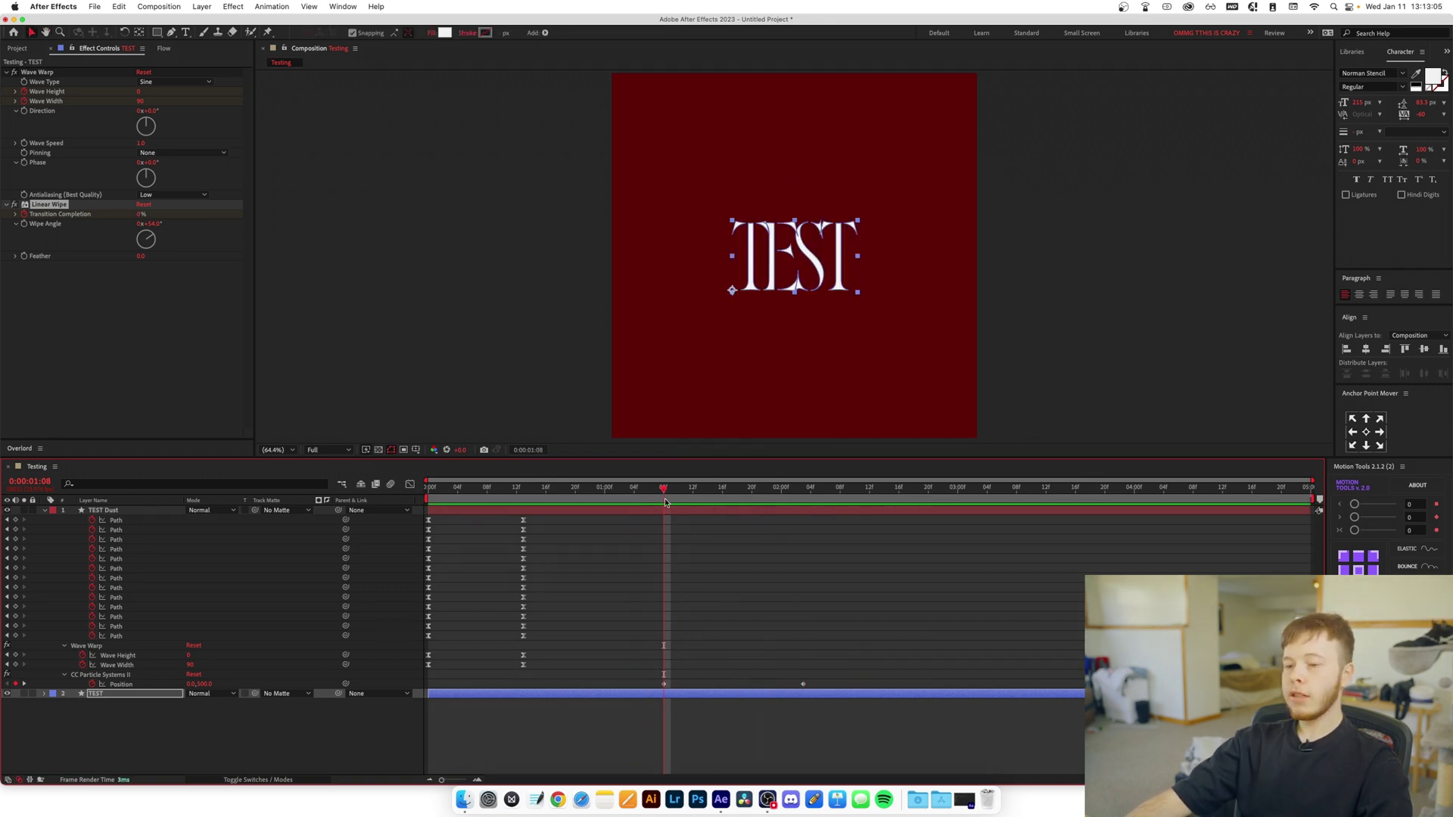
click(710, 601)
key(super+alt+y)
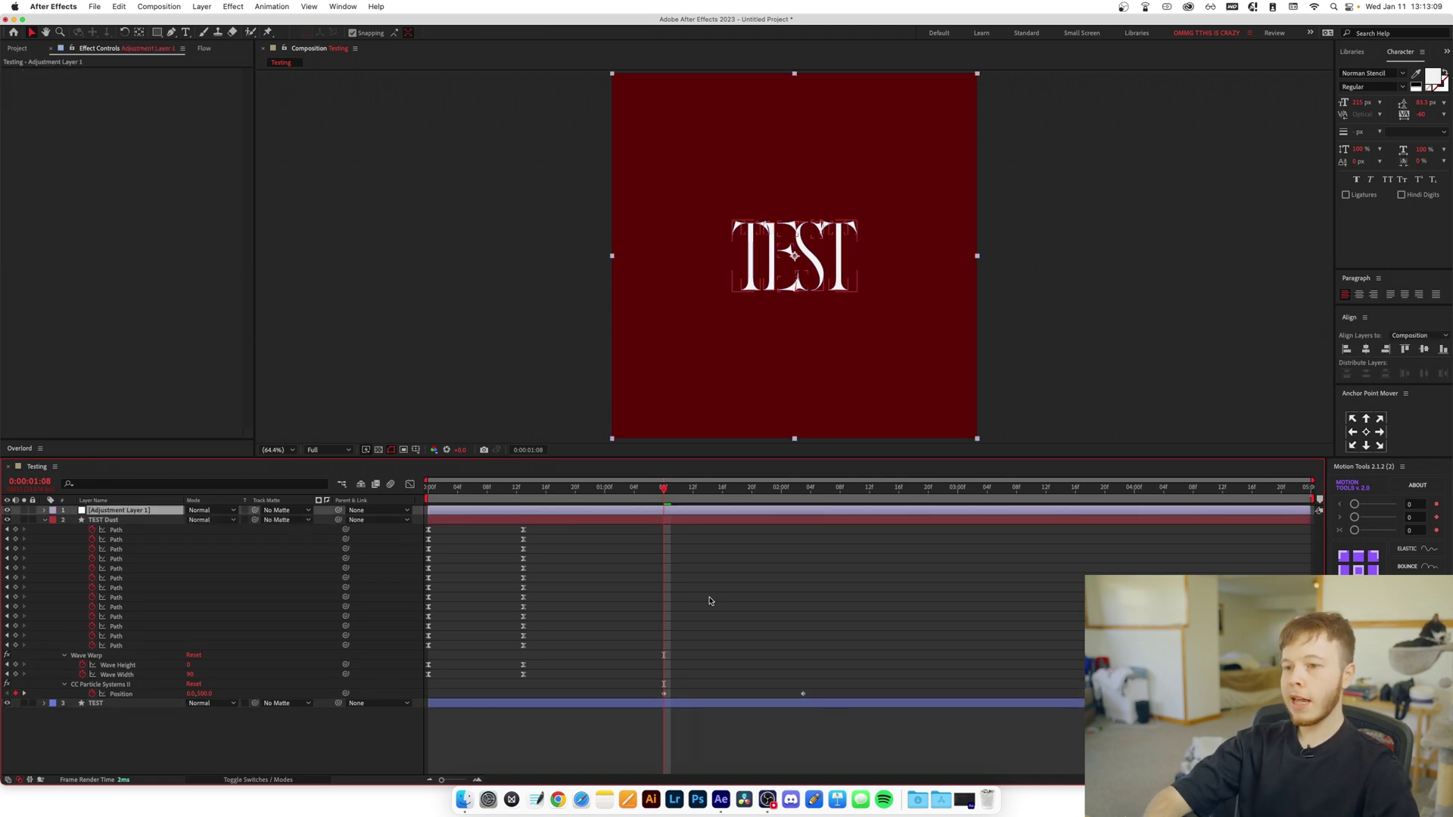
key(ctrl+space)
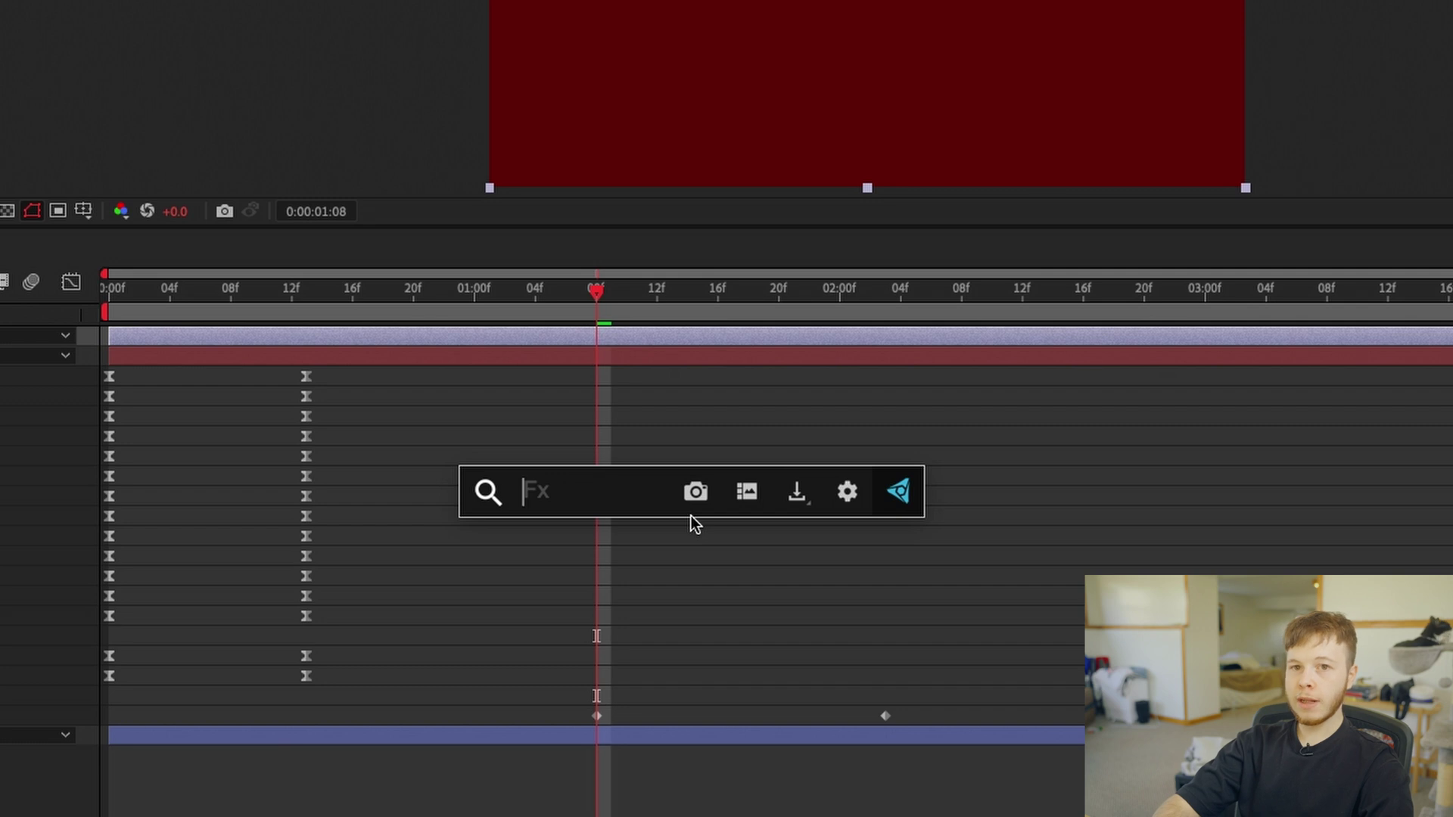
text(turb)
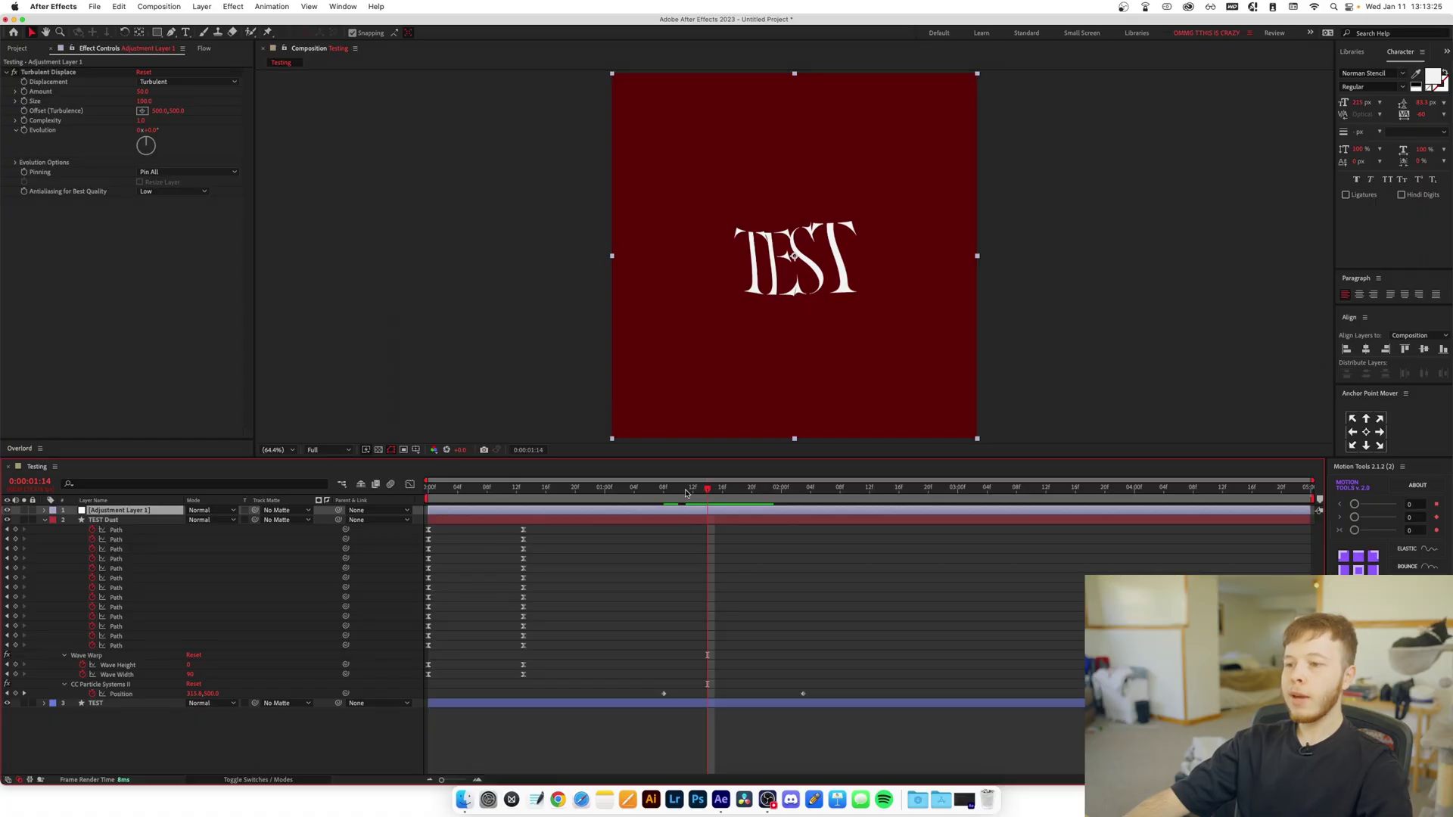
click(716, 490)
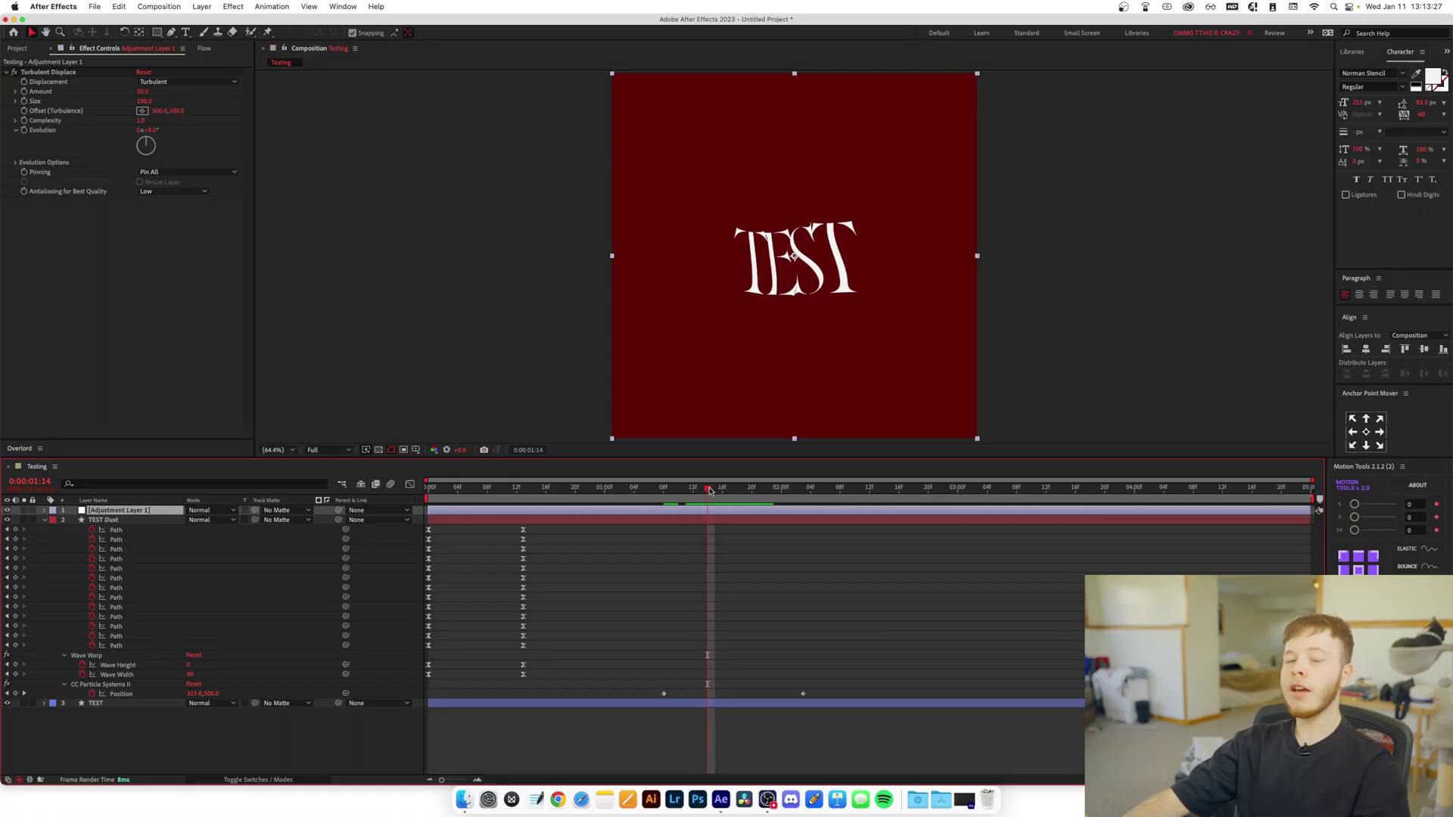
Keyframe the adjustment layer's Turbulent Displace Amount at 0 at 0:00:01:08 and 50 at 0:00:02:09.
drag(710, 491, 666, 490)
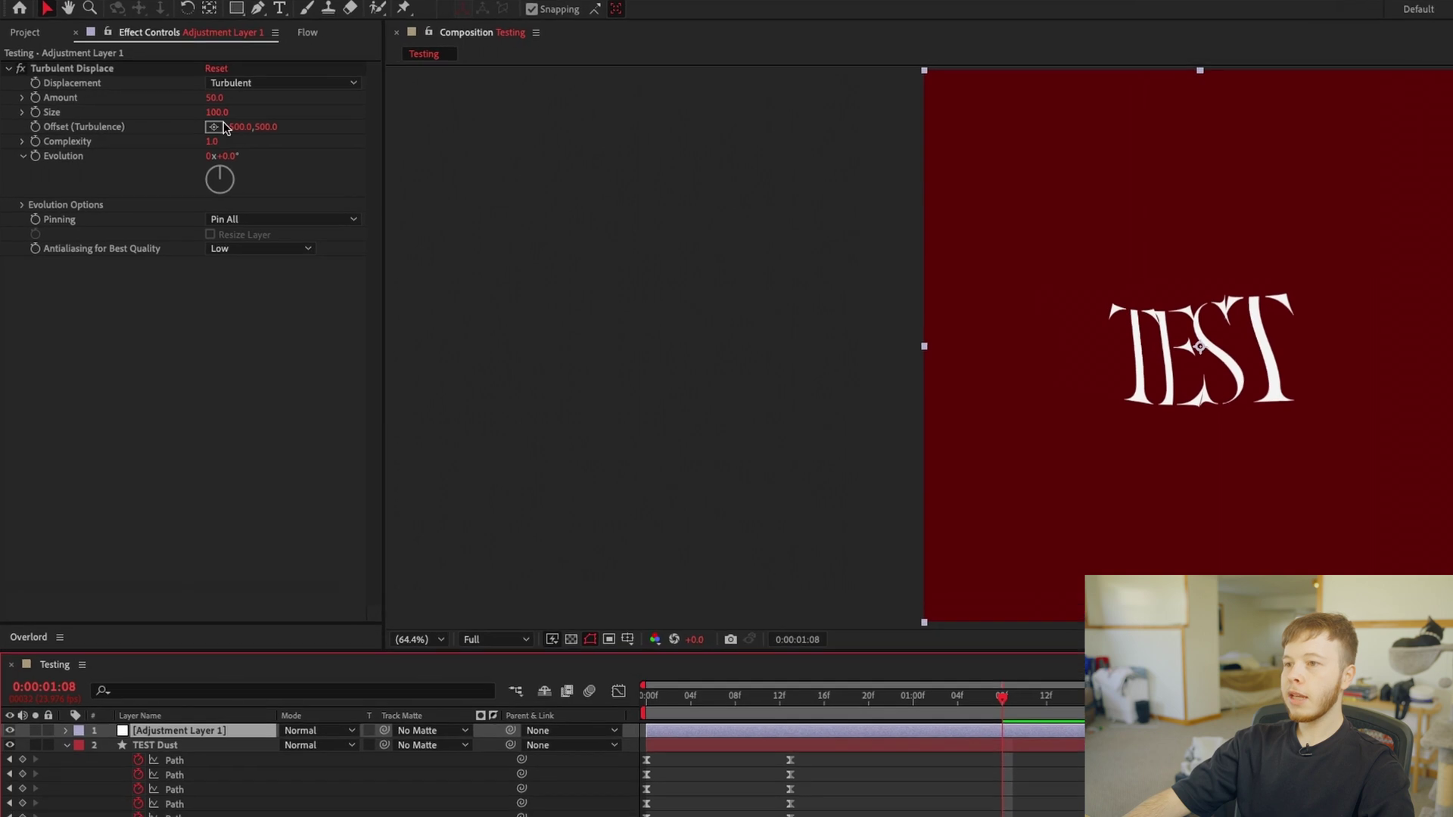
click(213, 99)
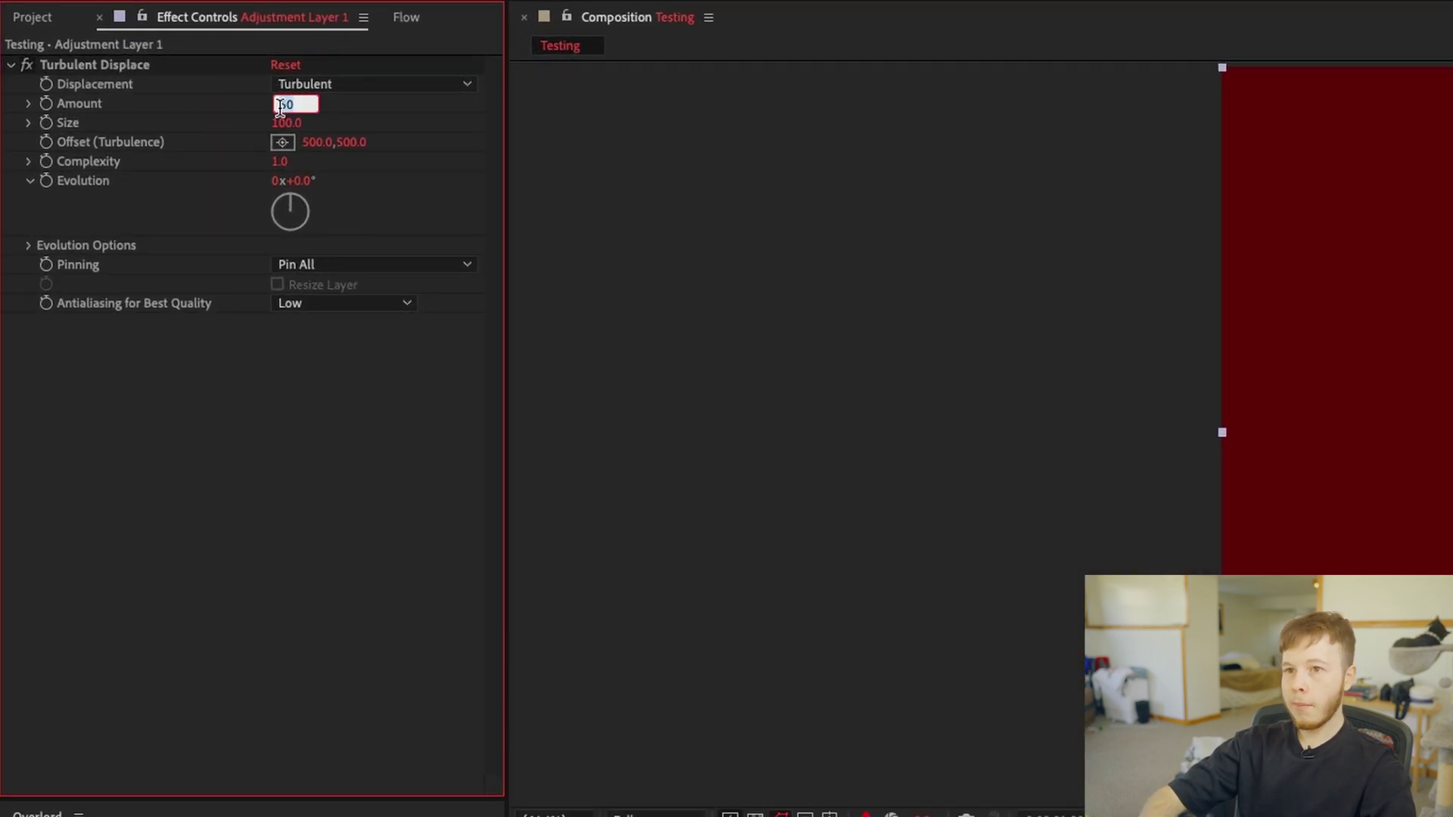
click(93, 69)
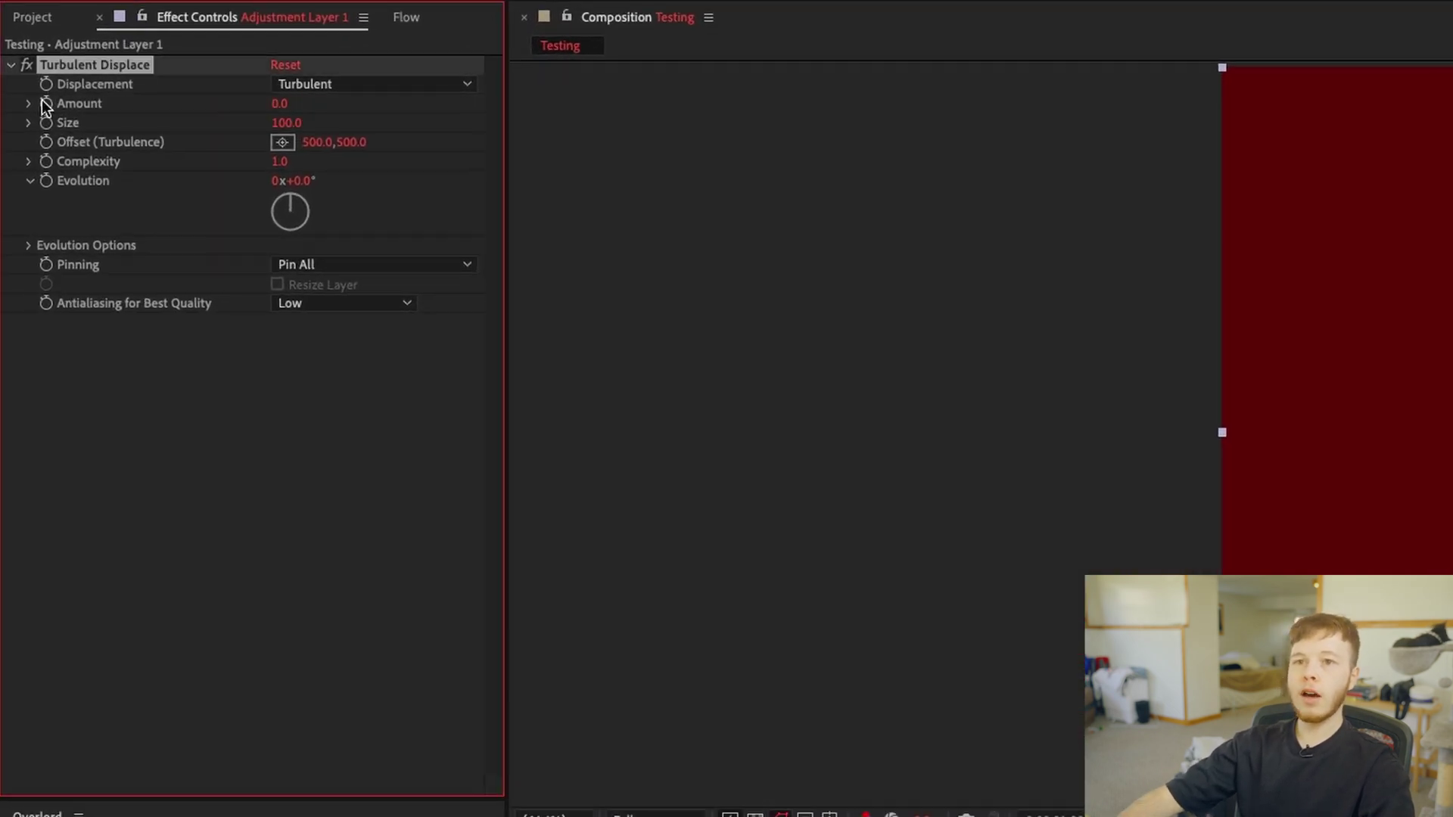
drag(665, 490, 847, 516)
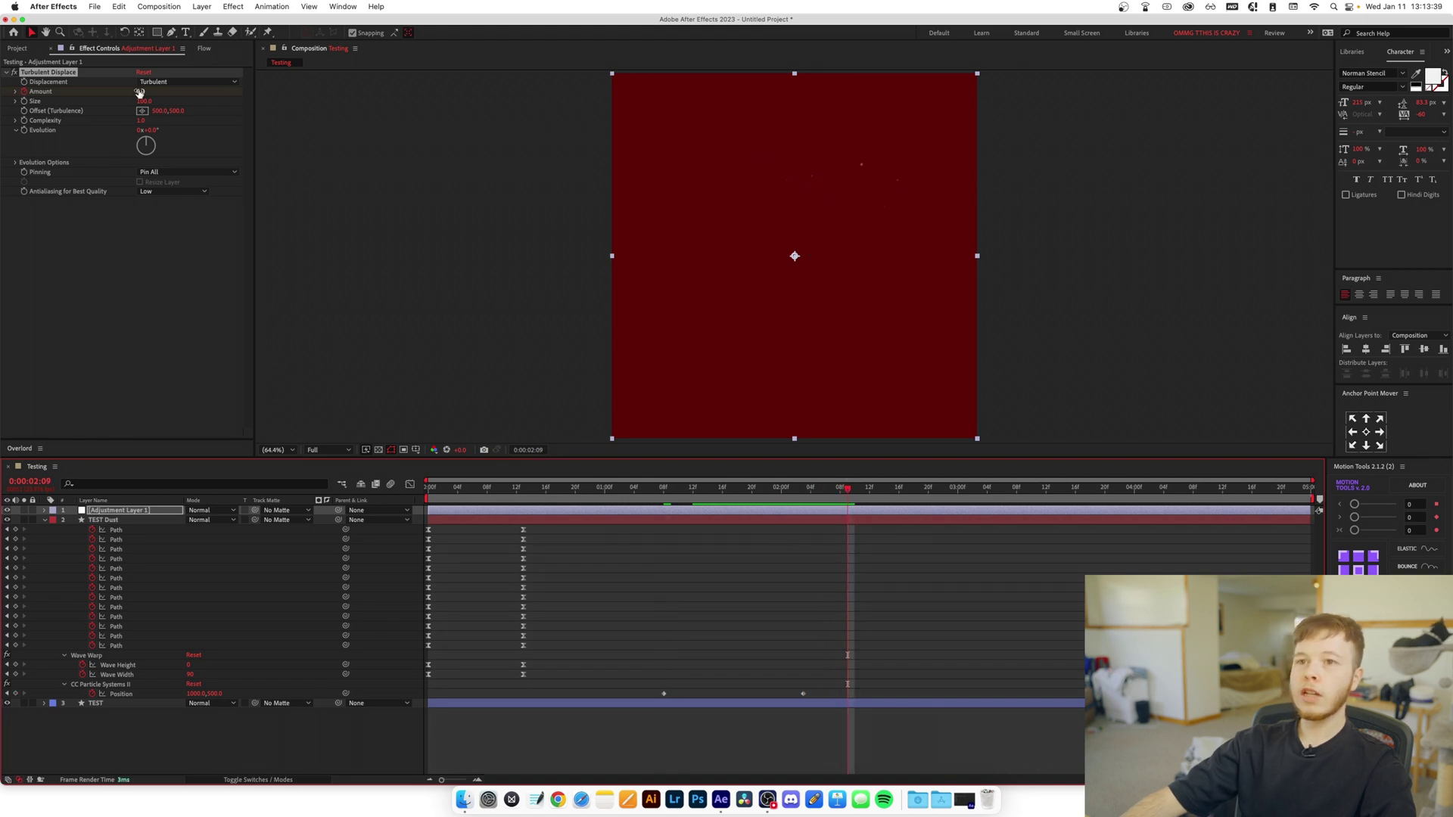
drag(139, 92, 162, 91)
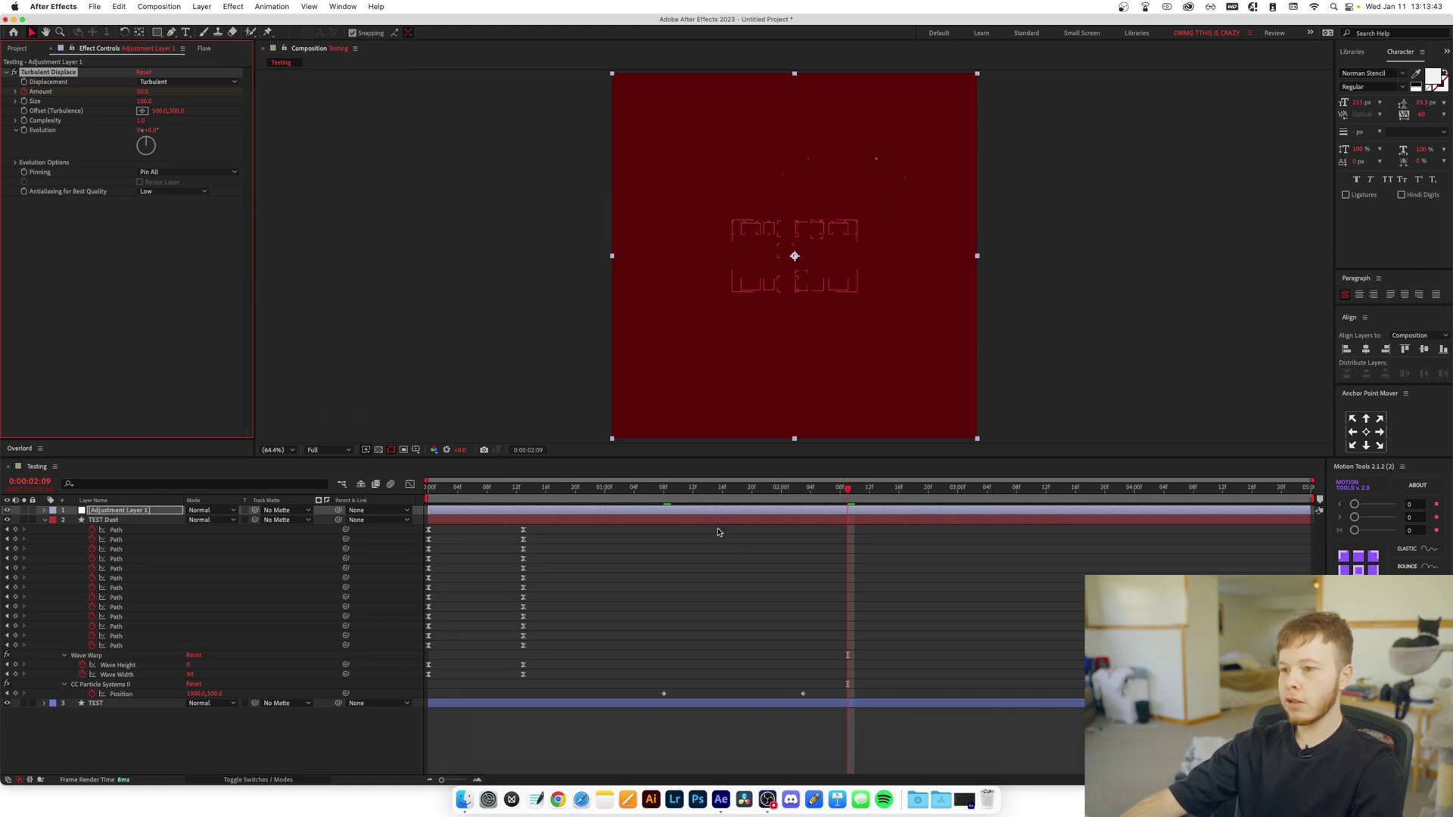
Reveal the Turbulent Displace Amount keyframes, shift the first one to 0:00:01:12, and preview the dust distortion.
key(u)
drag(709, 489, 657, 489)
key(space)
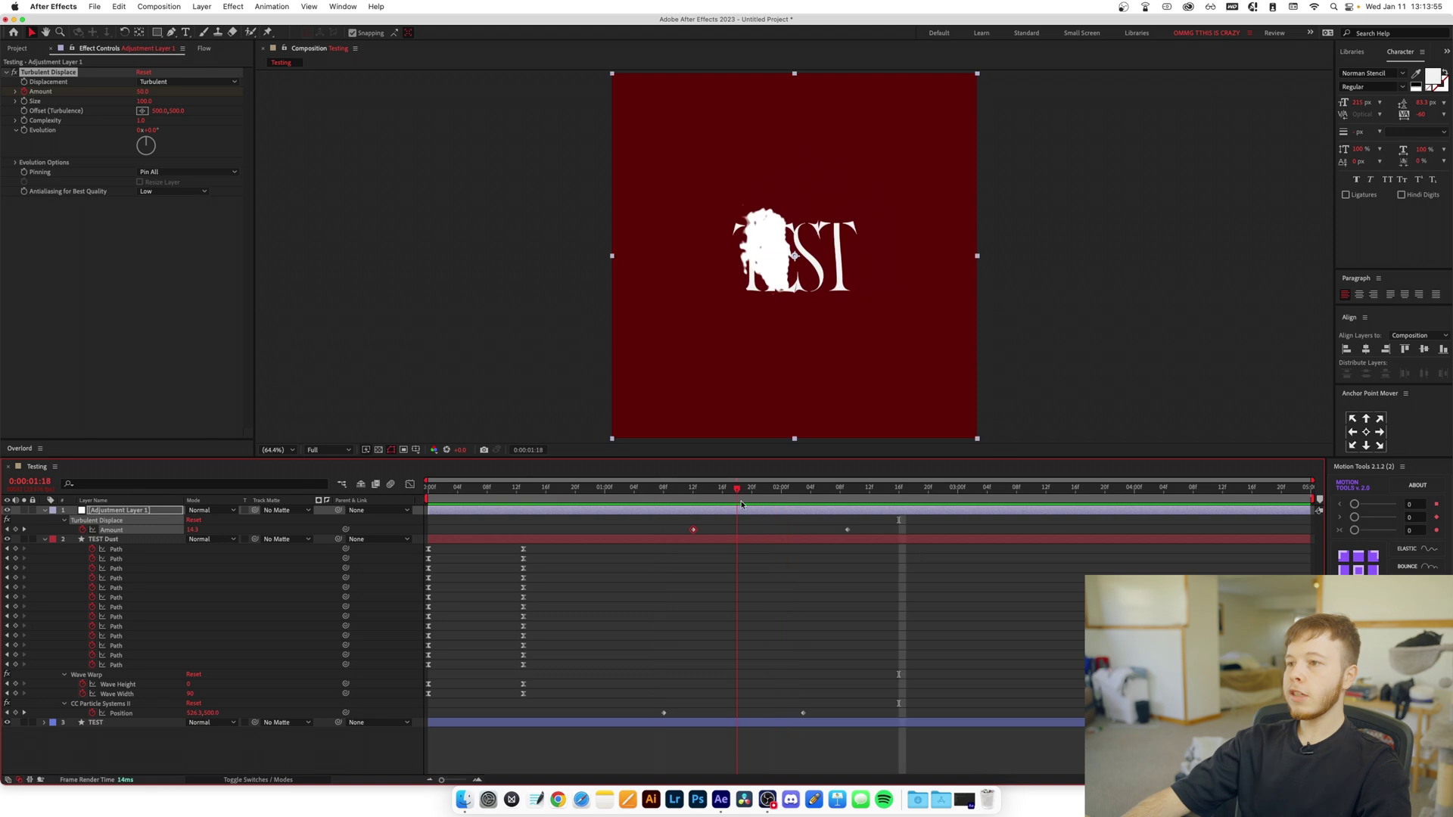
mouse_move(739, 491)
mouse_down()
mouse_move(827, 495)
mouse_move(699, 502)
mouse_move(856, 505)
mouse_move(717, 503)
mouse_move(760, 502)
mouse_move(740, 501)
mouse_up()
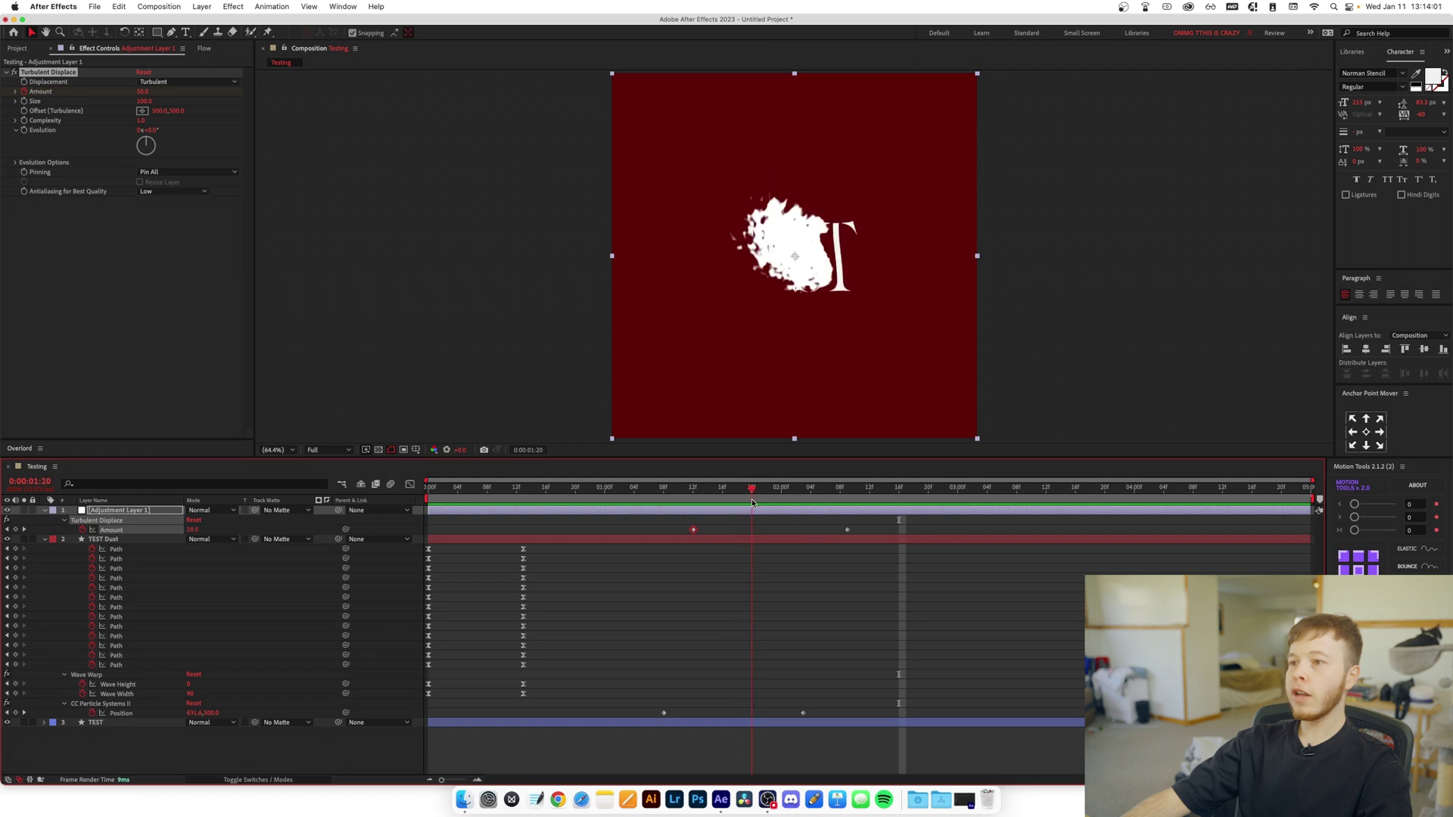
Reduce the Turbulent Displace Size for finer distortion, and animate it between 0:00:01:12 and 0:00:02:09.
drag(148, 103, 141, 103)
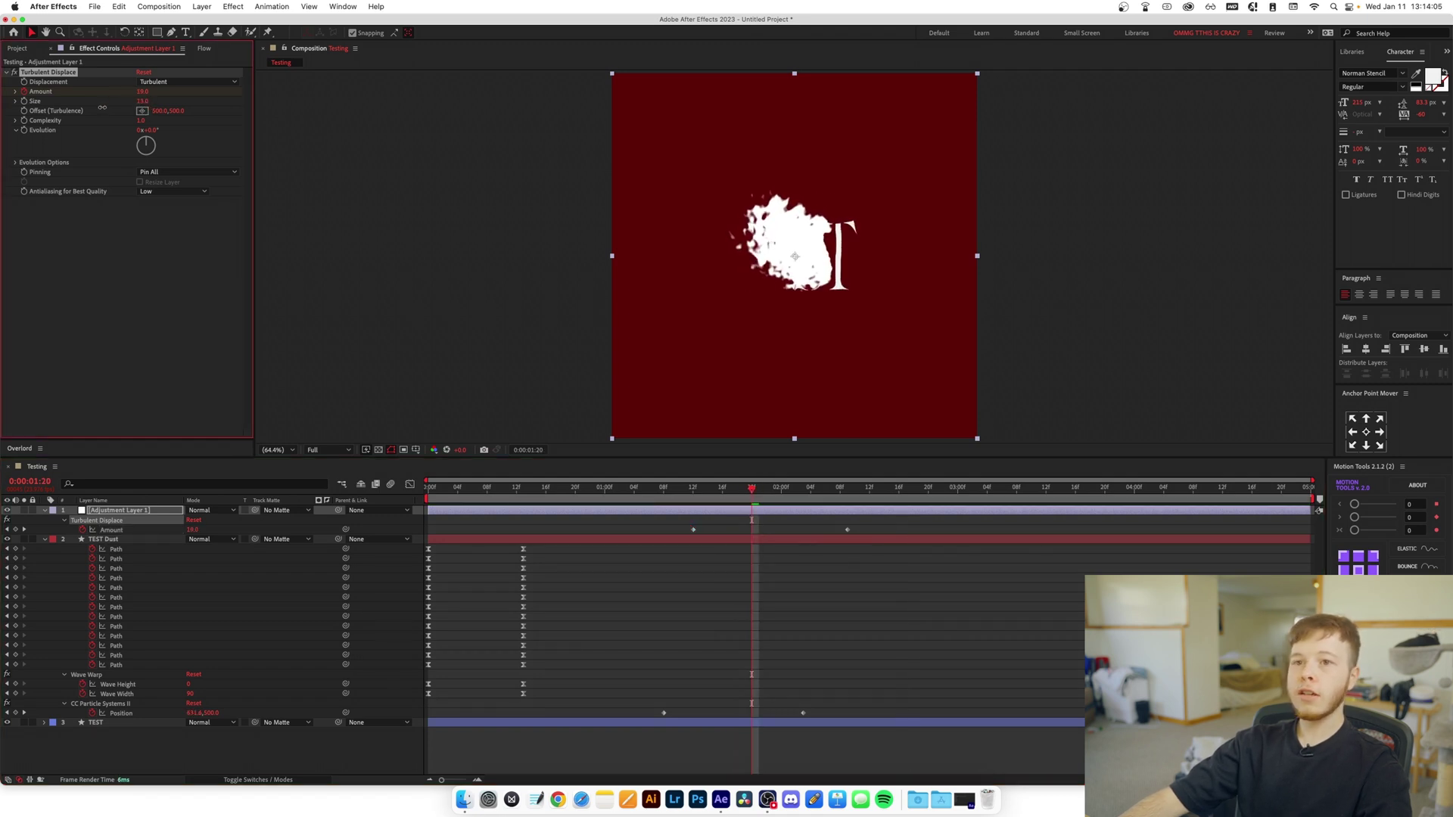
click(746, 490)
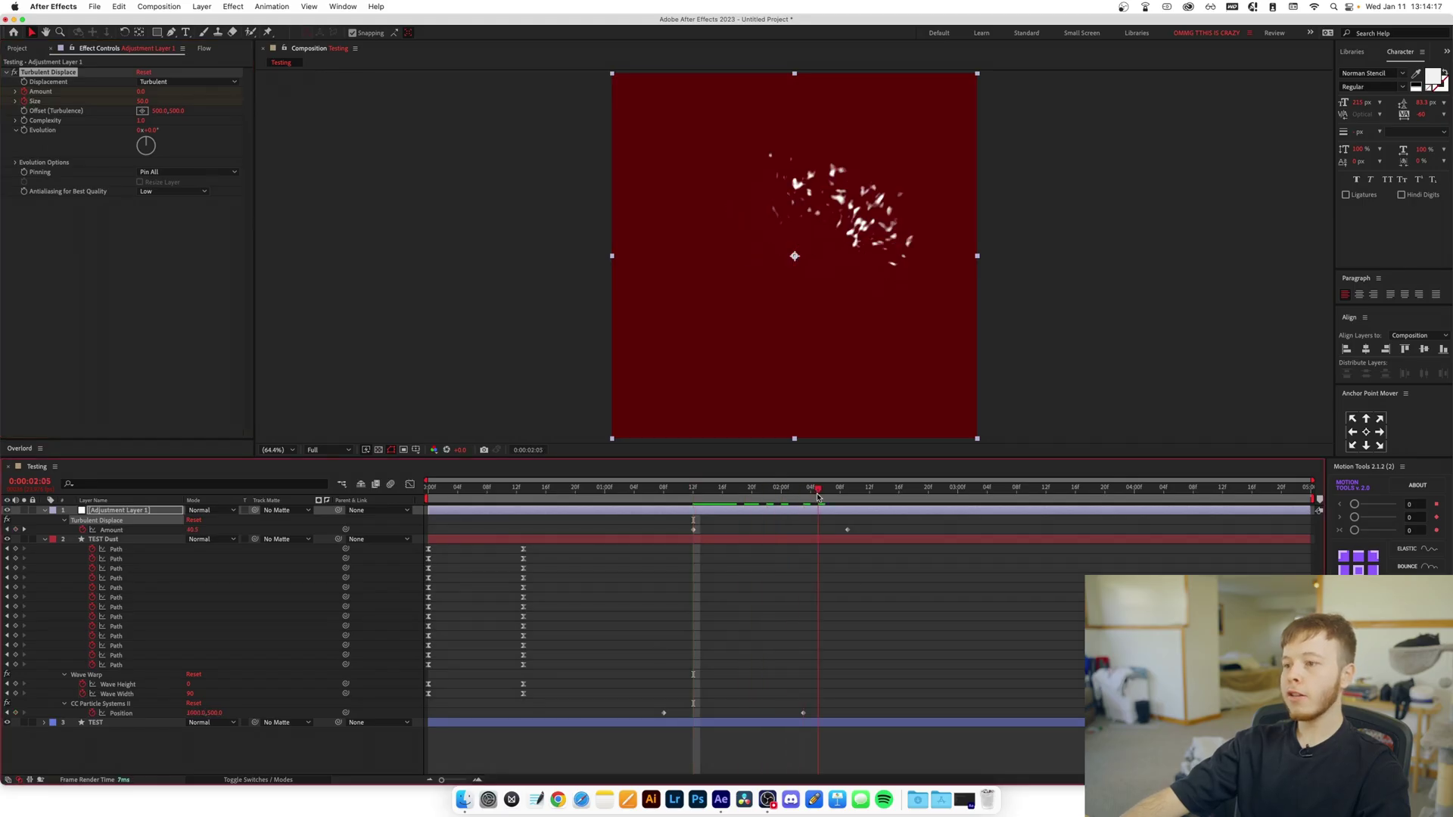
drag(820, 490, 847, 489)
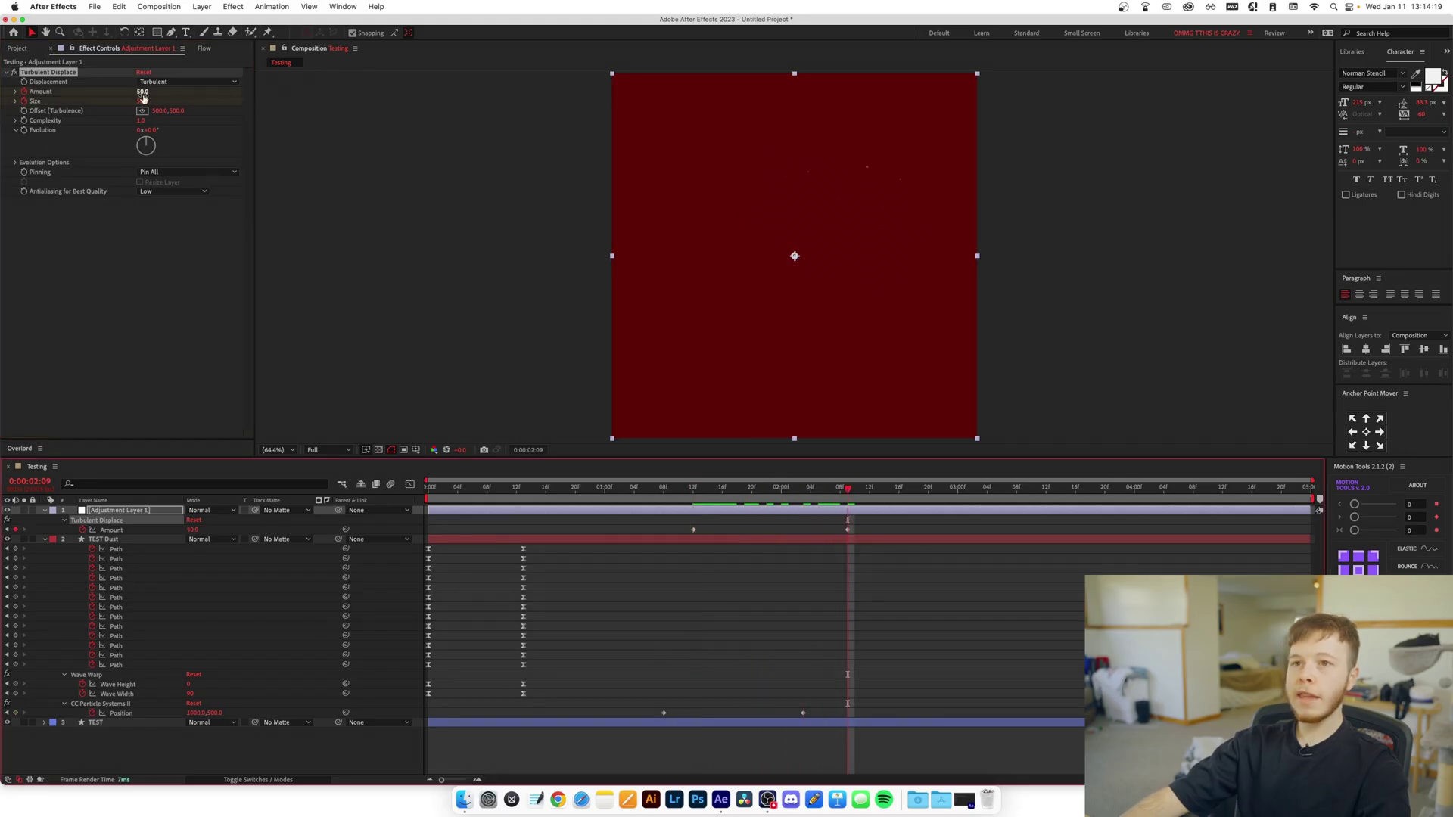
drag(143, 101, 159, 101)
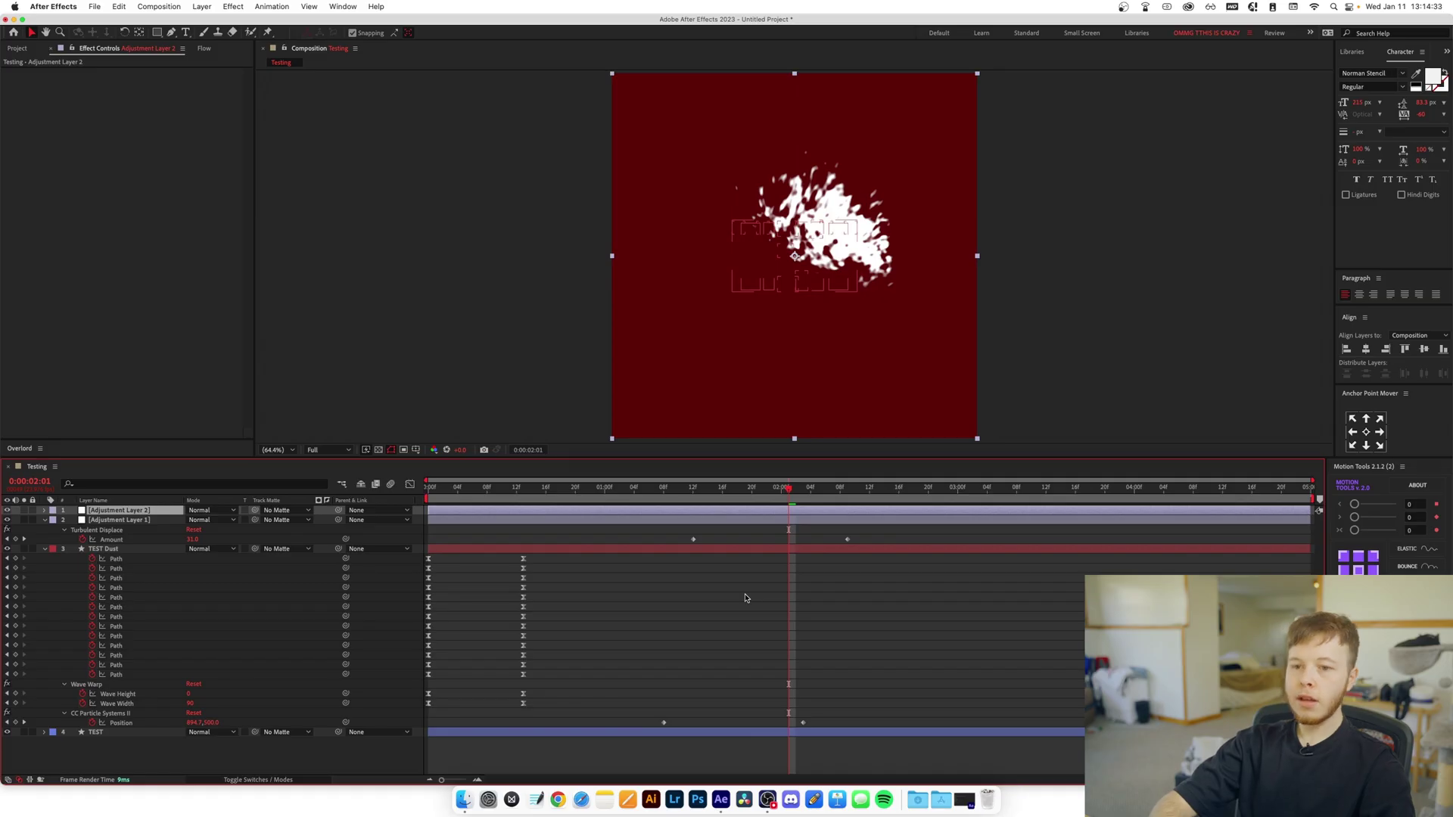
Add a second adjustment layer on top and apply the Transform effect to it.
key(ctrl+space)
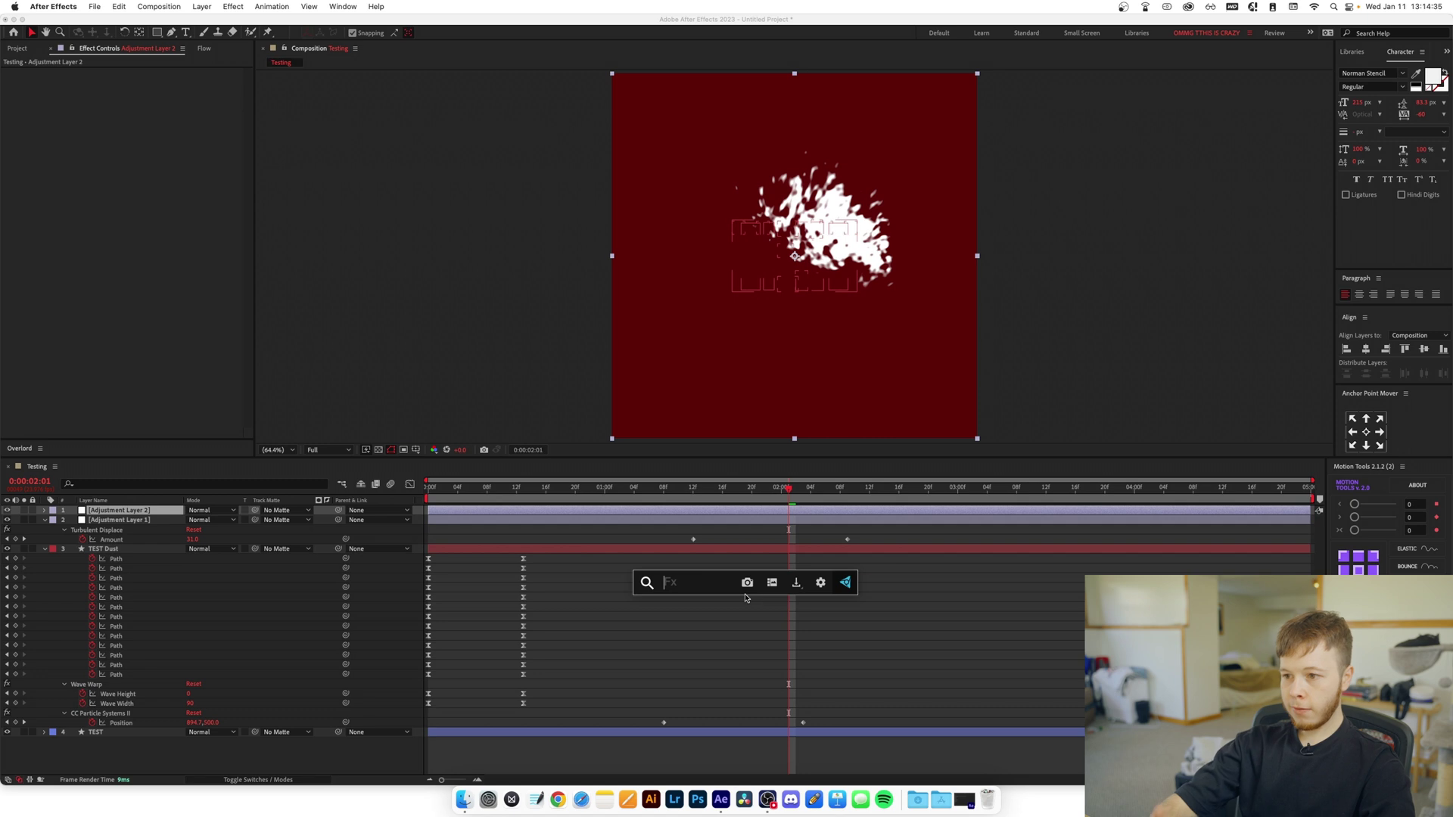
text(tran)
key(Return)
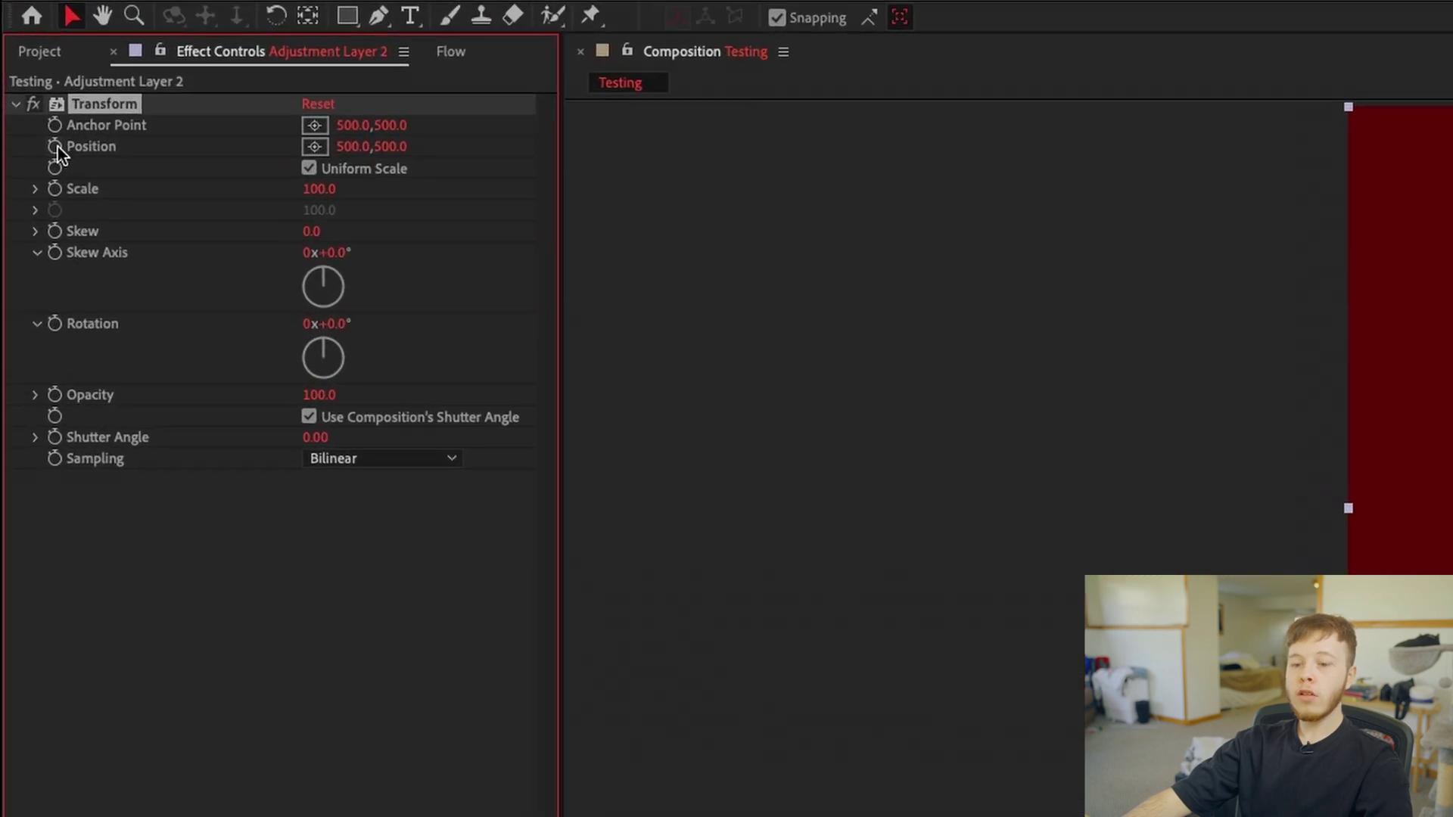
Give the Transform effect's Position an expression with posterizeTime(6) followed by wiggle(200,2).
alt+click(58, 147)
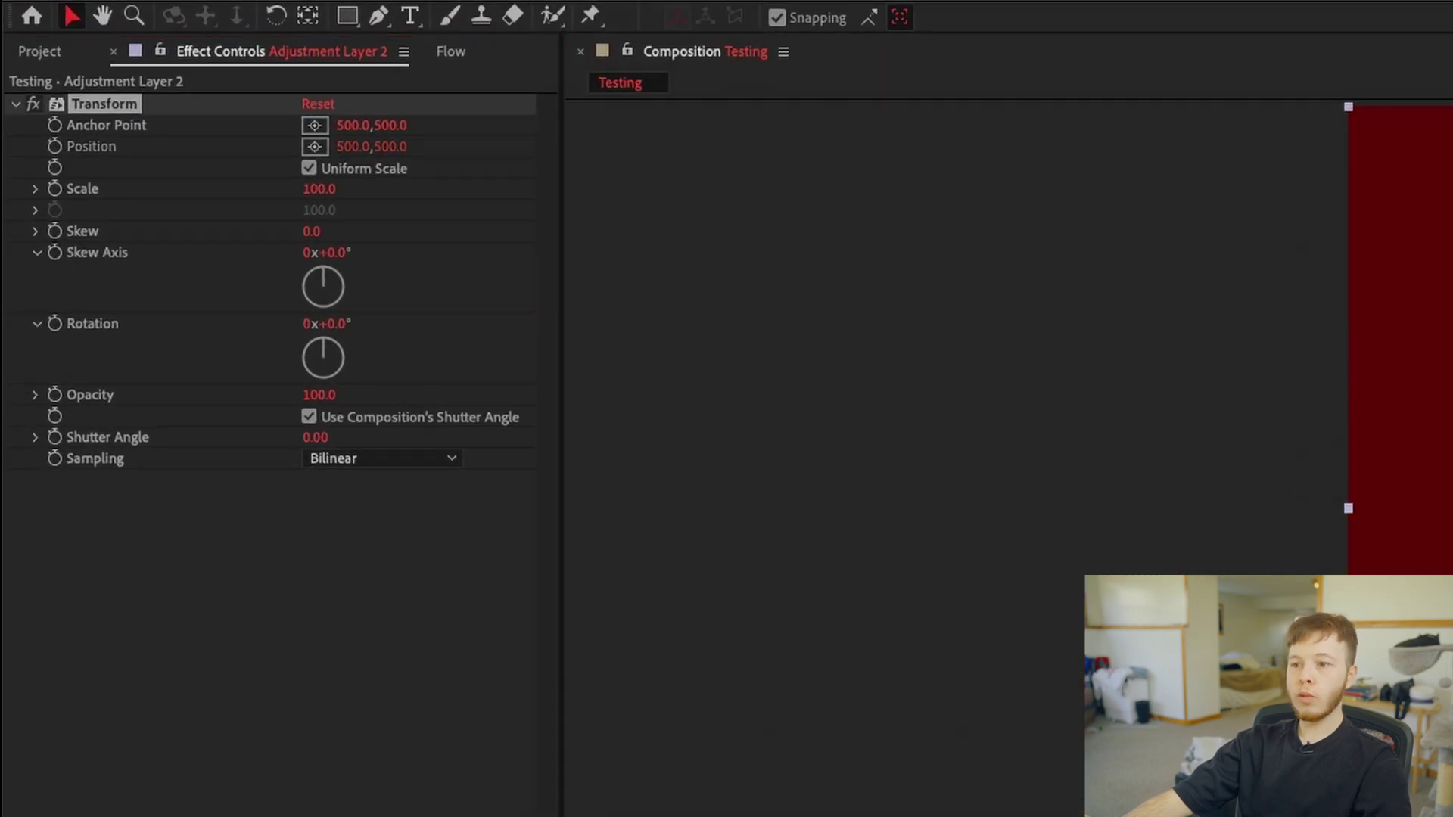
text(post)
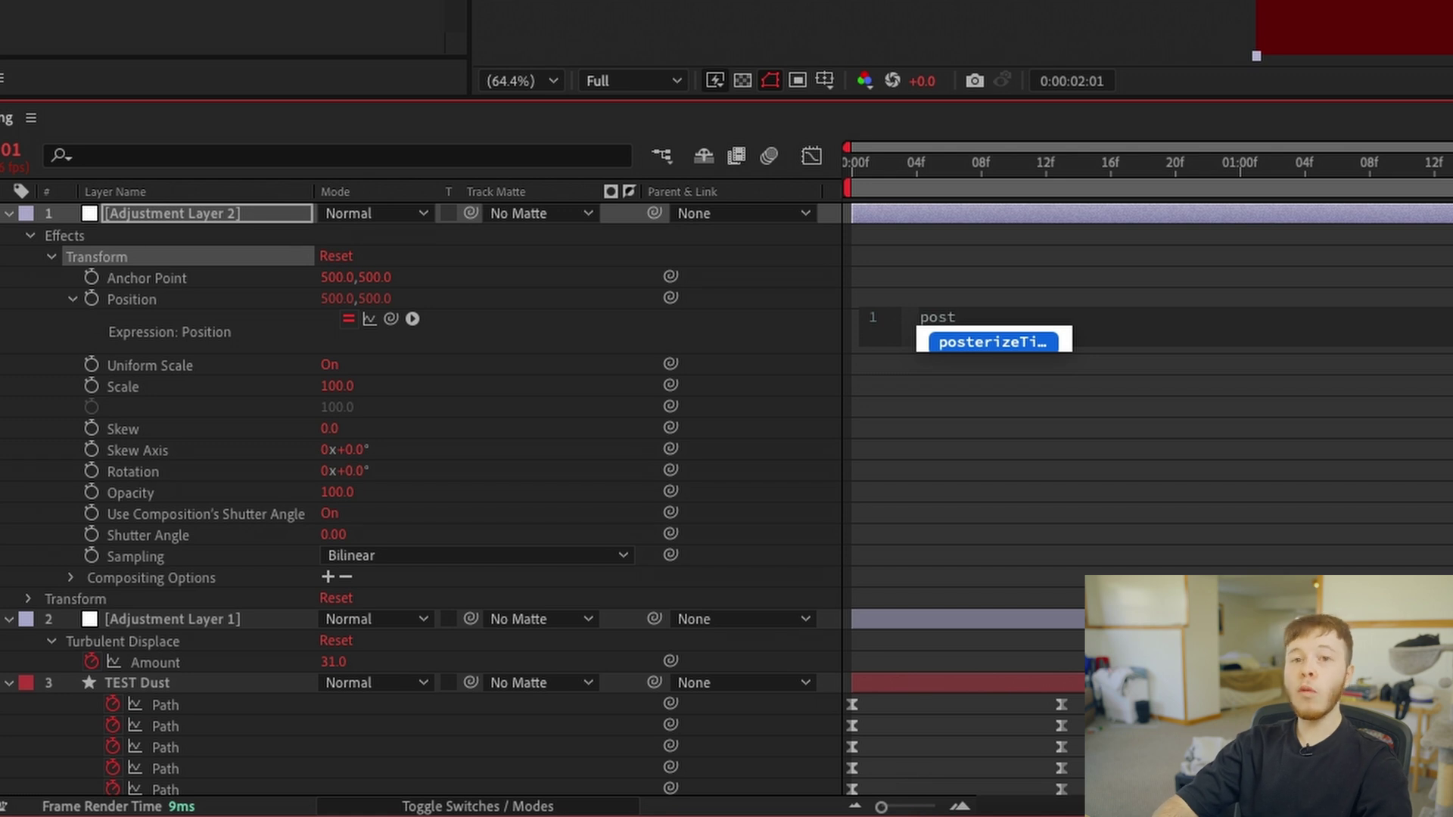
key(Return)
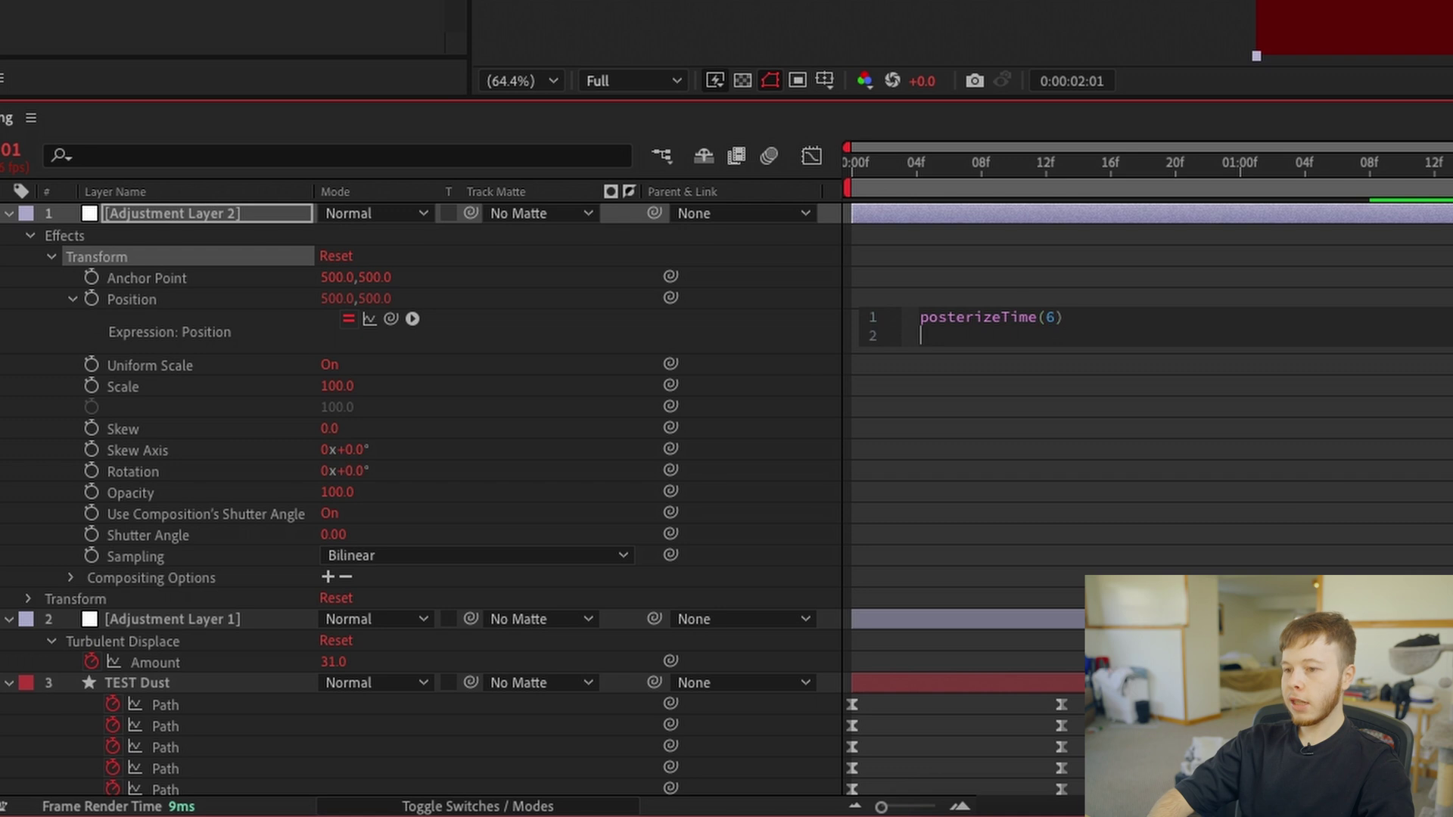
text(wiggle)
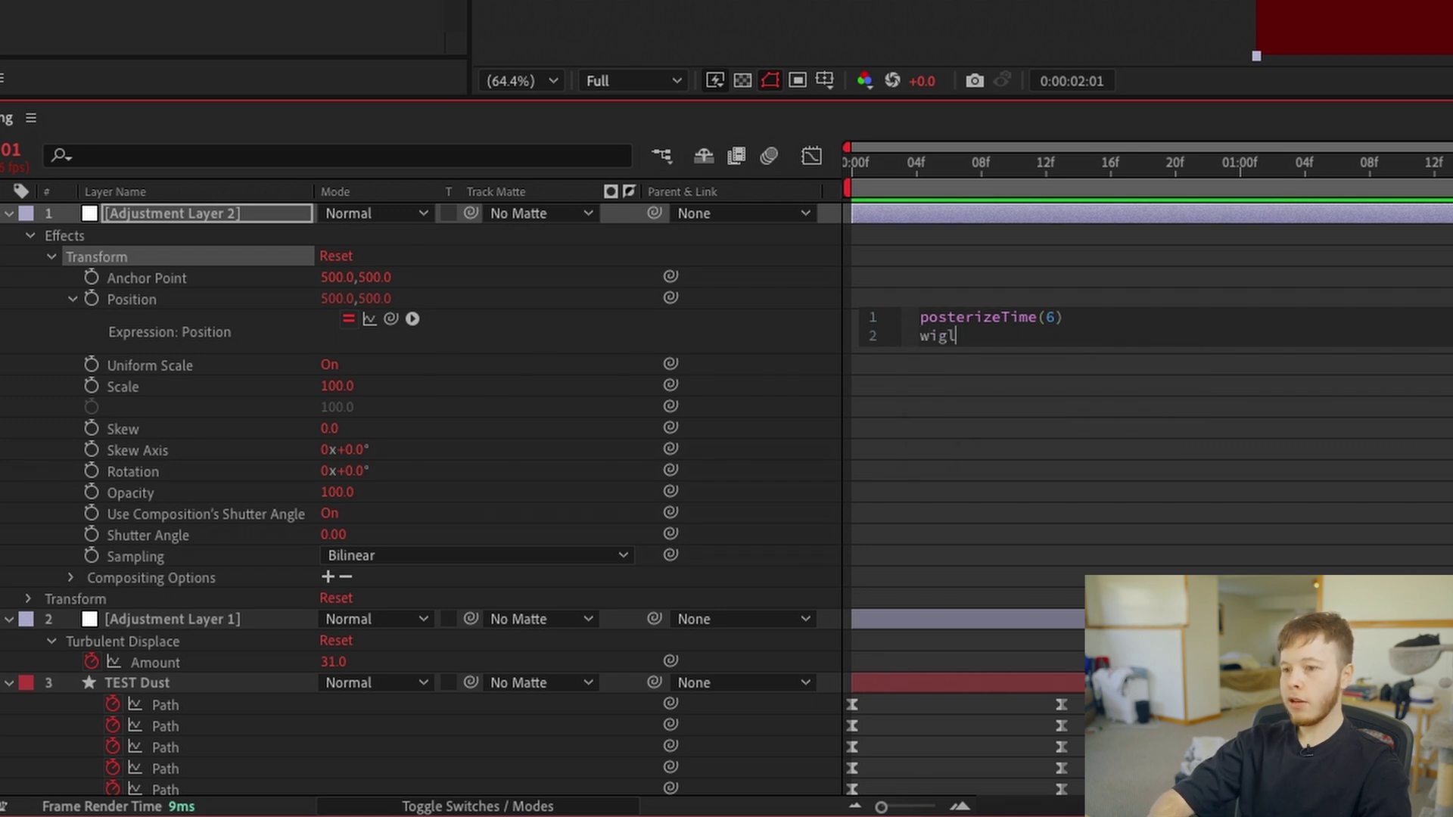
key(Return)
text(200m)
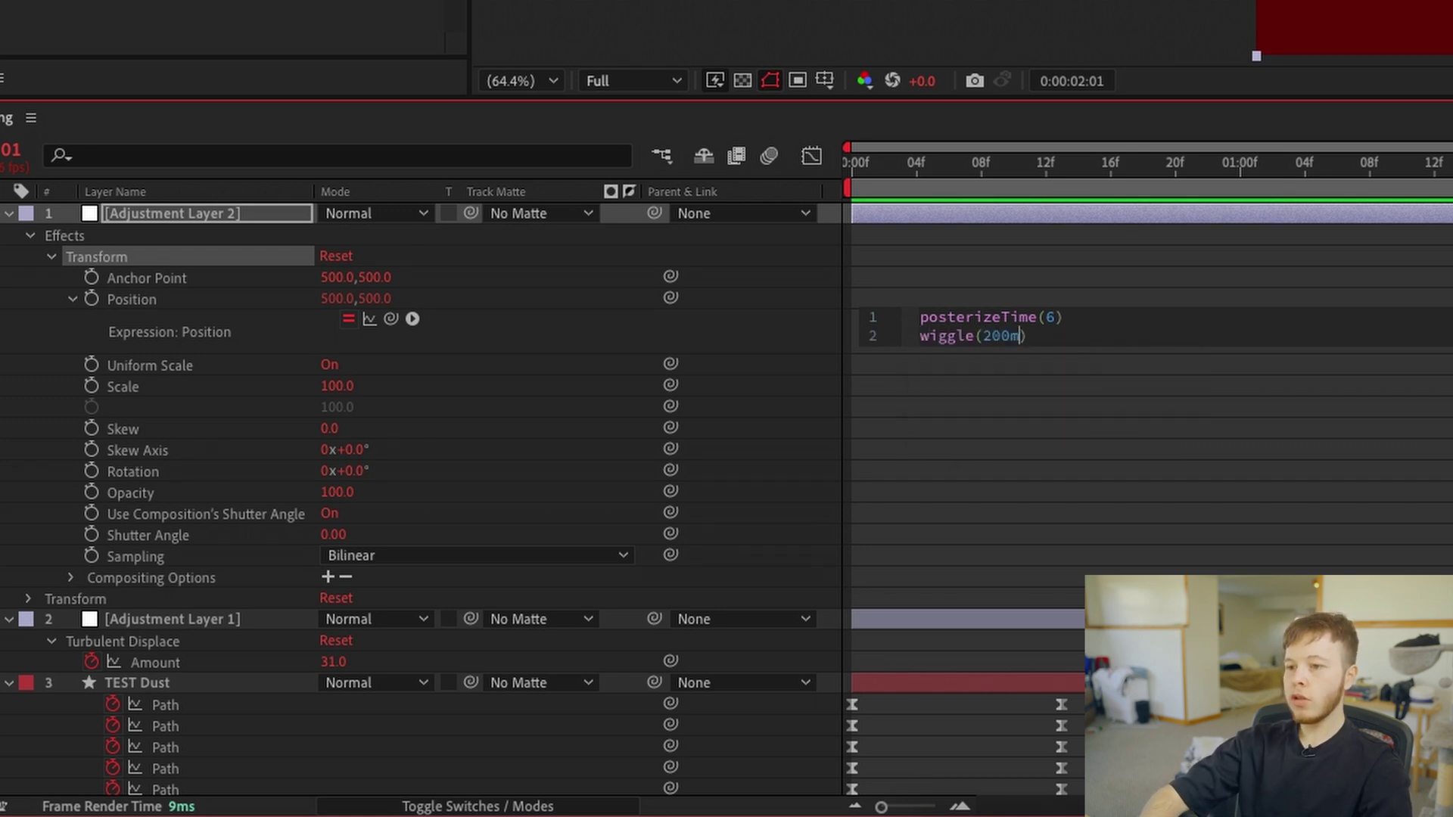
text(,2)
key(KP_Enter)
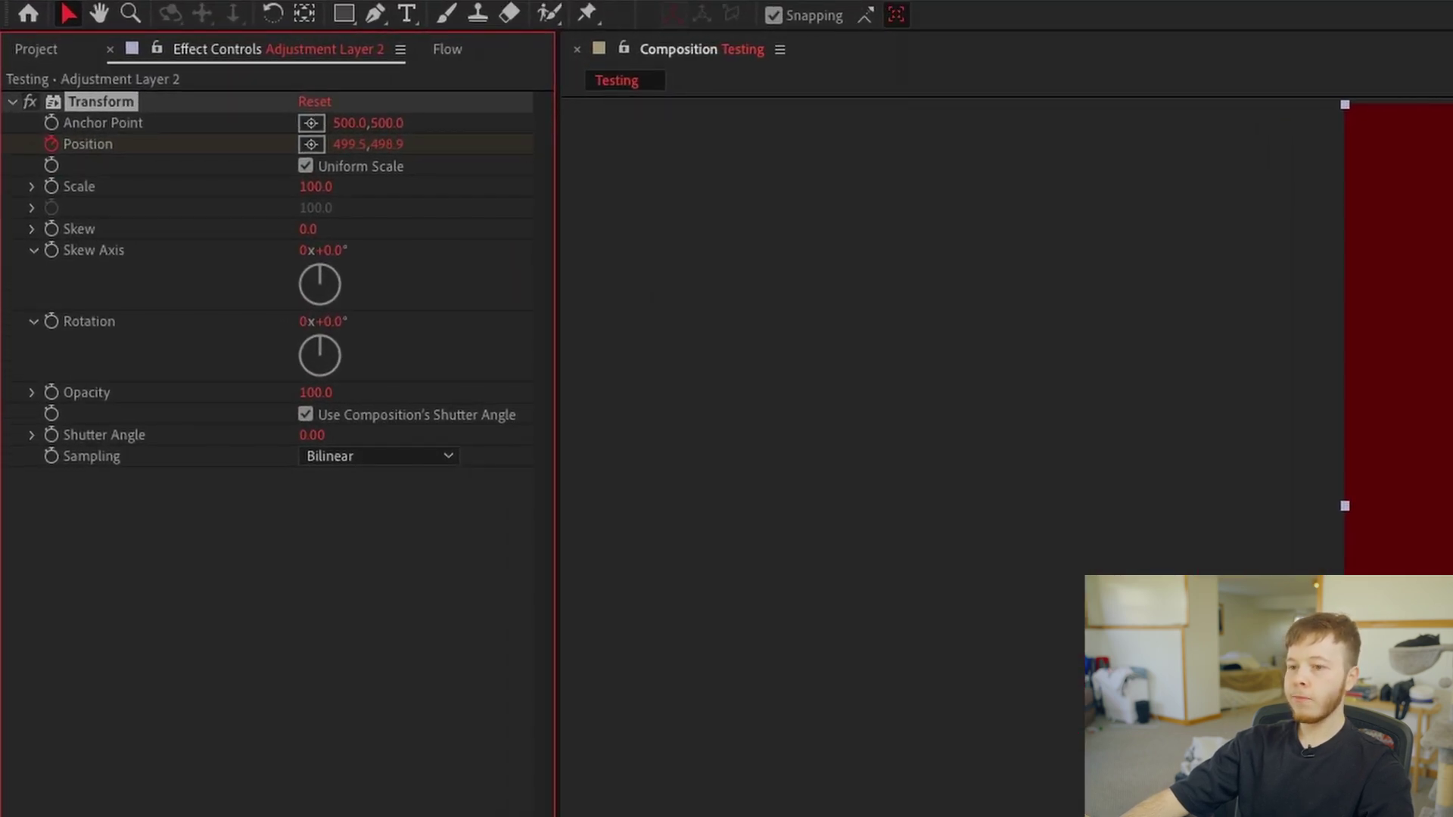
Animate the Transform effect's Position from 0:00:01:12 to an up-and-right offset at 0:00:02:09, and preview the drift.
drag(694, 490, 847, 496)
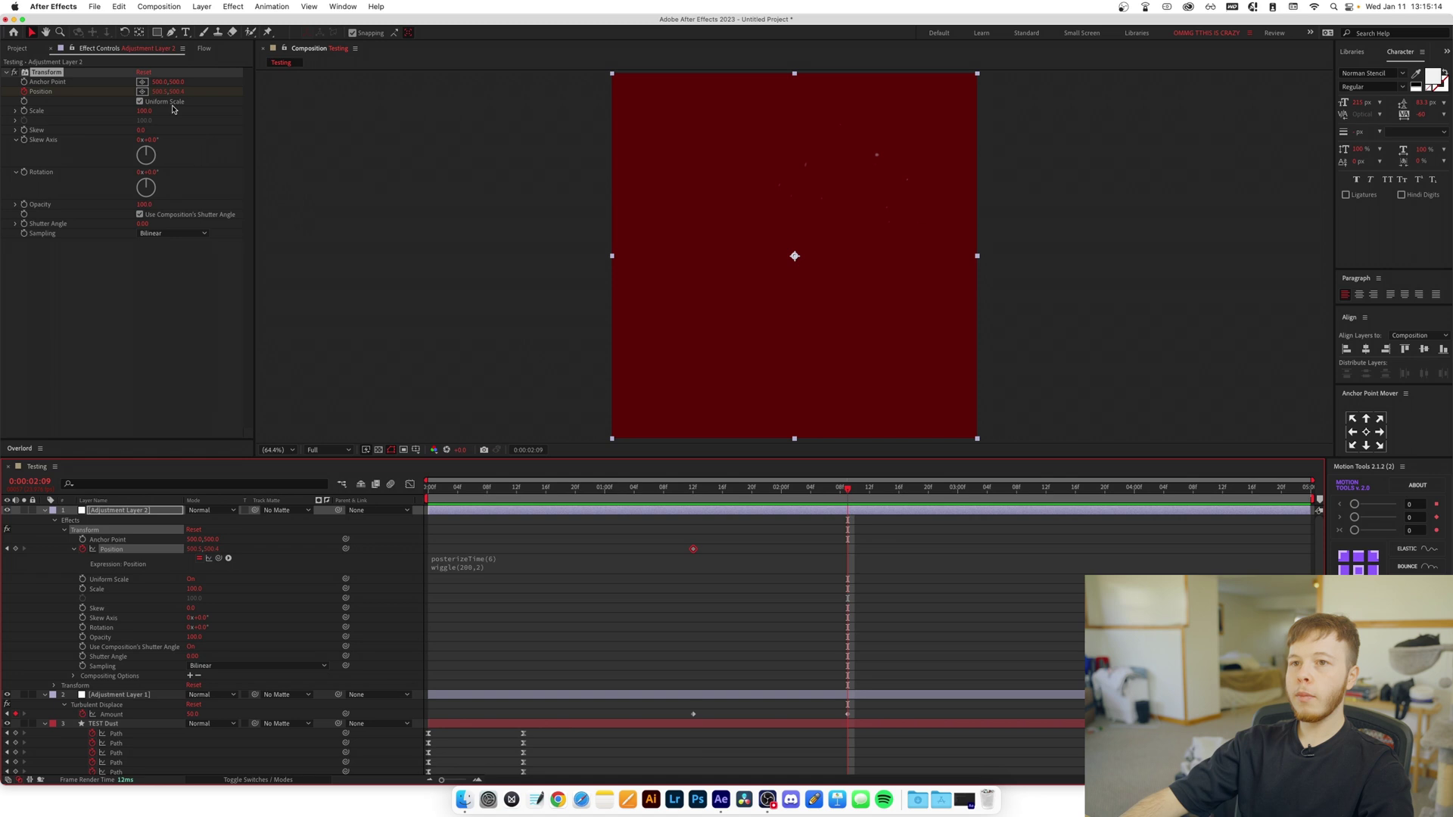
mouse_move(178, 97)
mouse_down()
mouse_move(155, 92)
mouse_move(192, 92)
mouse_up()
click(676, 492)
key(space)
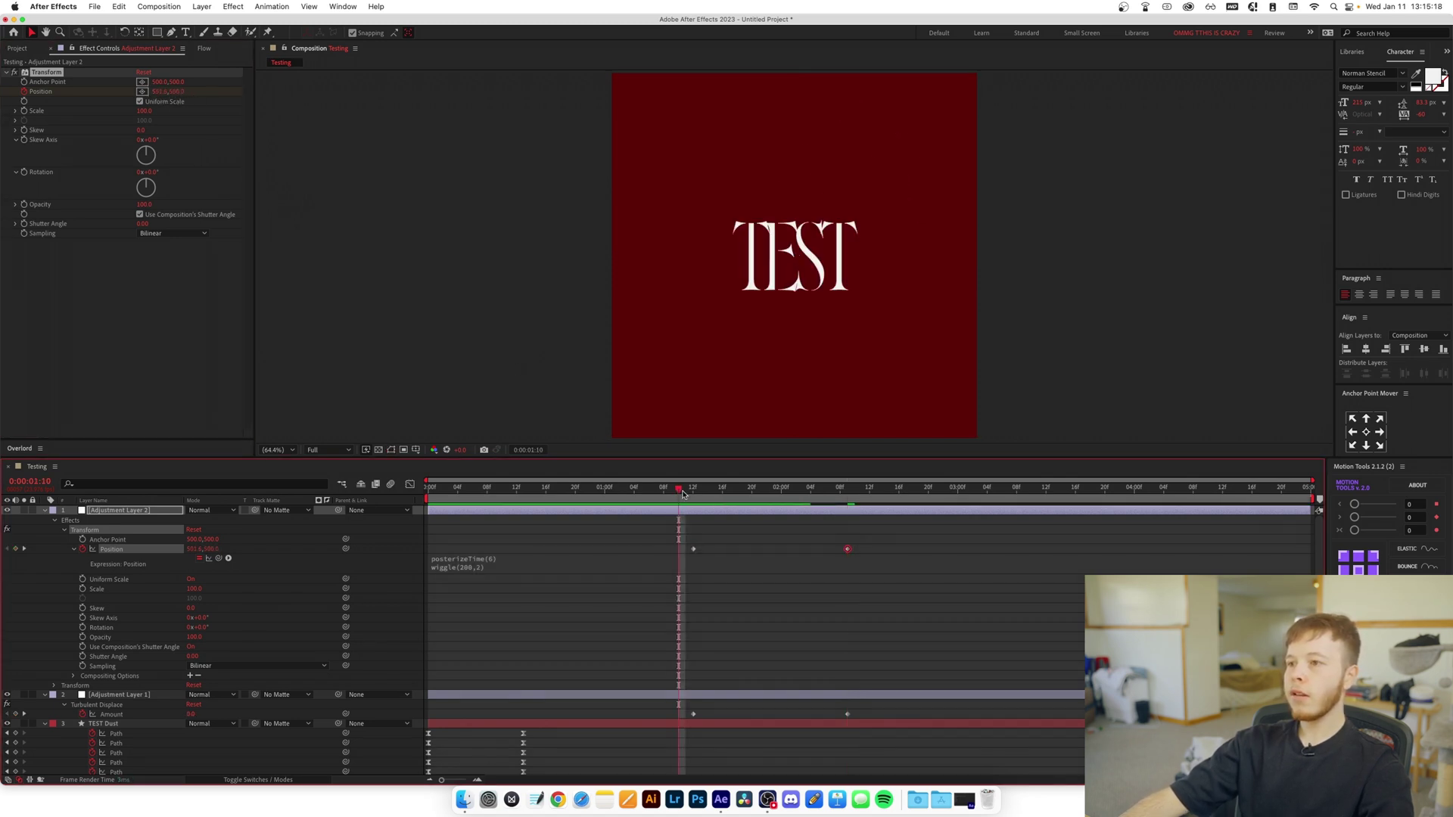
key(space)
click(677, 492)
key(space)
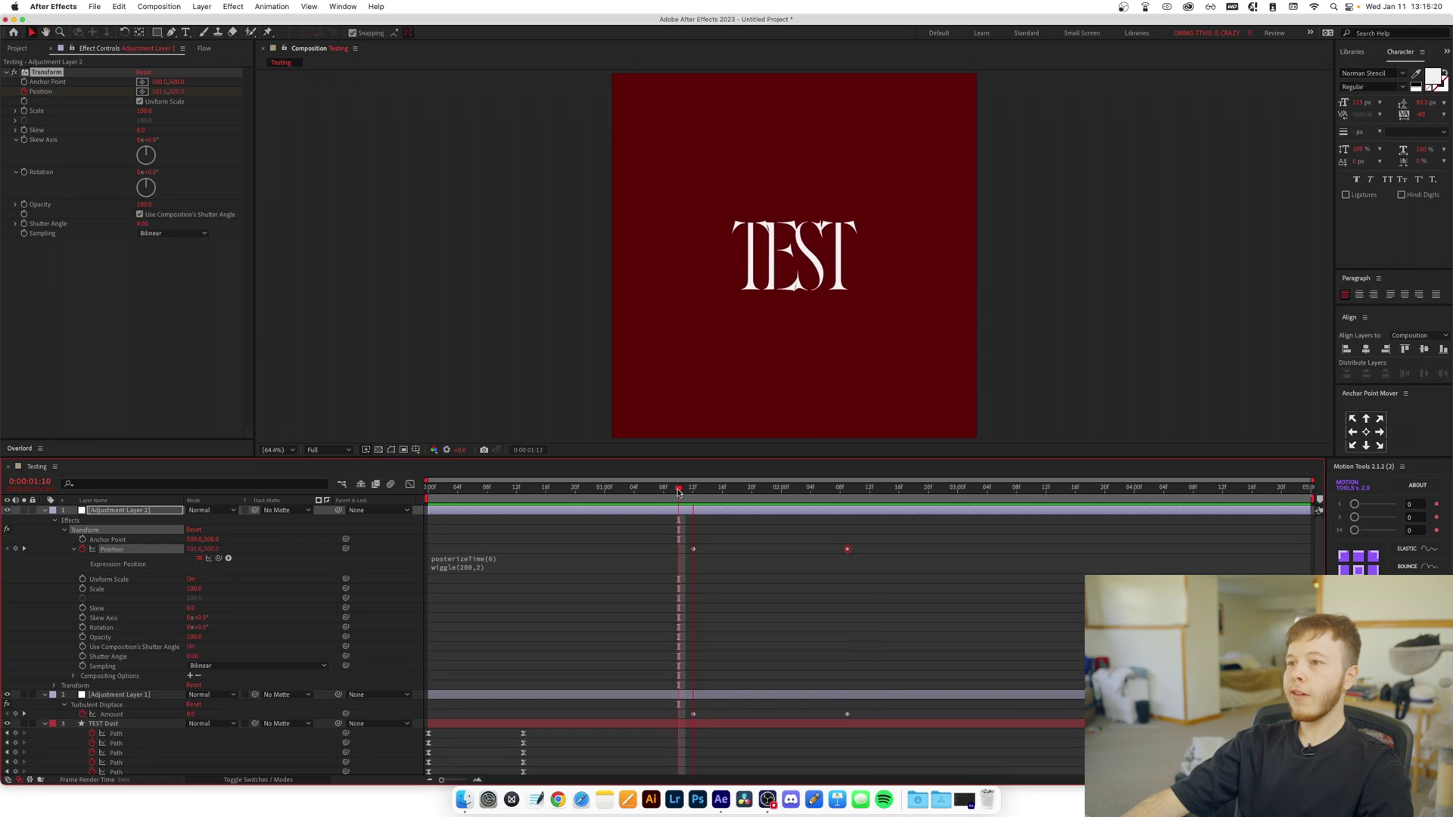
key(space)
drag(681, 492, 847, 507)
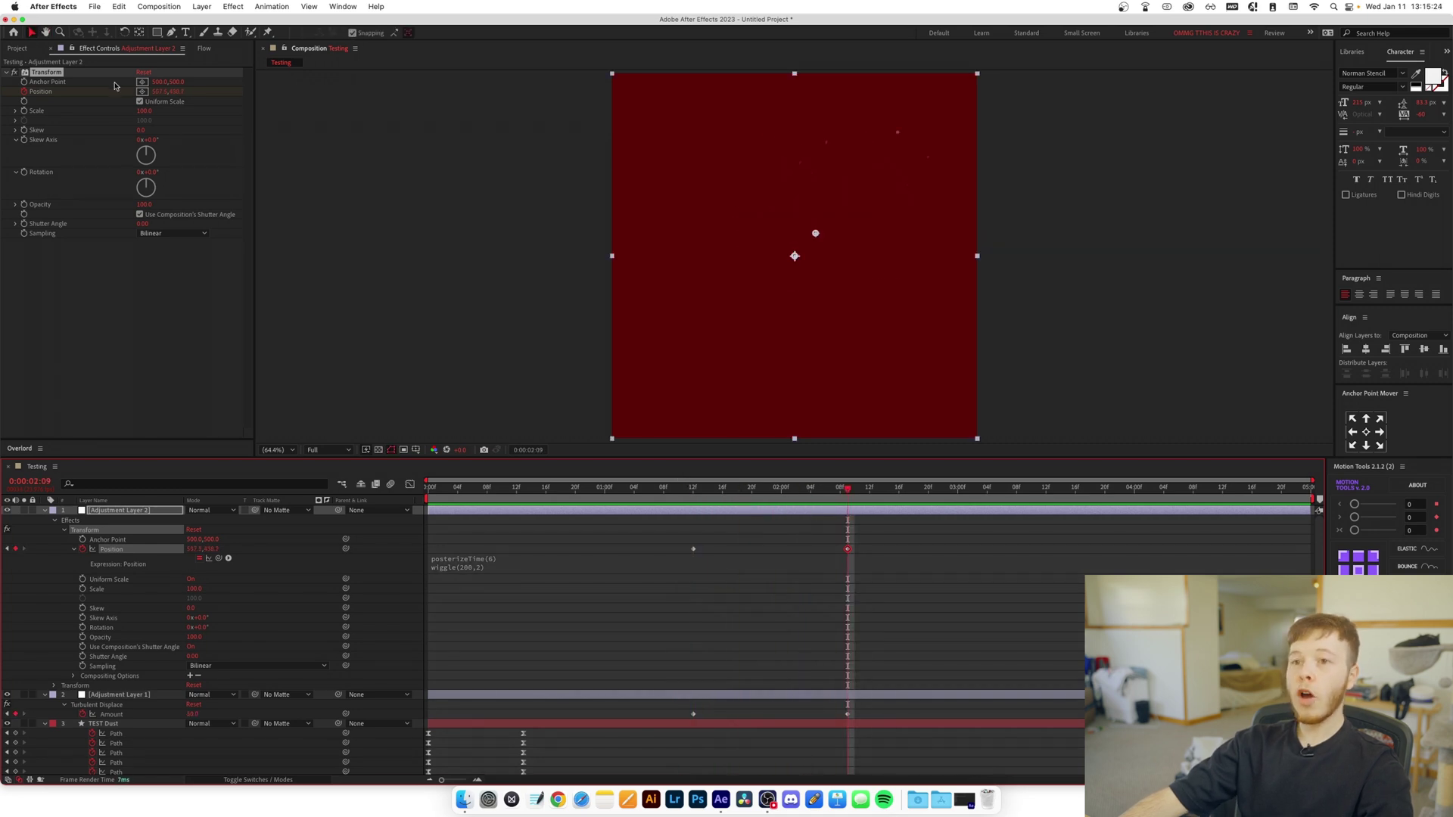
click(175, 92)
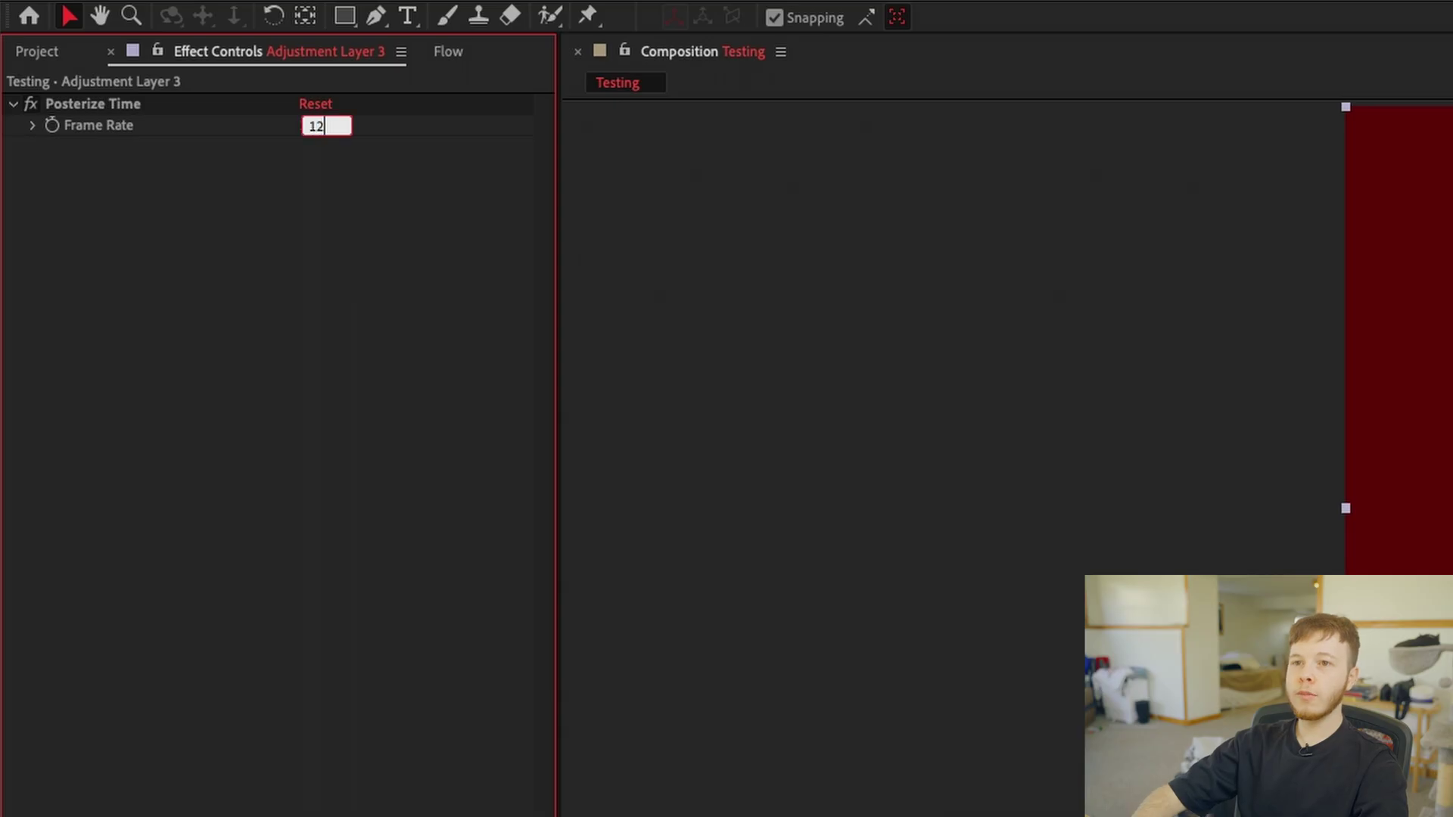
Add a third adjustment layer on top with Posterize Time at a frame rate of 12.
key(Return)
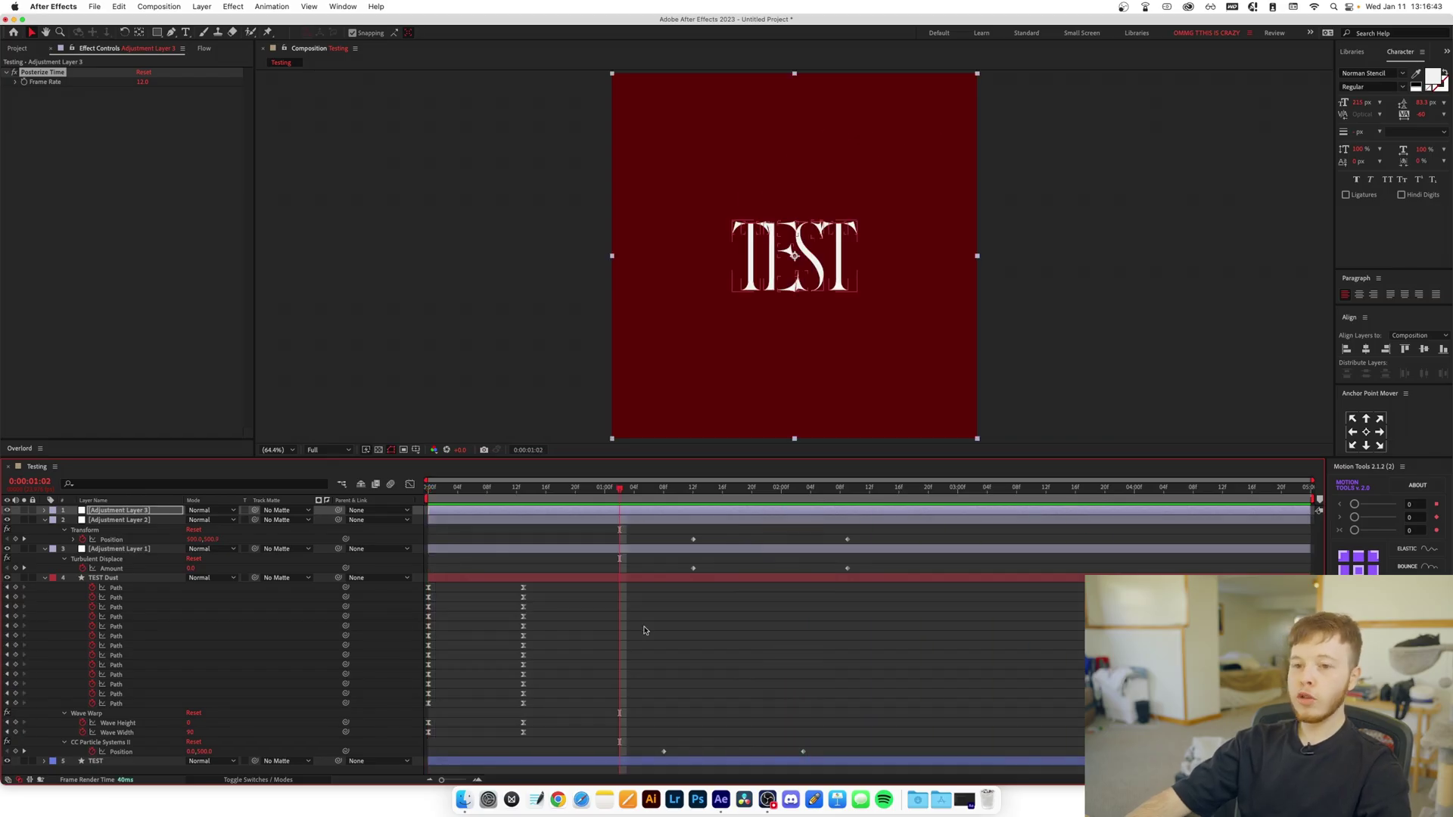
Apply Glow with a radius of 33 to a new adjustment layer placed directly below the Posterize Time layer.
key(super+alt+y)
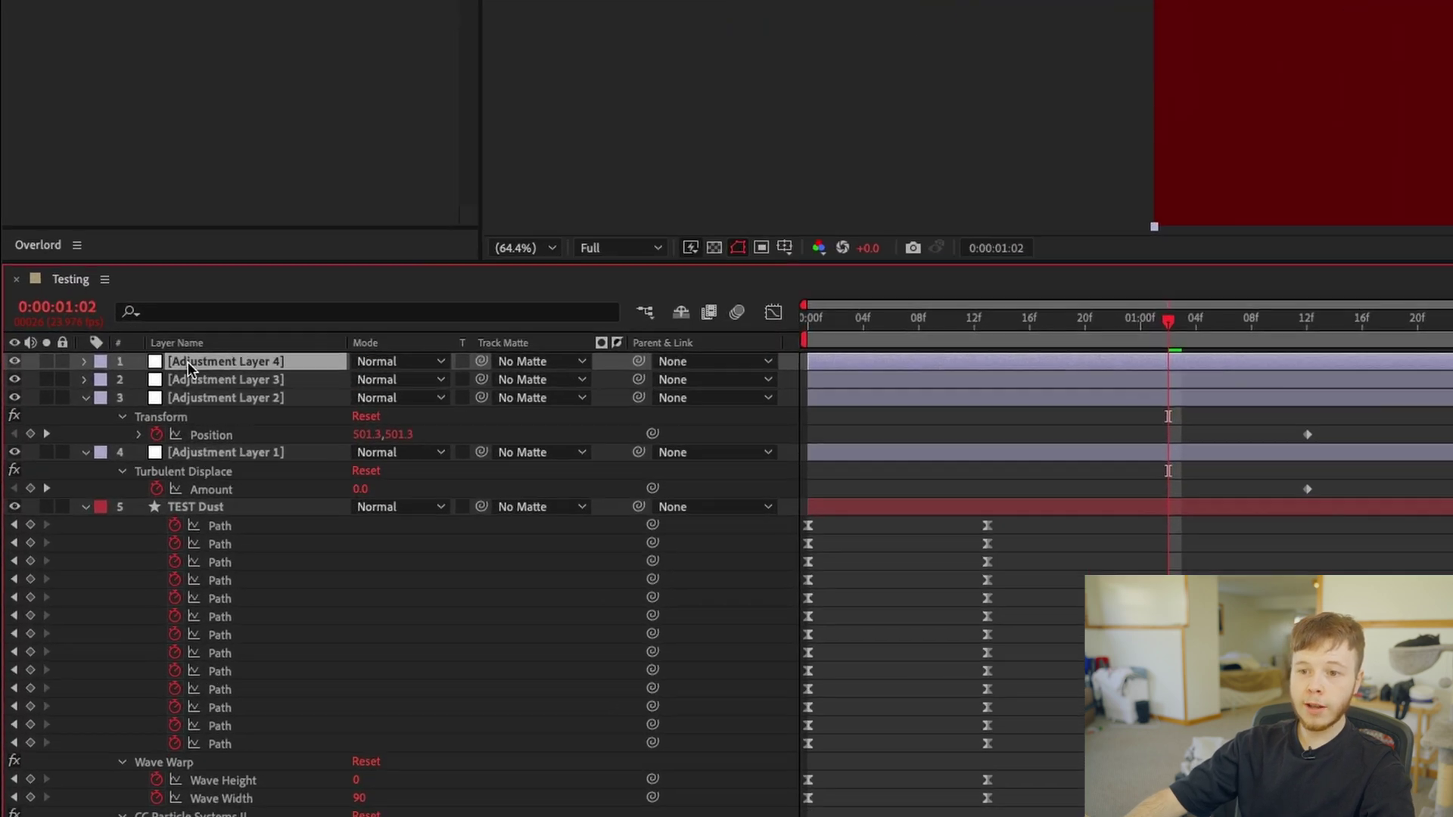
drag(188, 361, 186, 390)
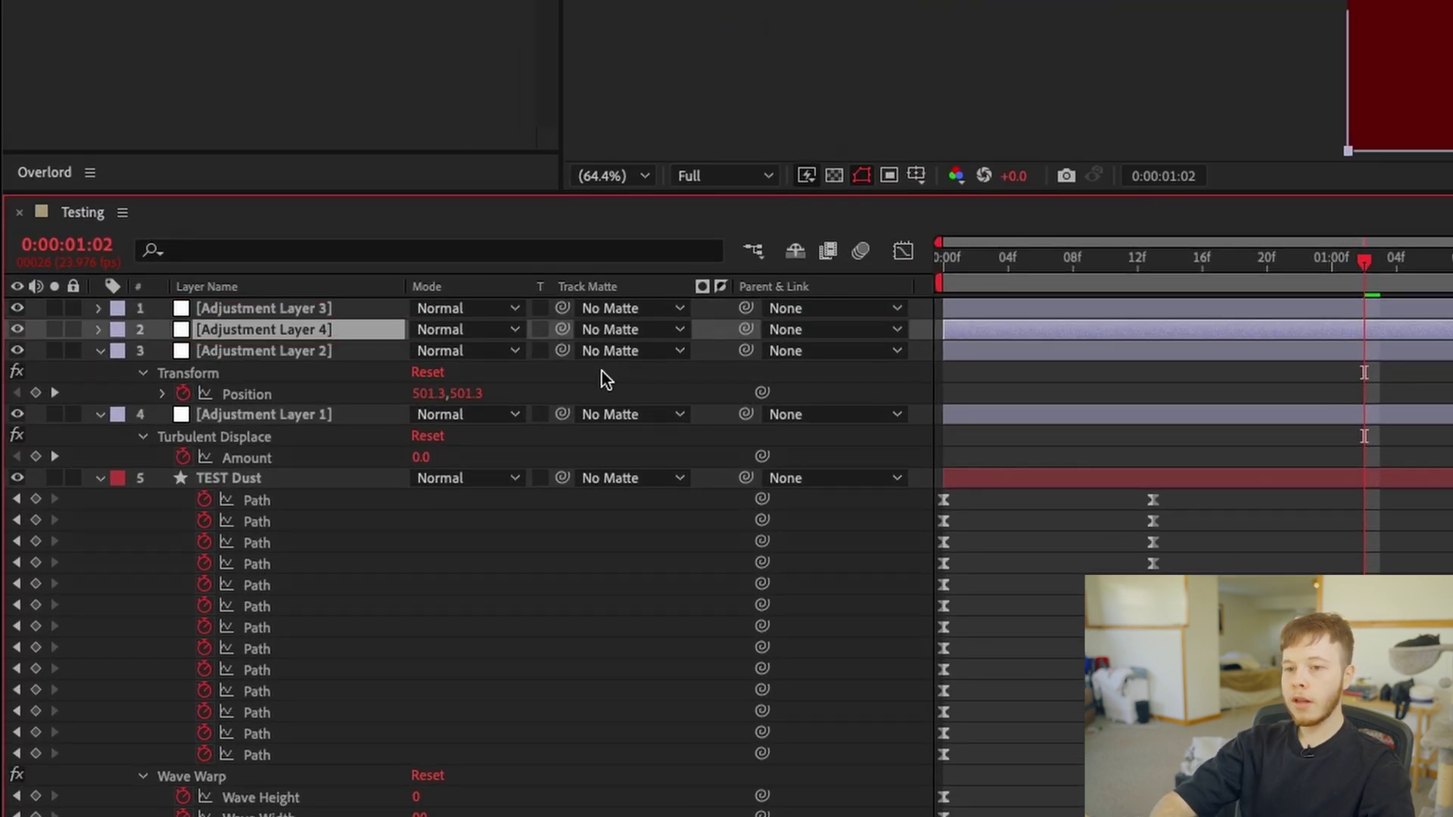
key(ctrl+space)
text(glo)
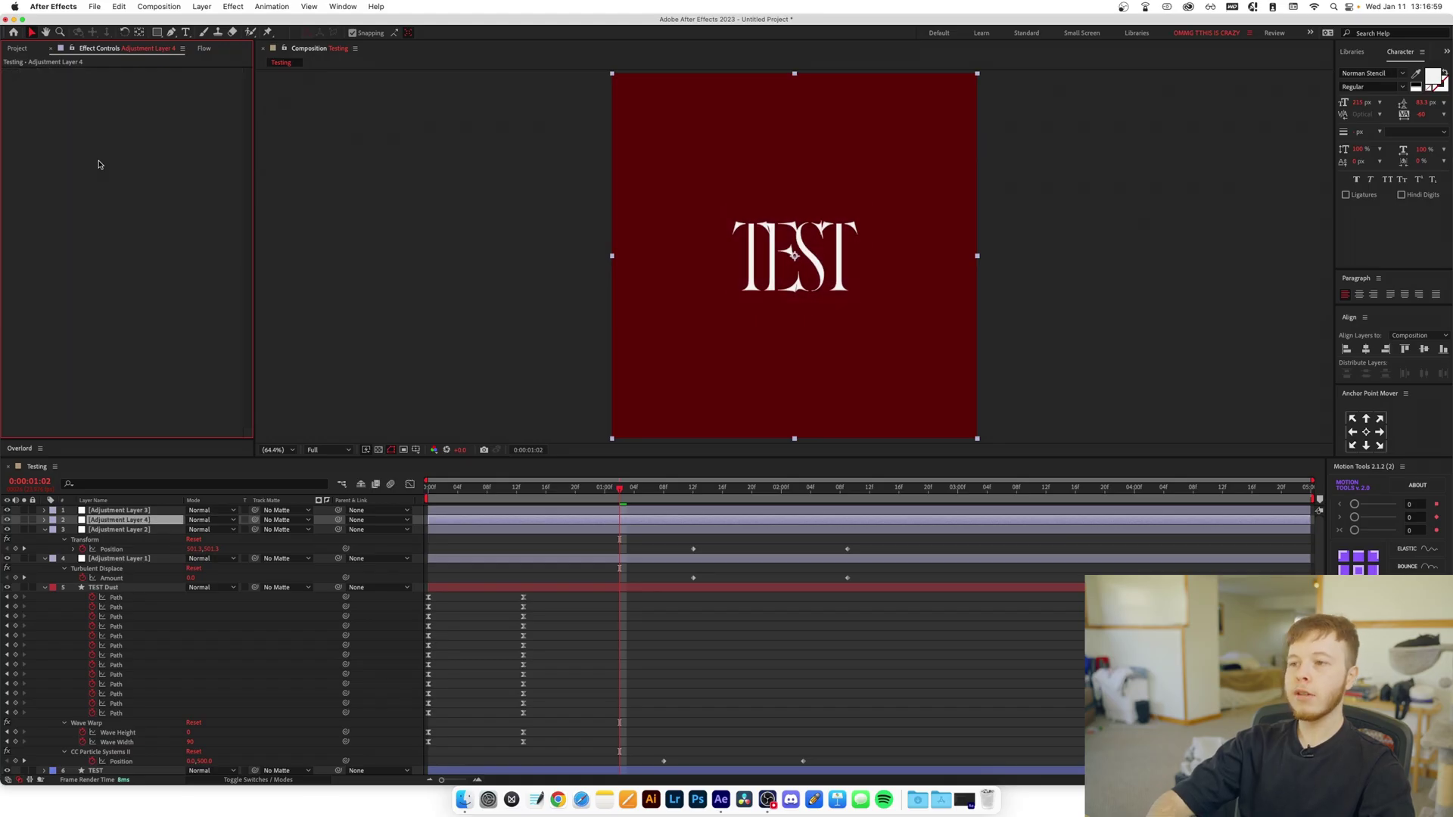
key(ctrl+space)
text(glow)
key(Return)
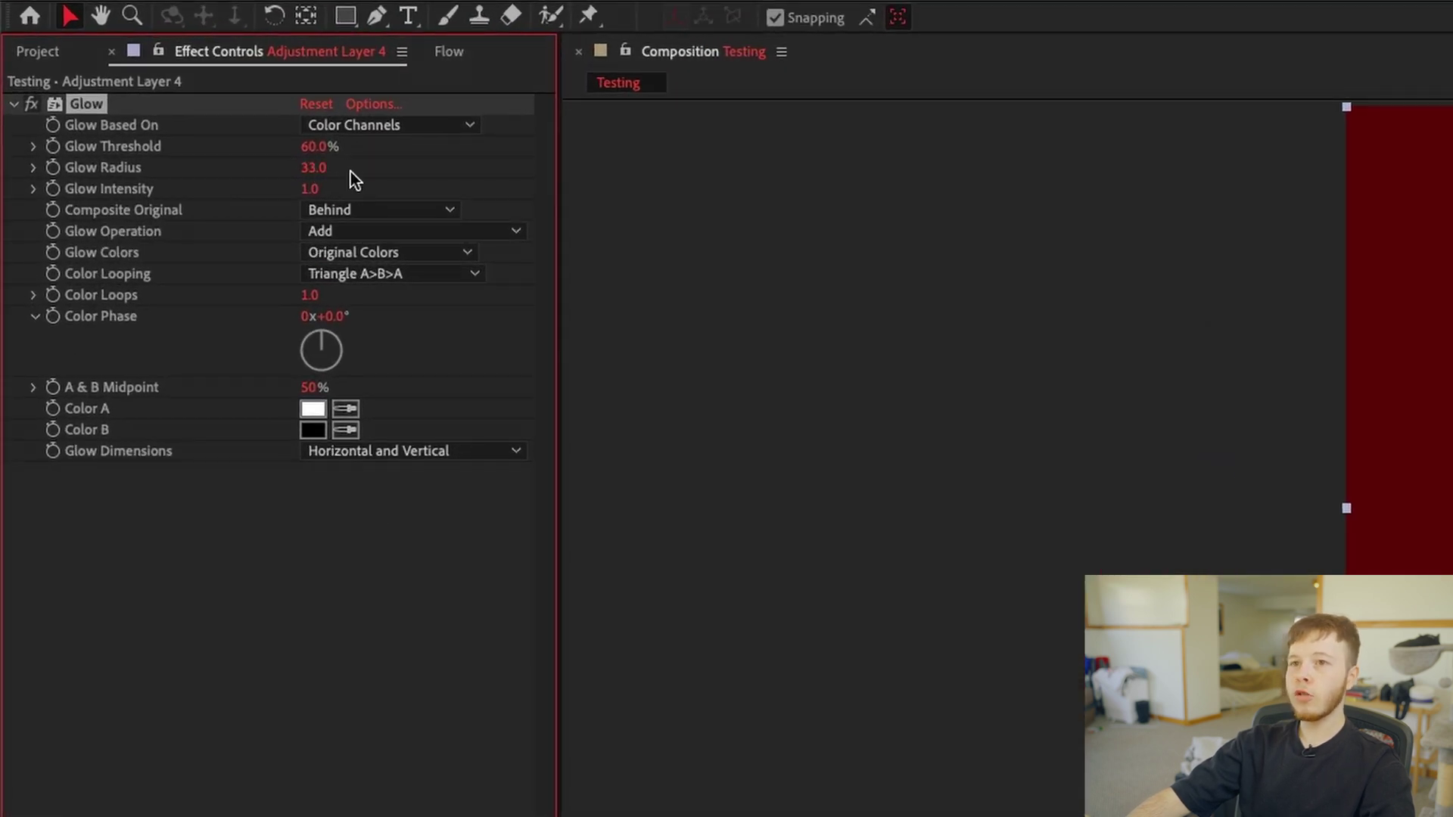
Duplicate the Glow effect, greatly increase the copy's Glow Radius, and scrub to 0:00:02:01 to check the glowing dust.
key(ctrl+d)
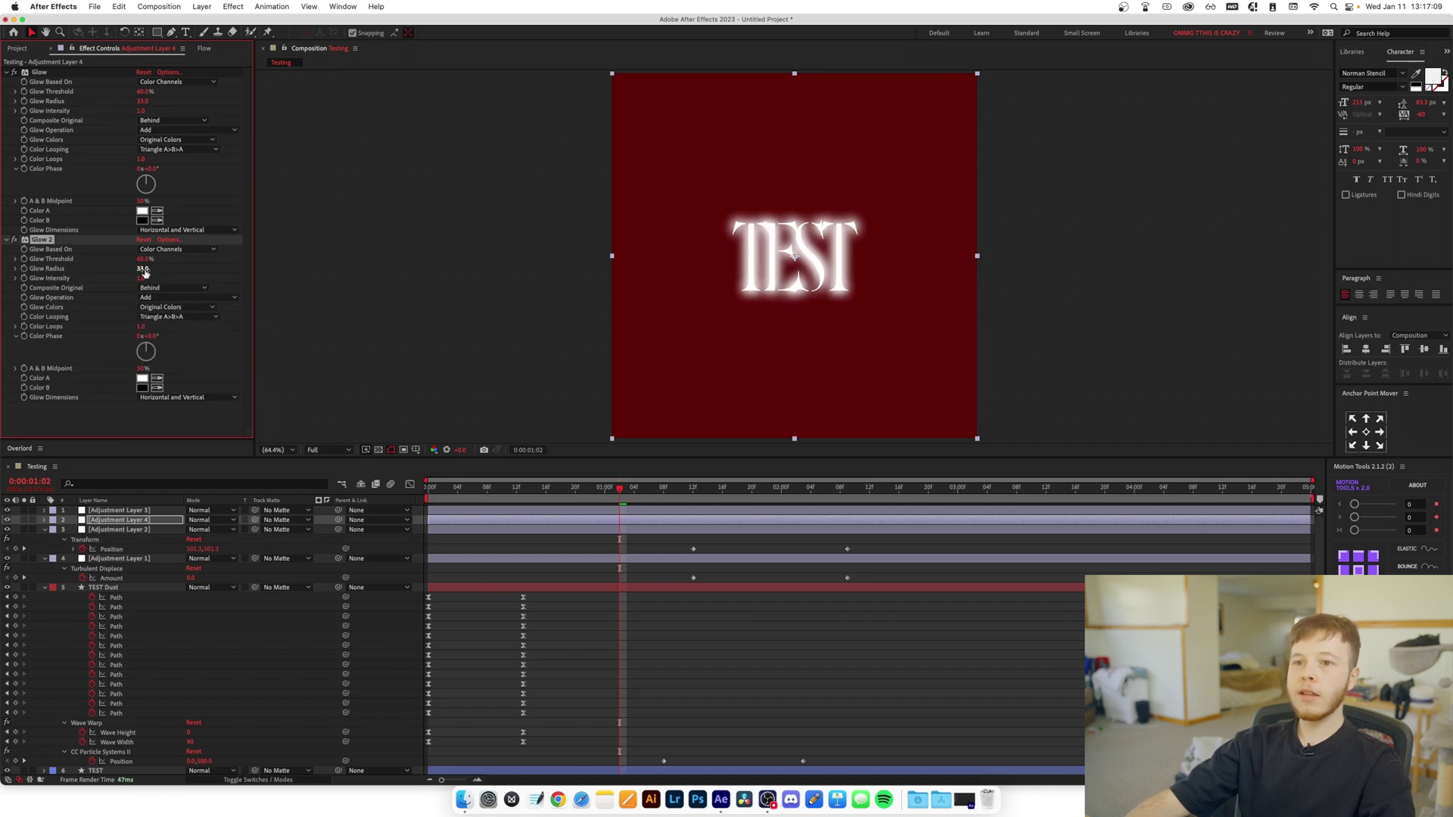
drag(142, 270, 242, 287)
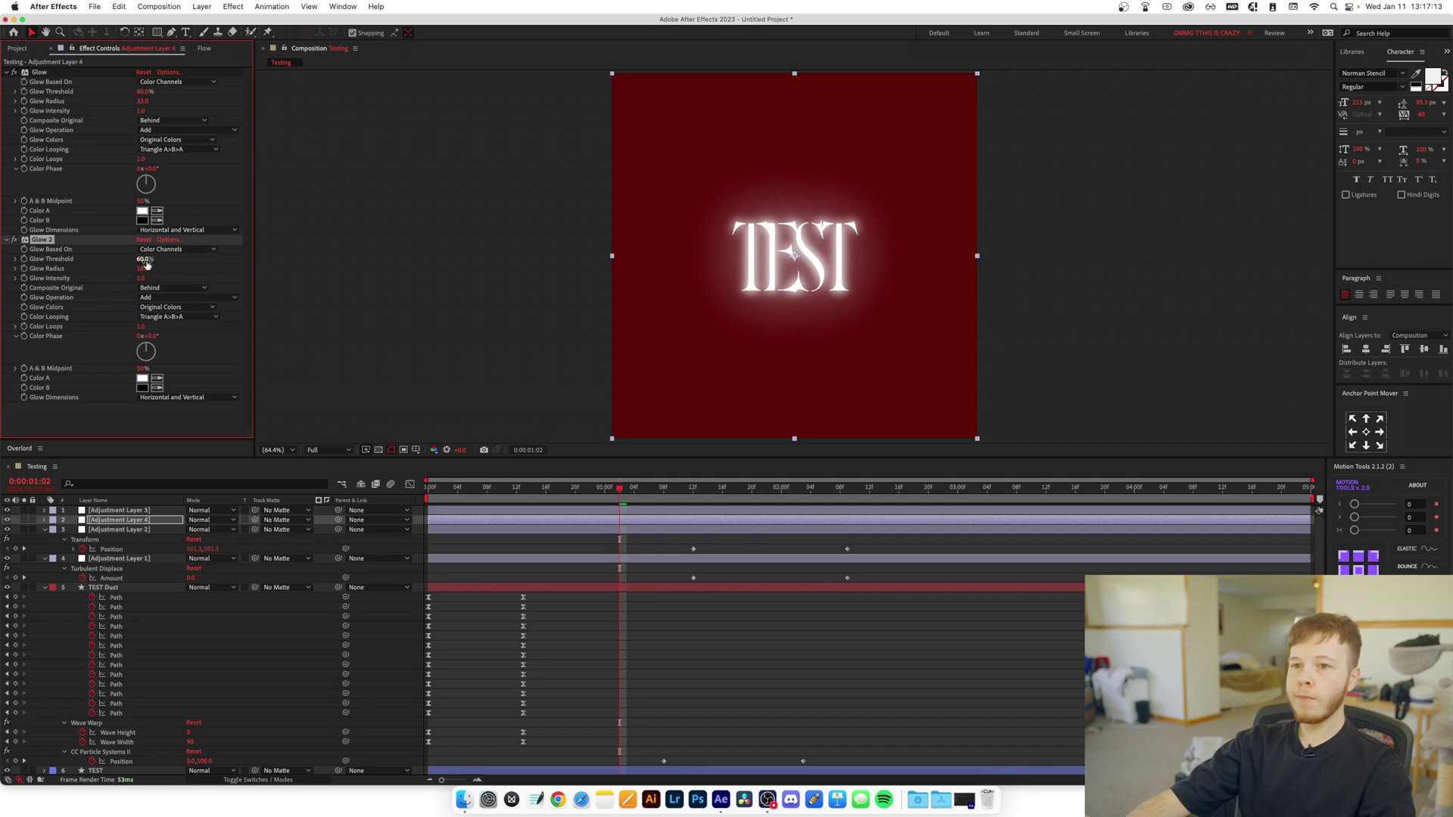
drag(620, 503, 788, 490)
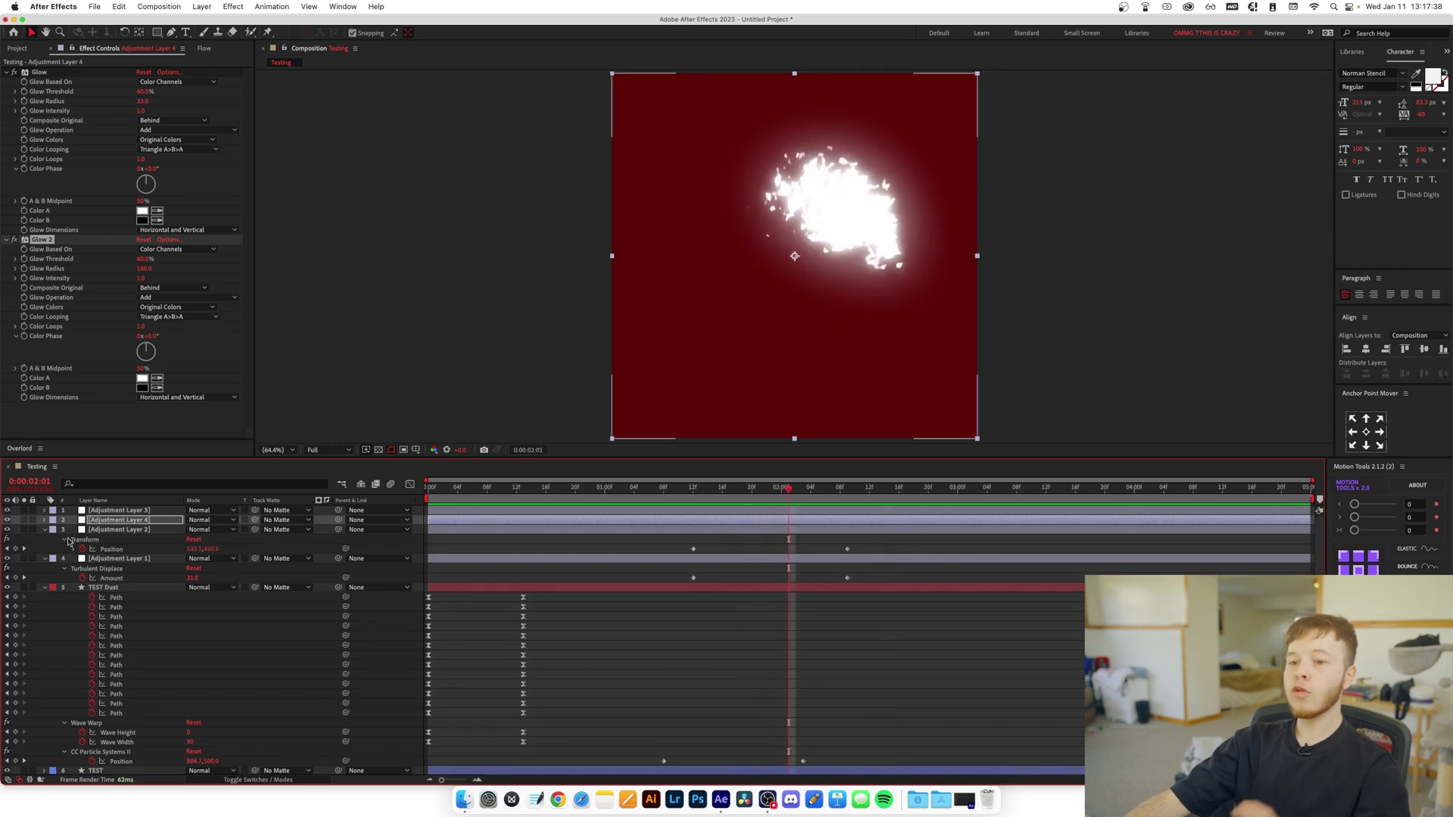
Try a CC Particle Systems II Birth Rate of 17.5 on the TEST Dust layer, and undo it.
click(106, 588)
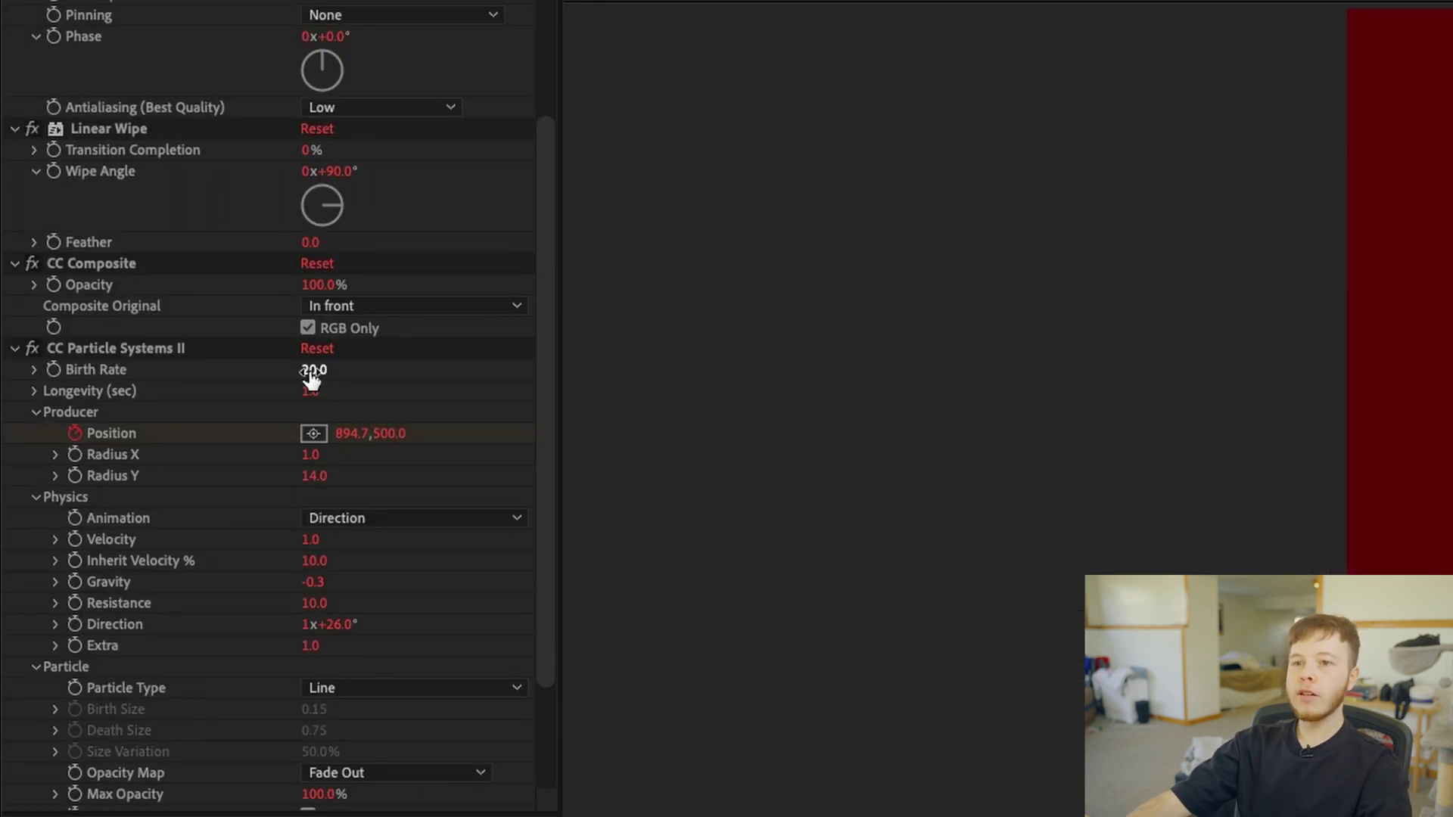
drag(311, 372, 272, 367)
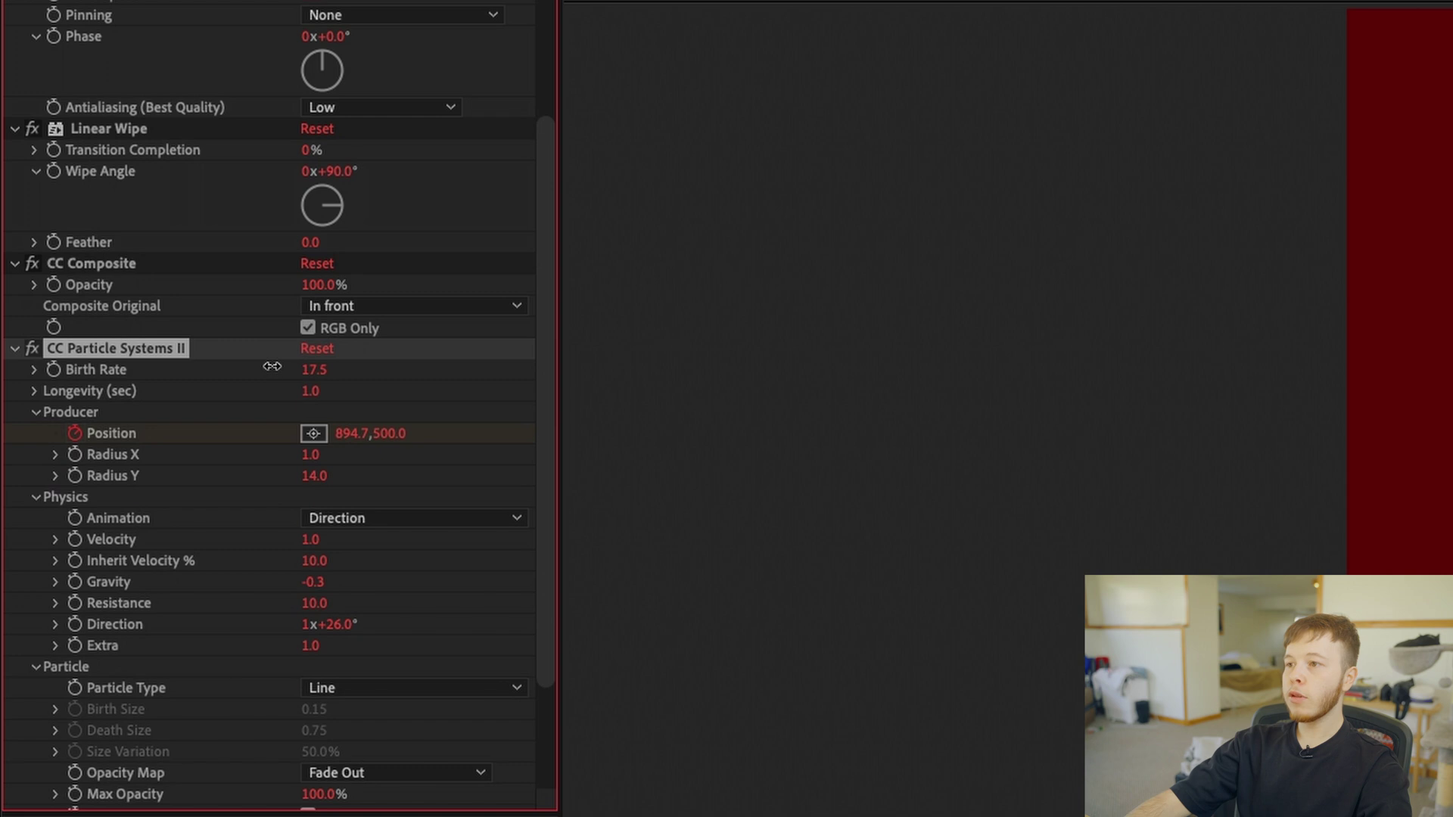
key(super+z)
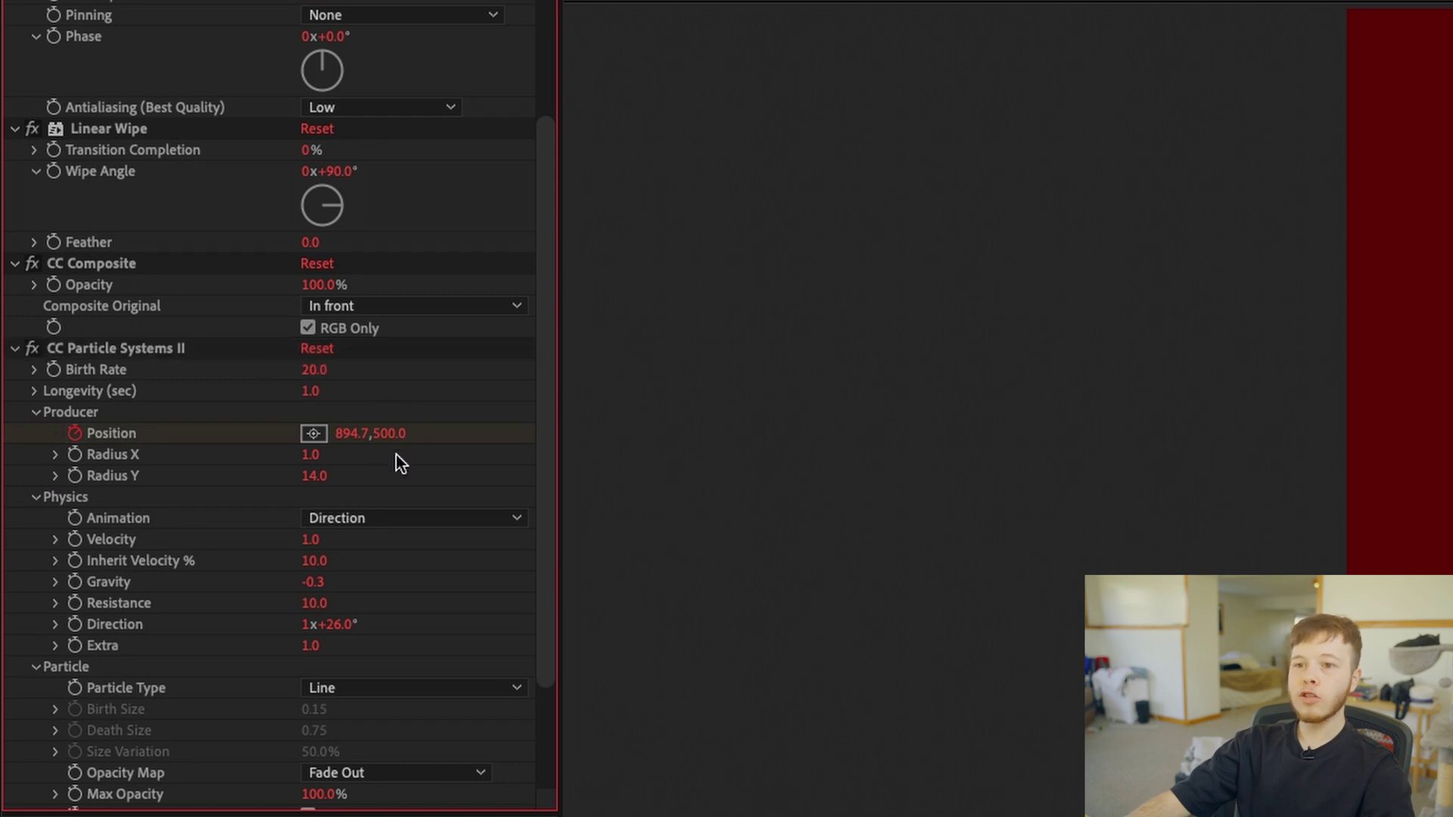
Adjust the TEST Dust particles' Inherit Velocity and Velocity to change how far the dust spreads.
drag(315, 561, 437, 551)
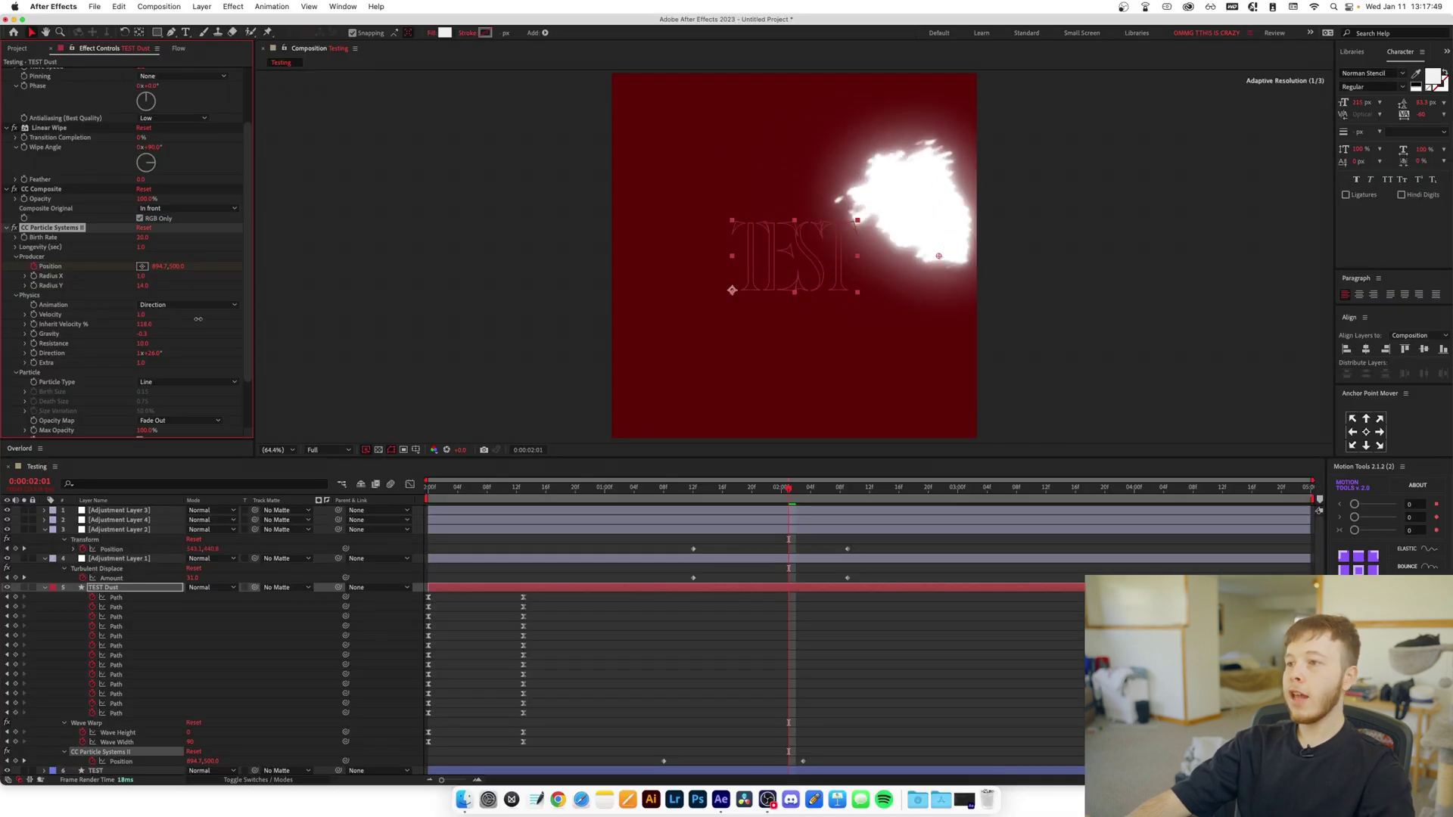
drag(197, 318, 138, 318)
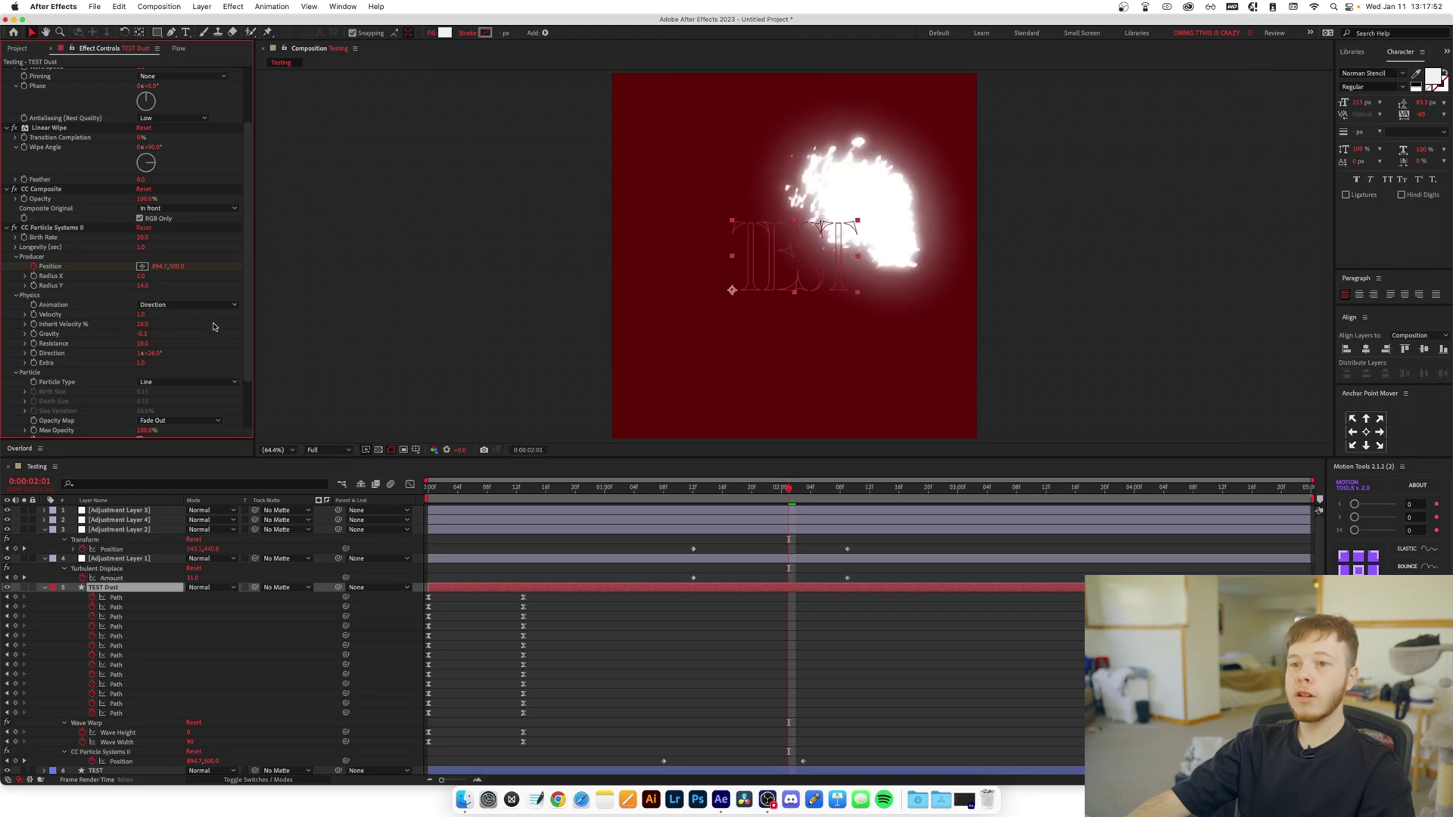